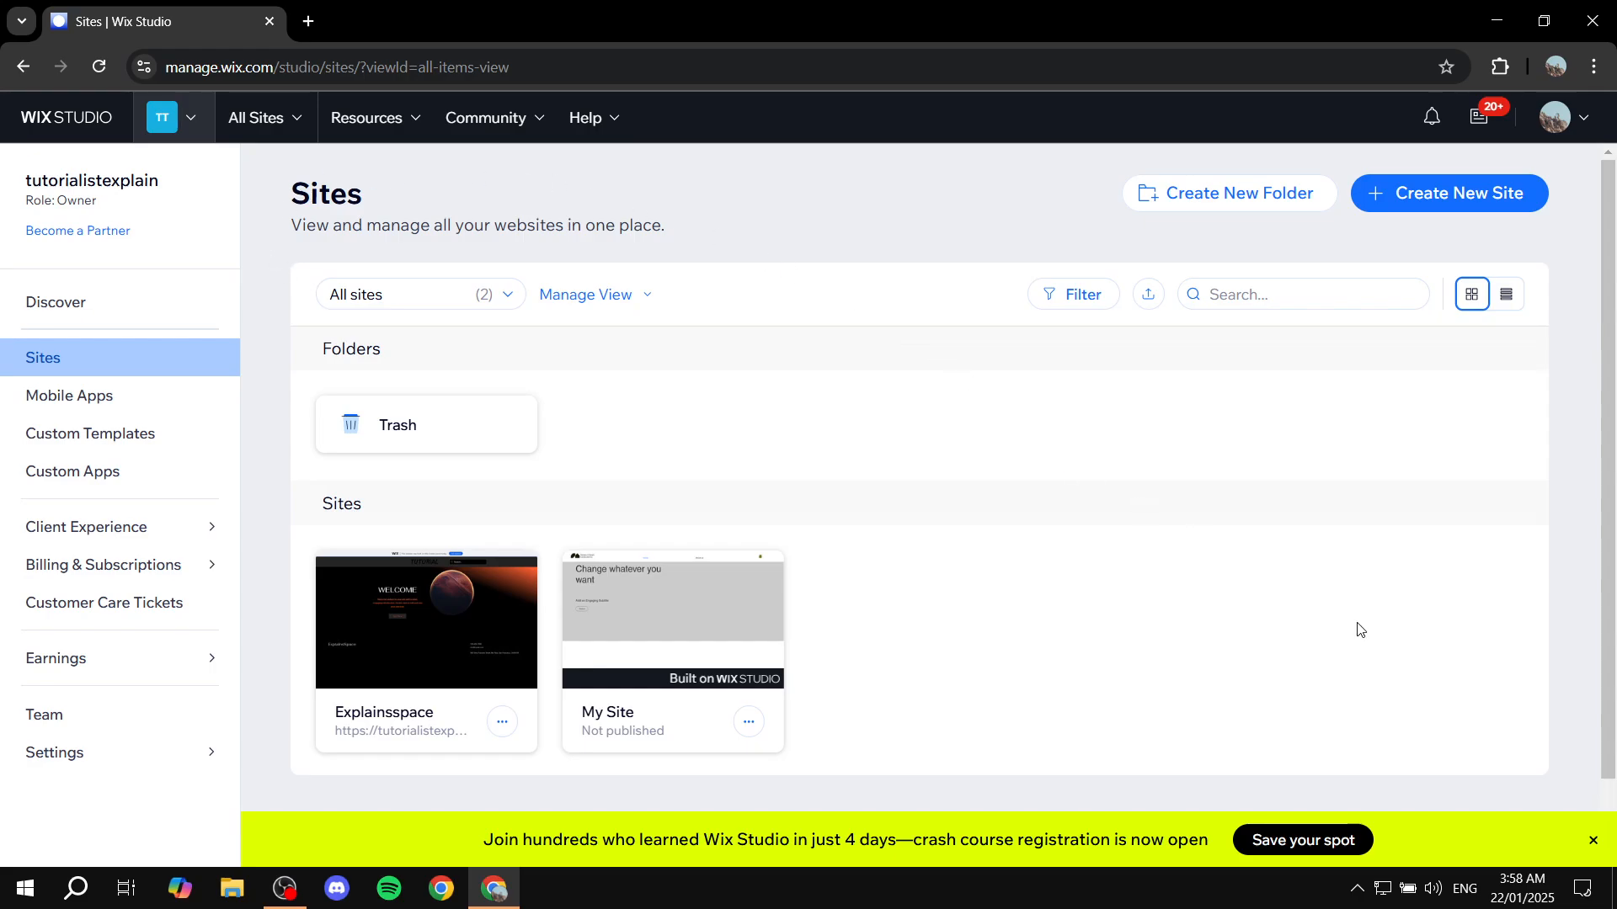
# Load wix.com to reach the Sites overview and dismiss the crash course promotion banner
pyautogui.click(1592, 841)
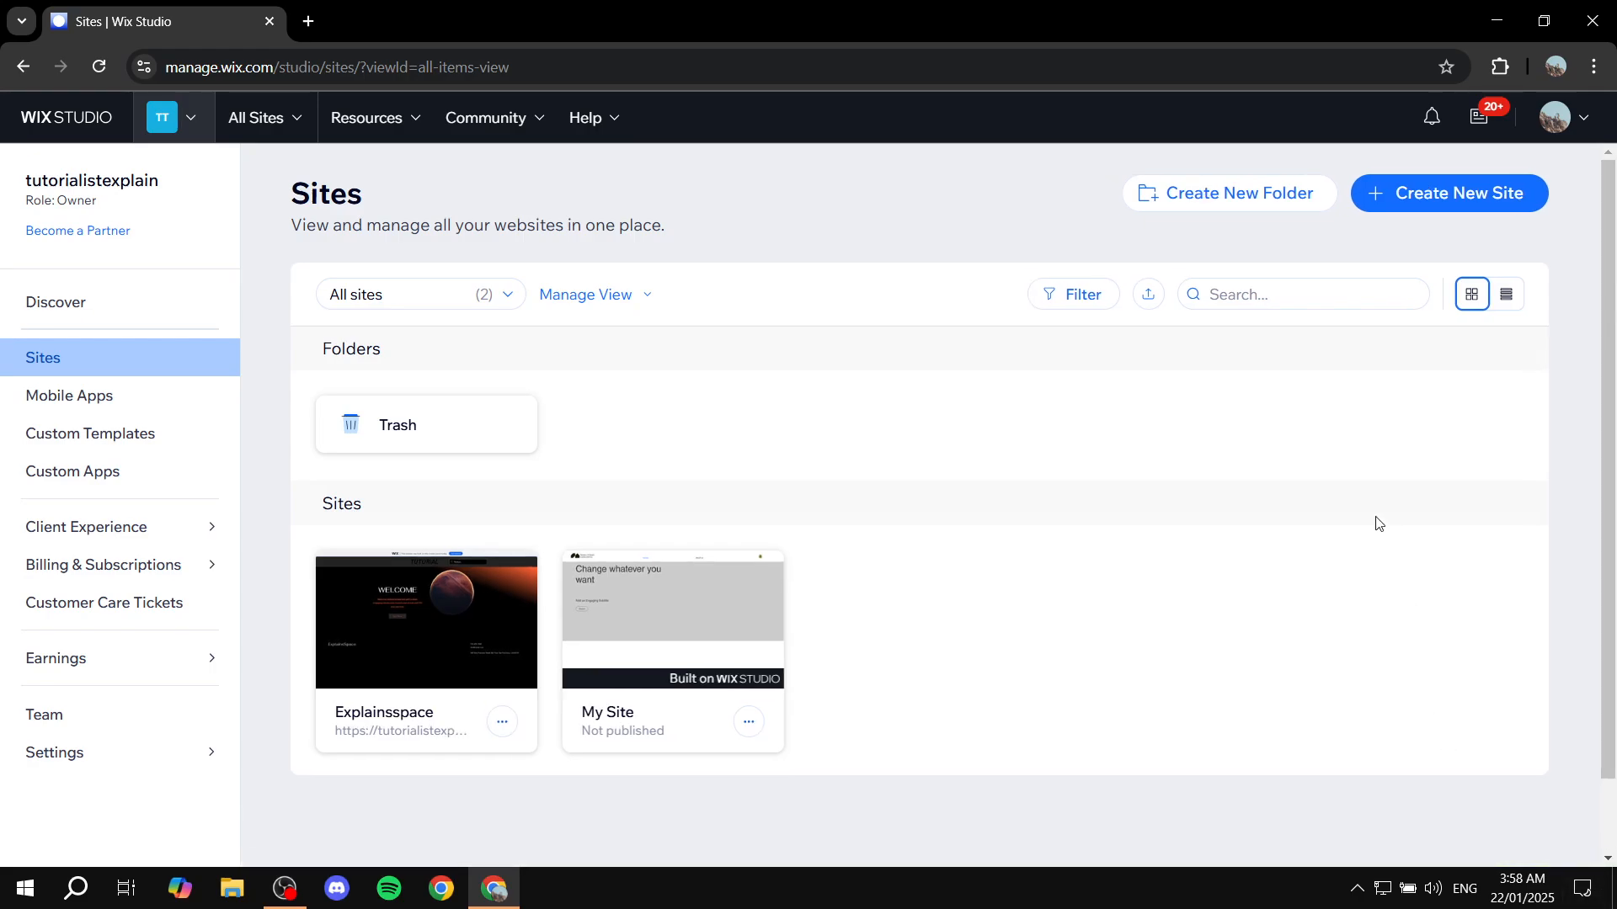
pyautogui.click(739, 68)
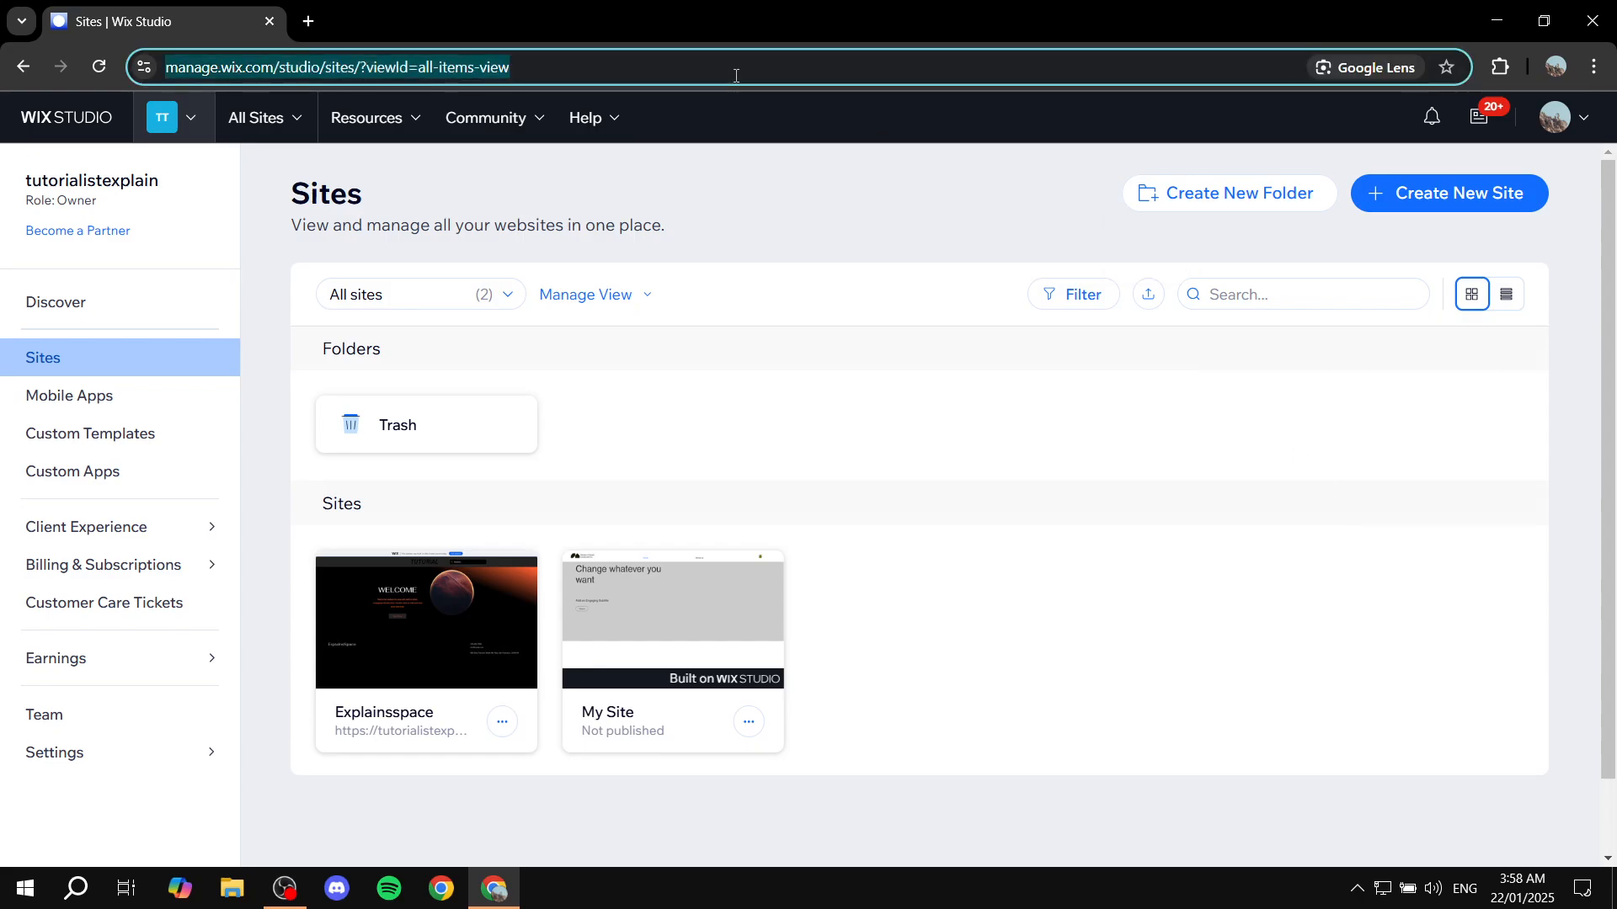
pyautogui.write('wix.com')
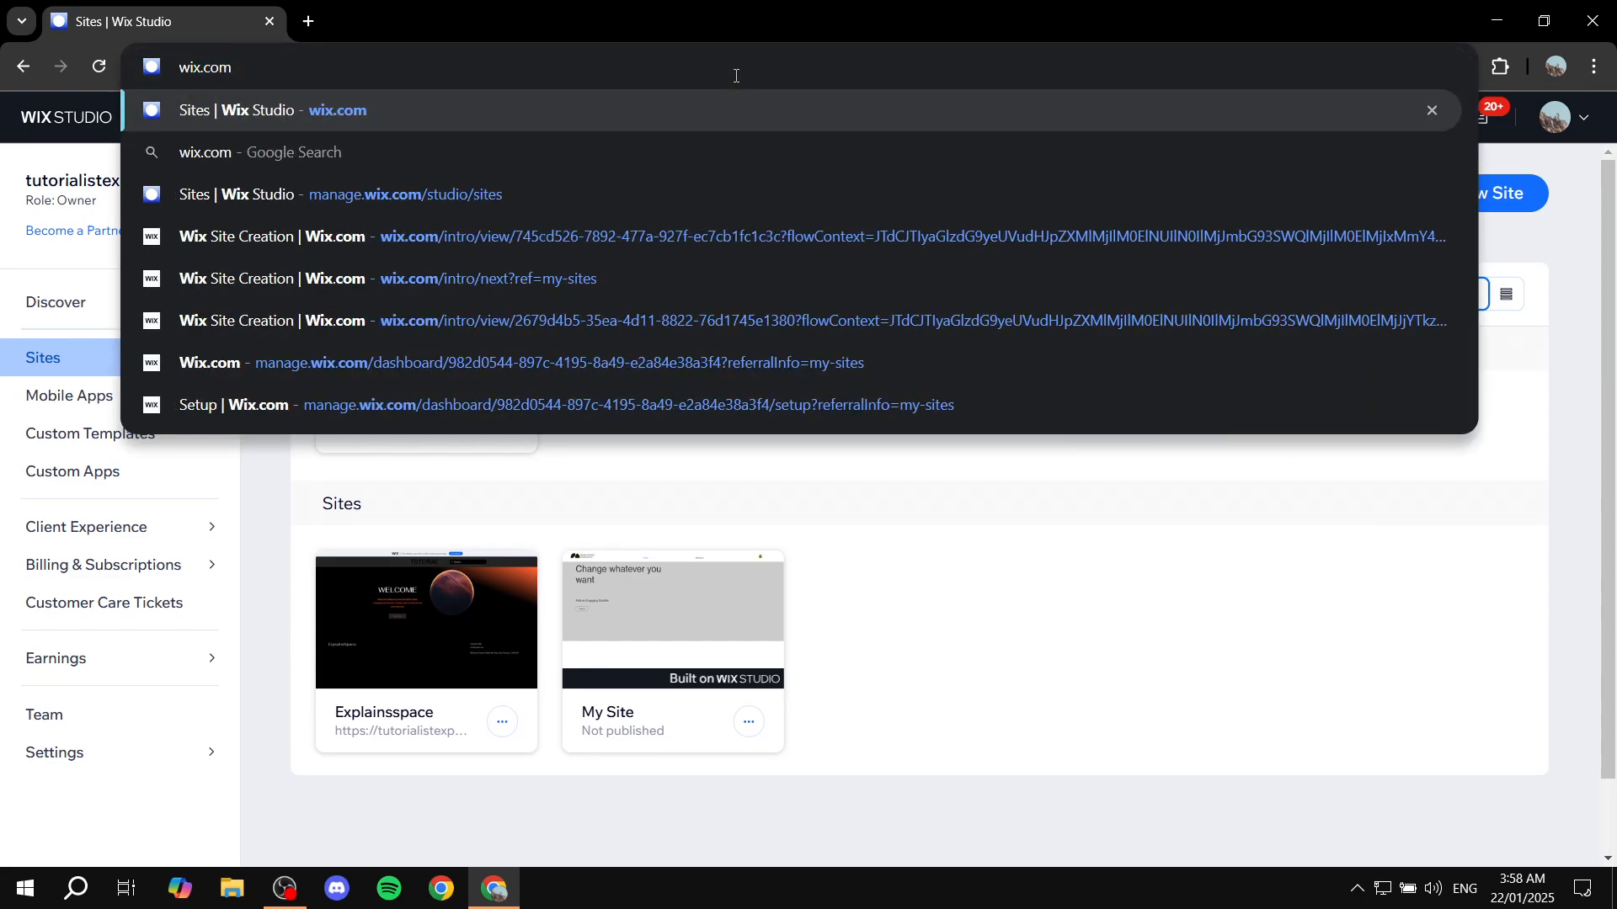
pyautogui.press('Return')
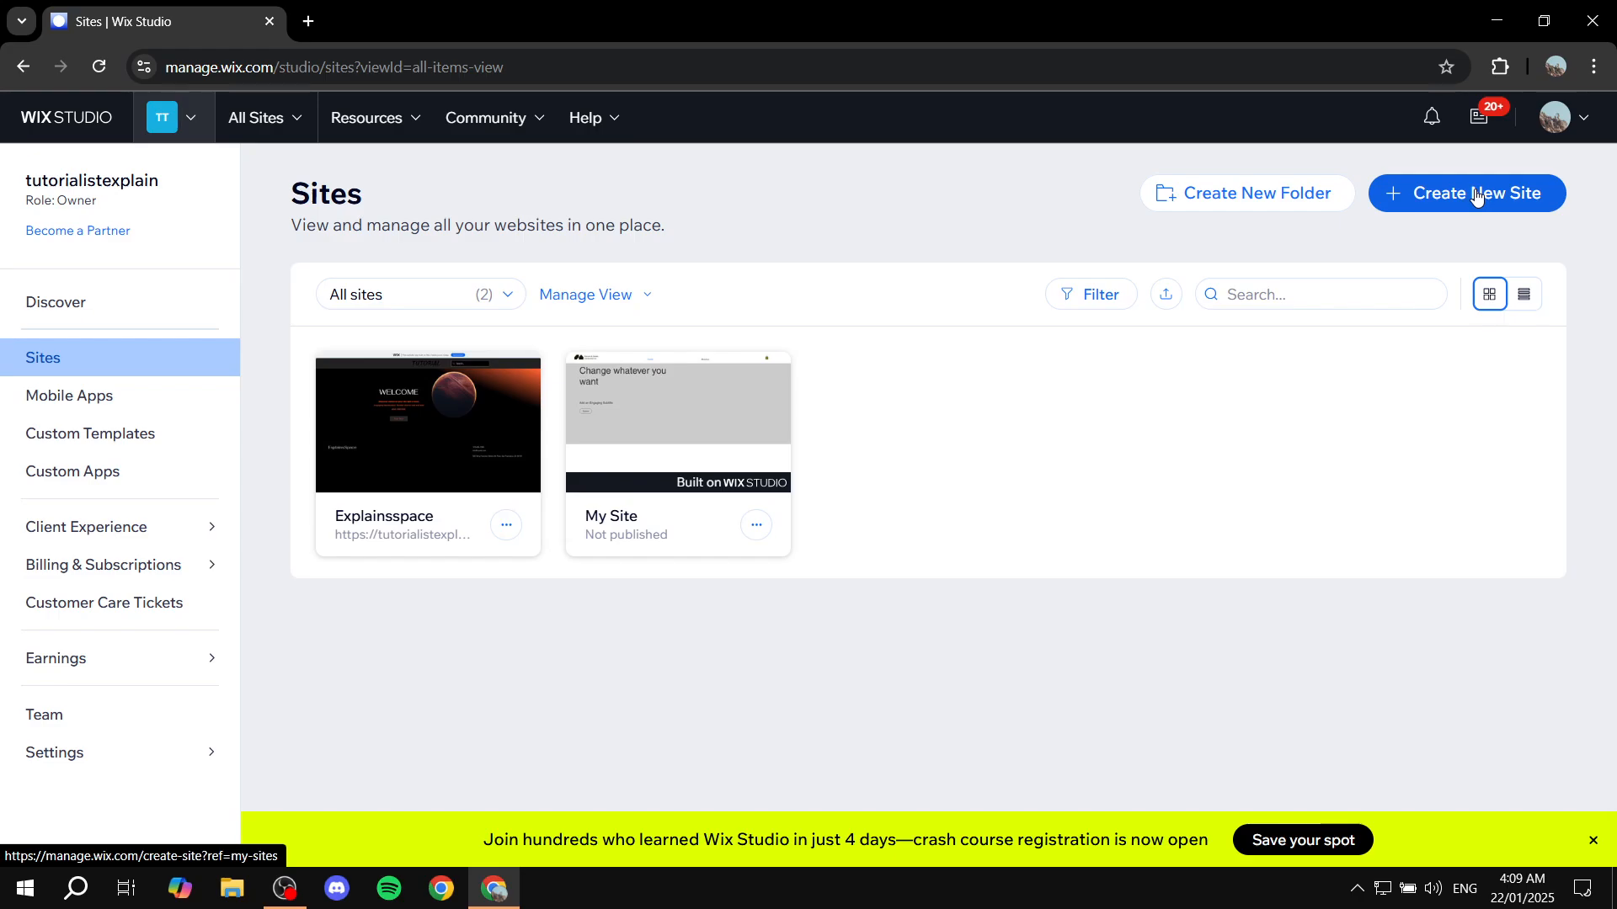
pyautogui.click(1593, 841)
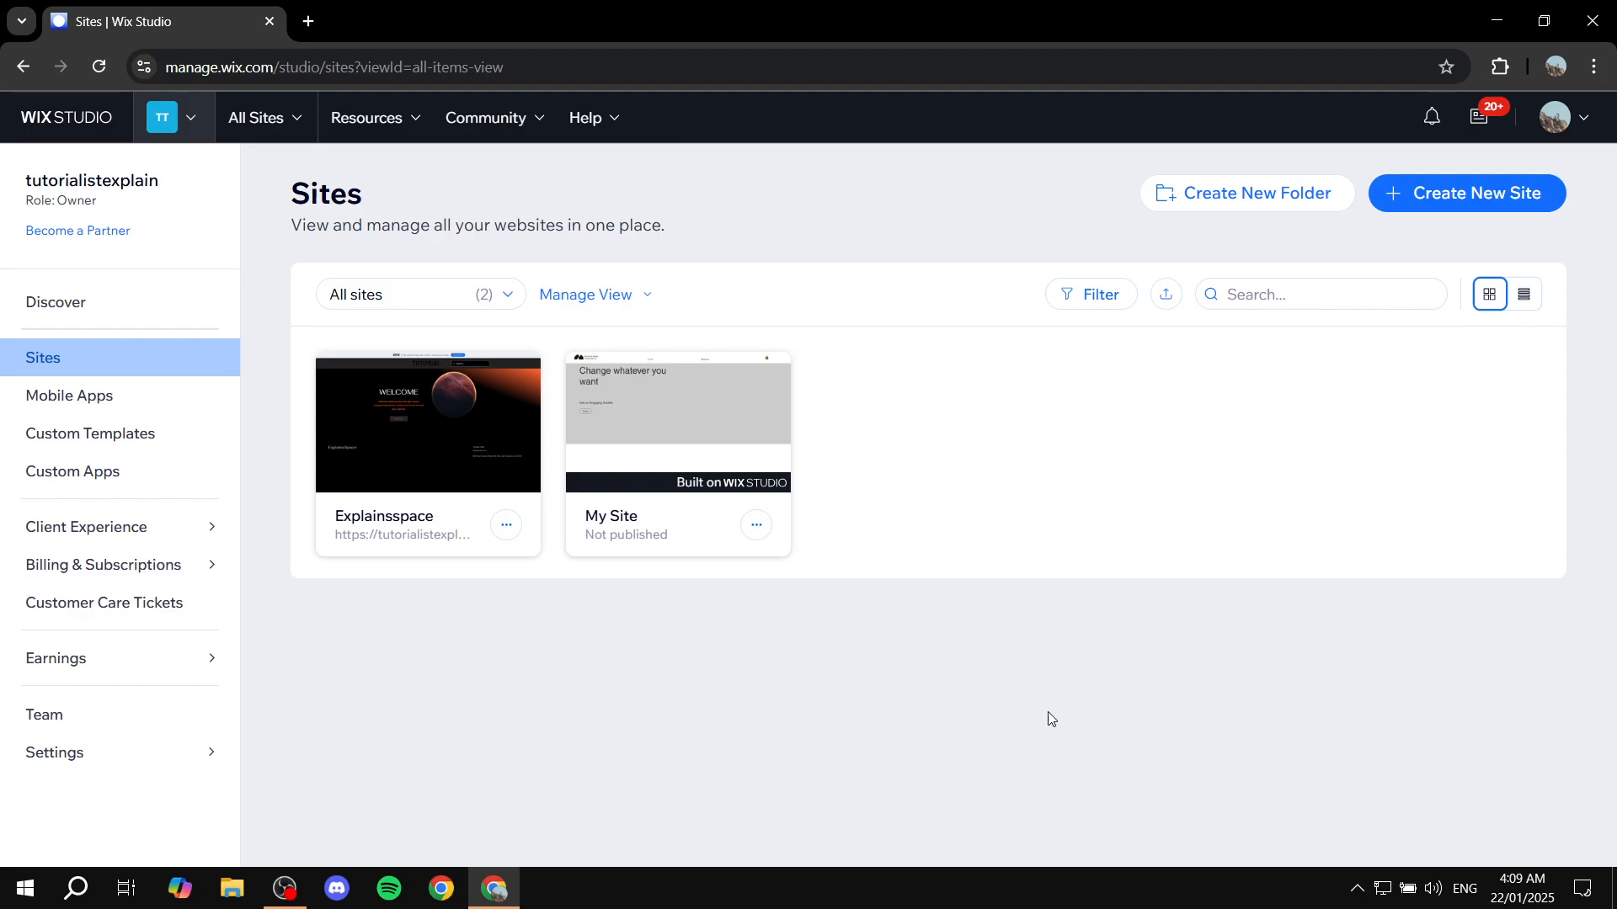
# Create a new site built with the Wix Editor and choose to set it up without the AI chat
pyautogui.click(1483, 199)
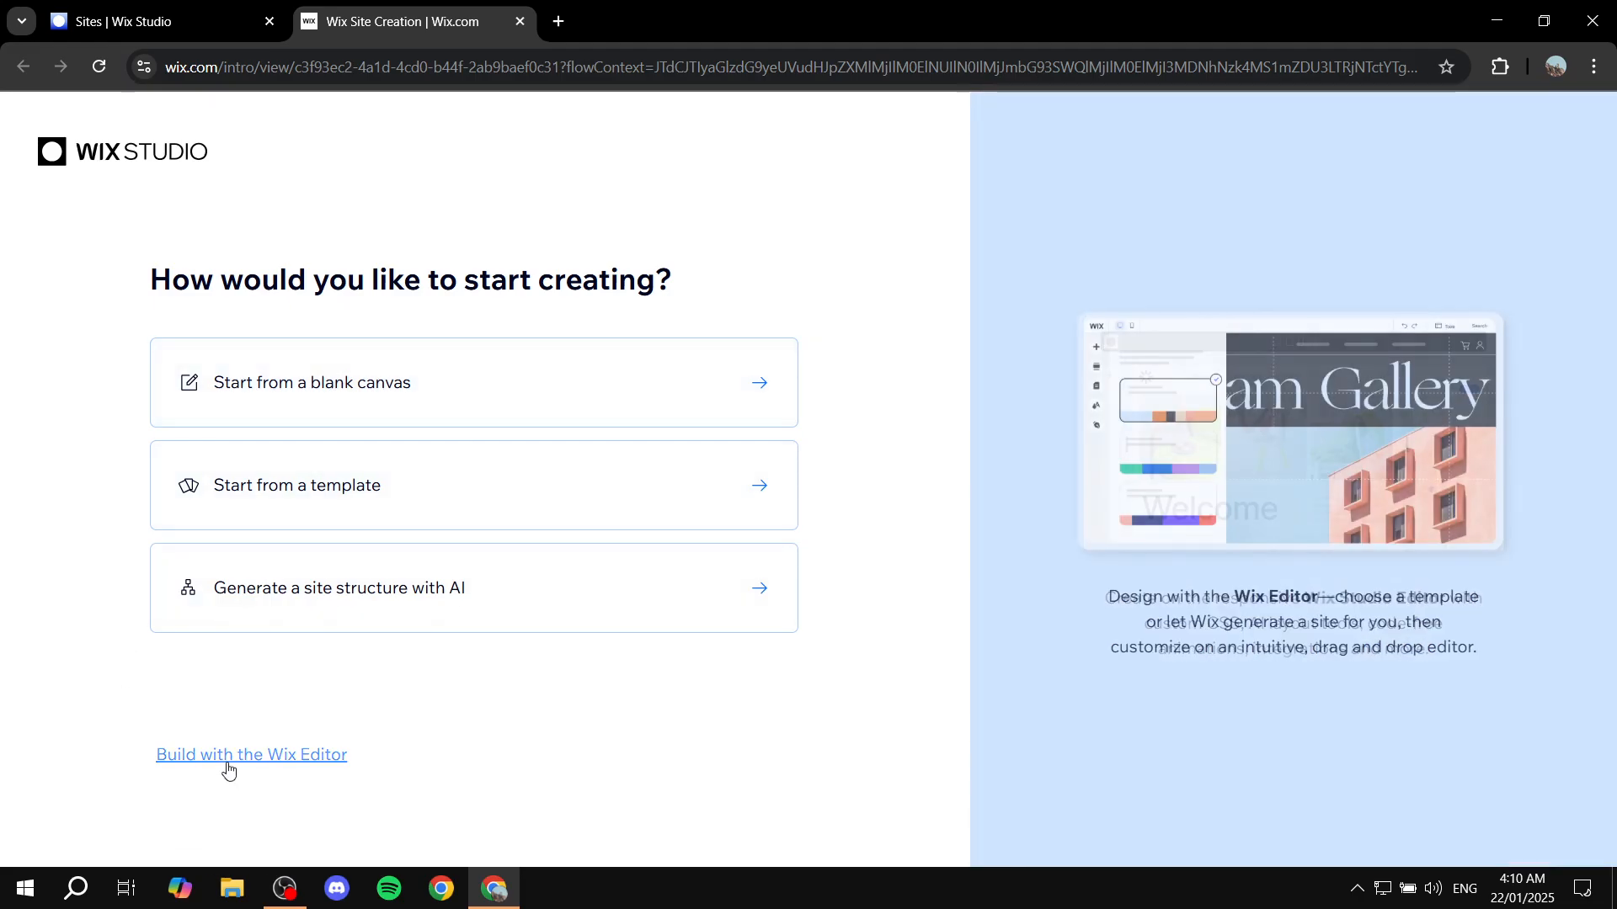
pyautogui.click(232, 764)
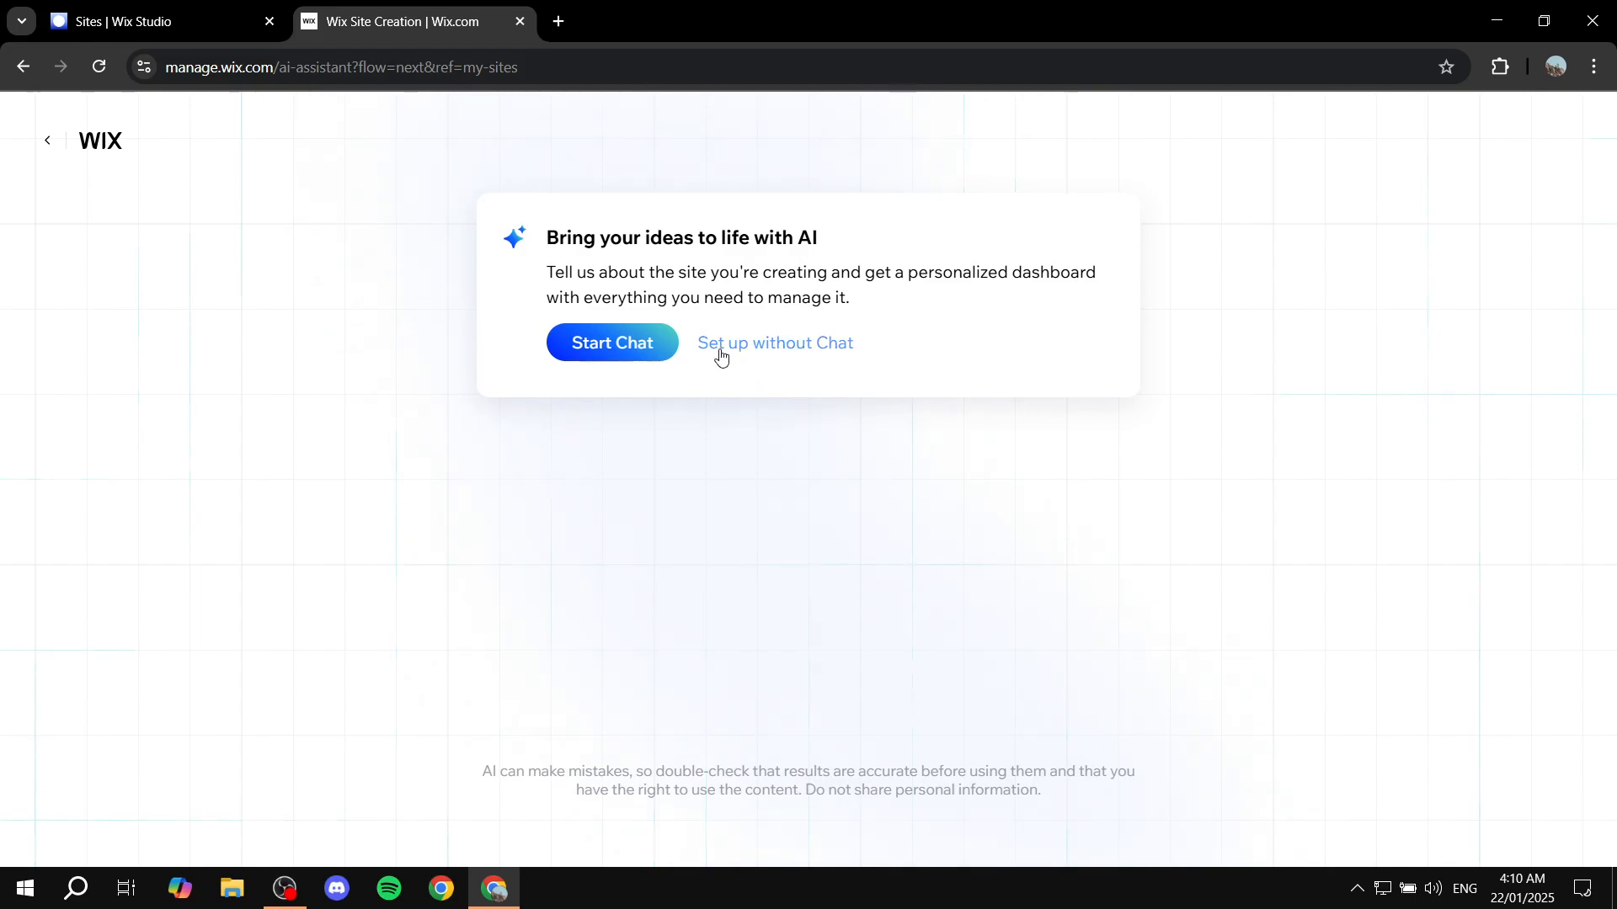
pyautogui.click(807, 350)
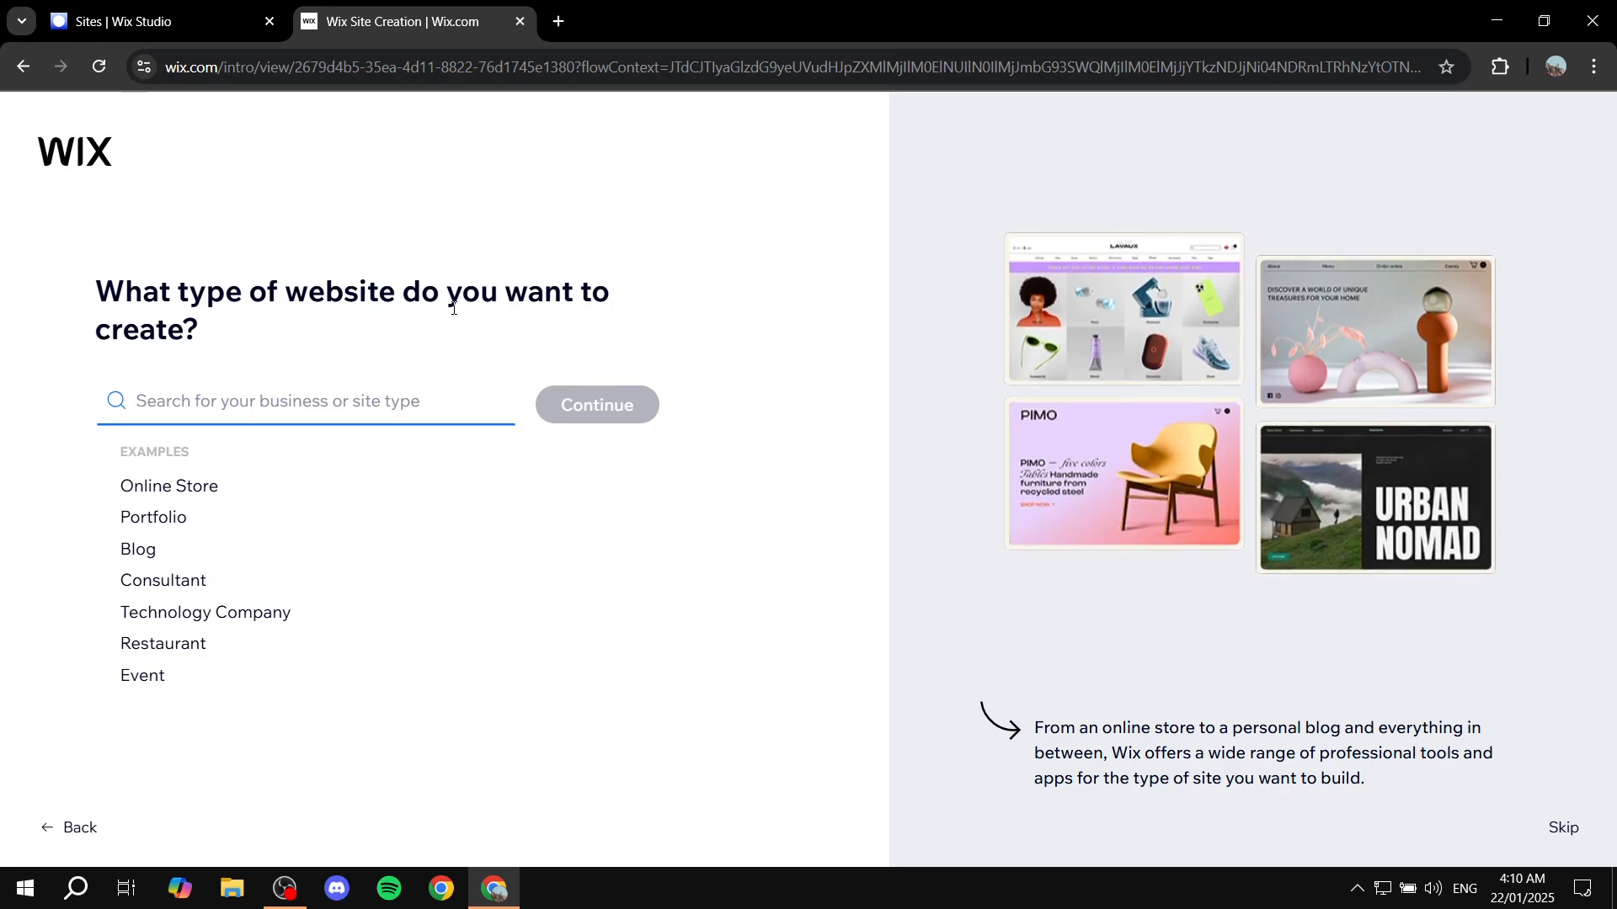
# Choose Gym as the type of website to create and continue to the business setup
pyautogui.write('F')
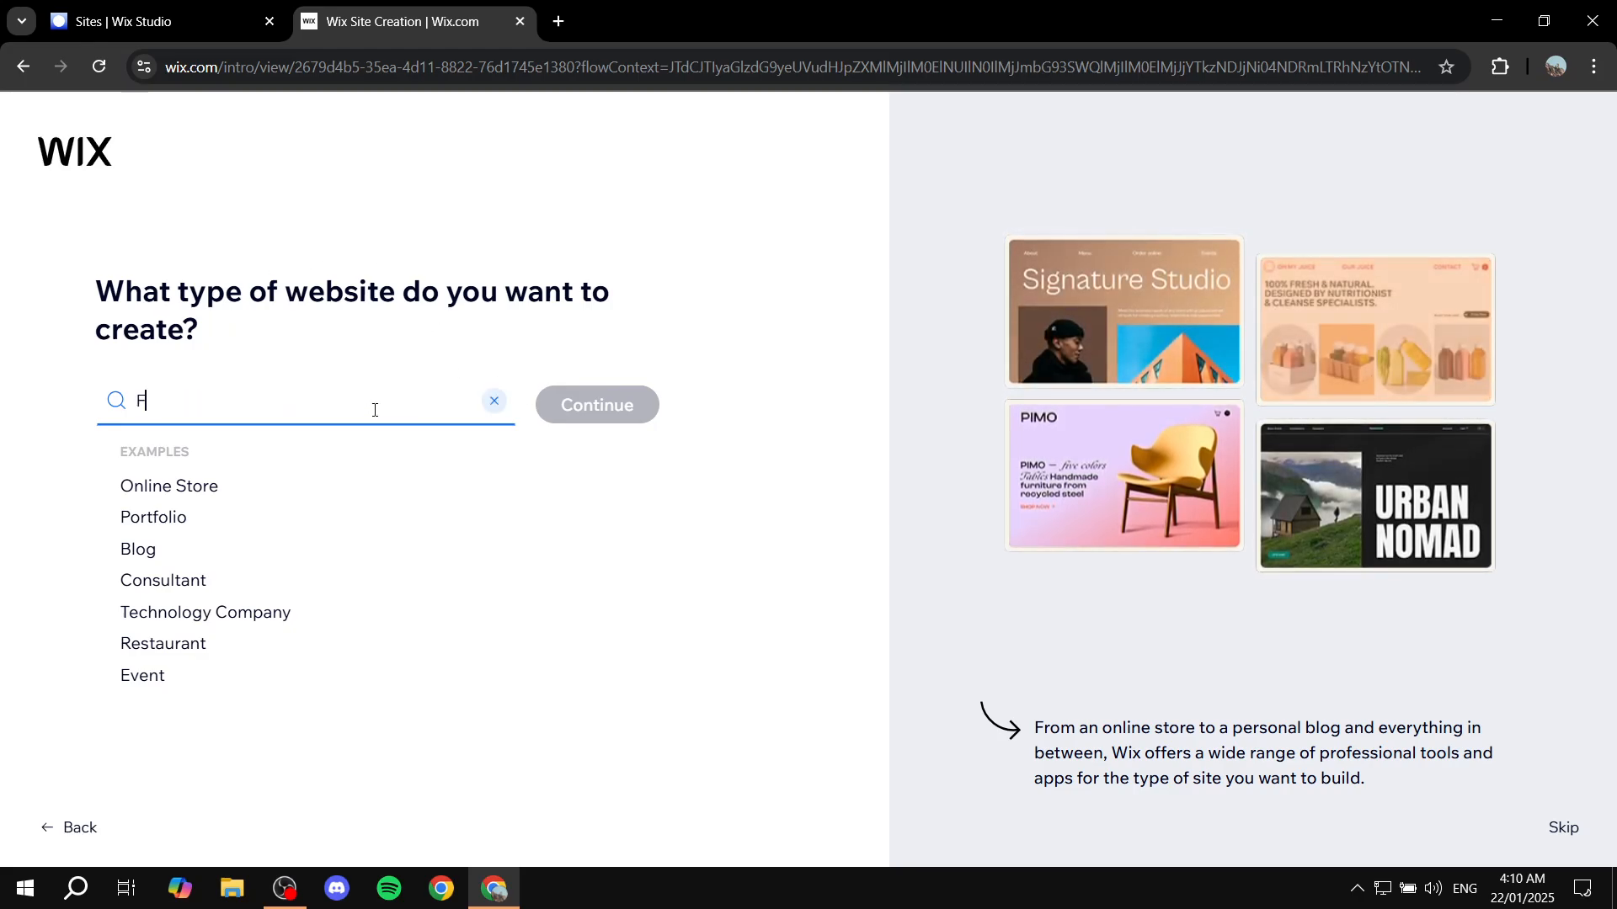
pyautogui.write('itnes')
pyautogui.press('BackSpace')
pyautogui.press('BackSpace')
pyautogui.press('BackSpace')
pyautogui.press('BackSpace')
pyautogui.press('BackSpace')
pyautogui.press('BackSpace')
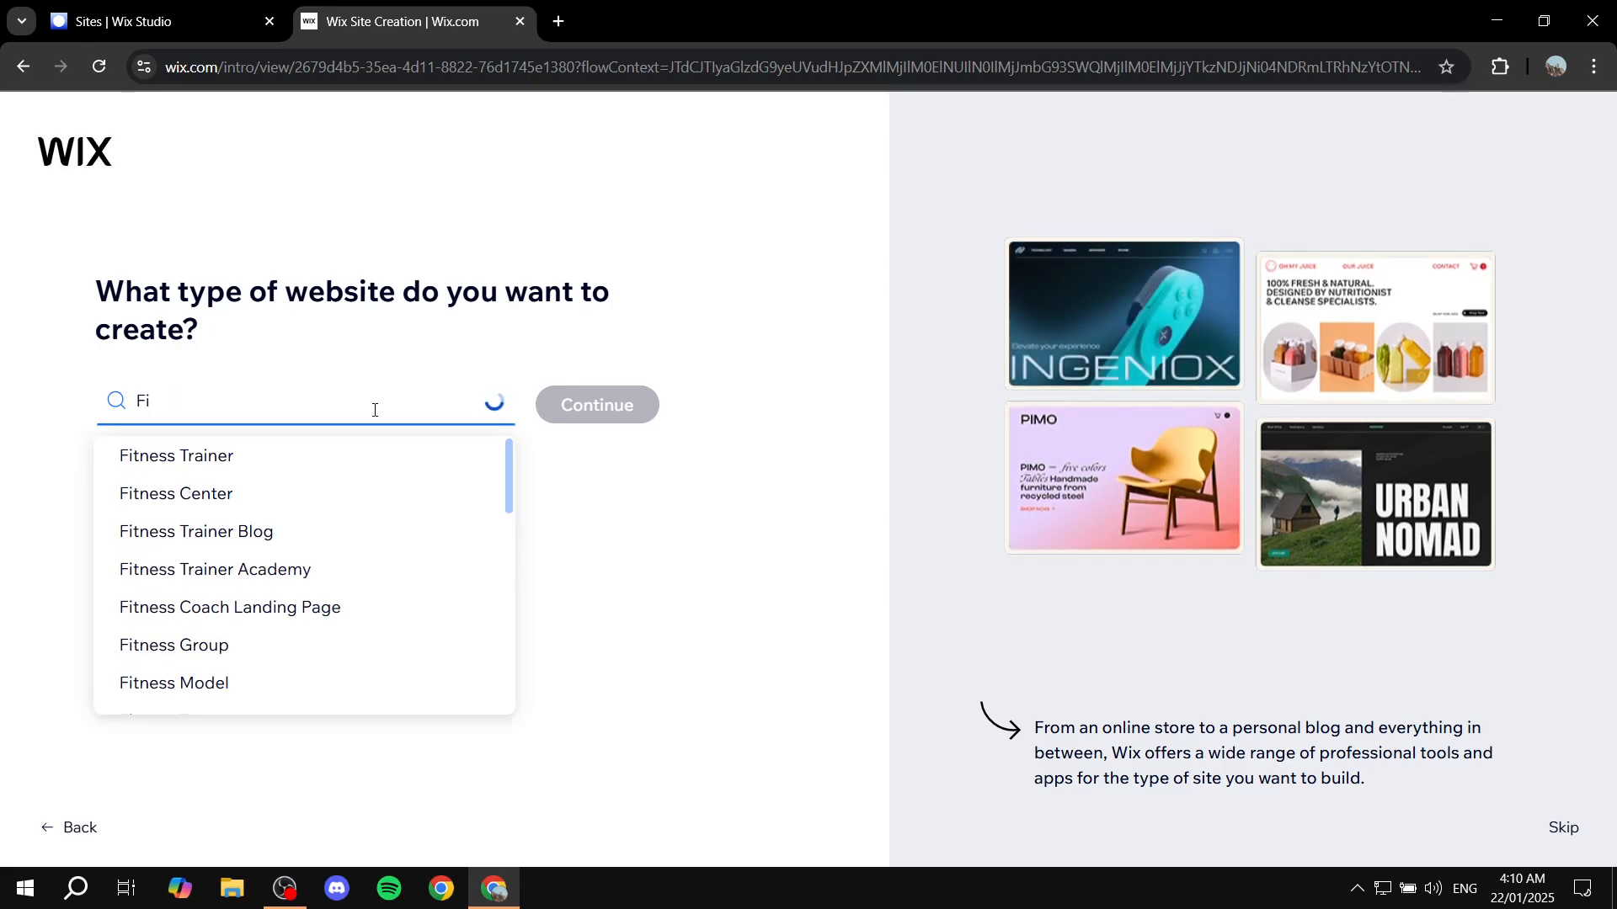
pyautogui.write('Gym')
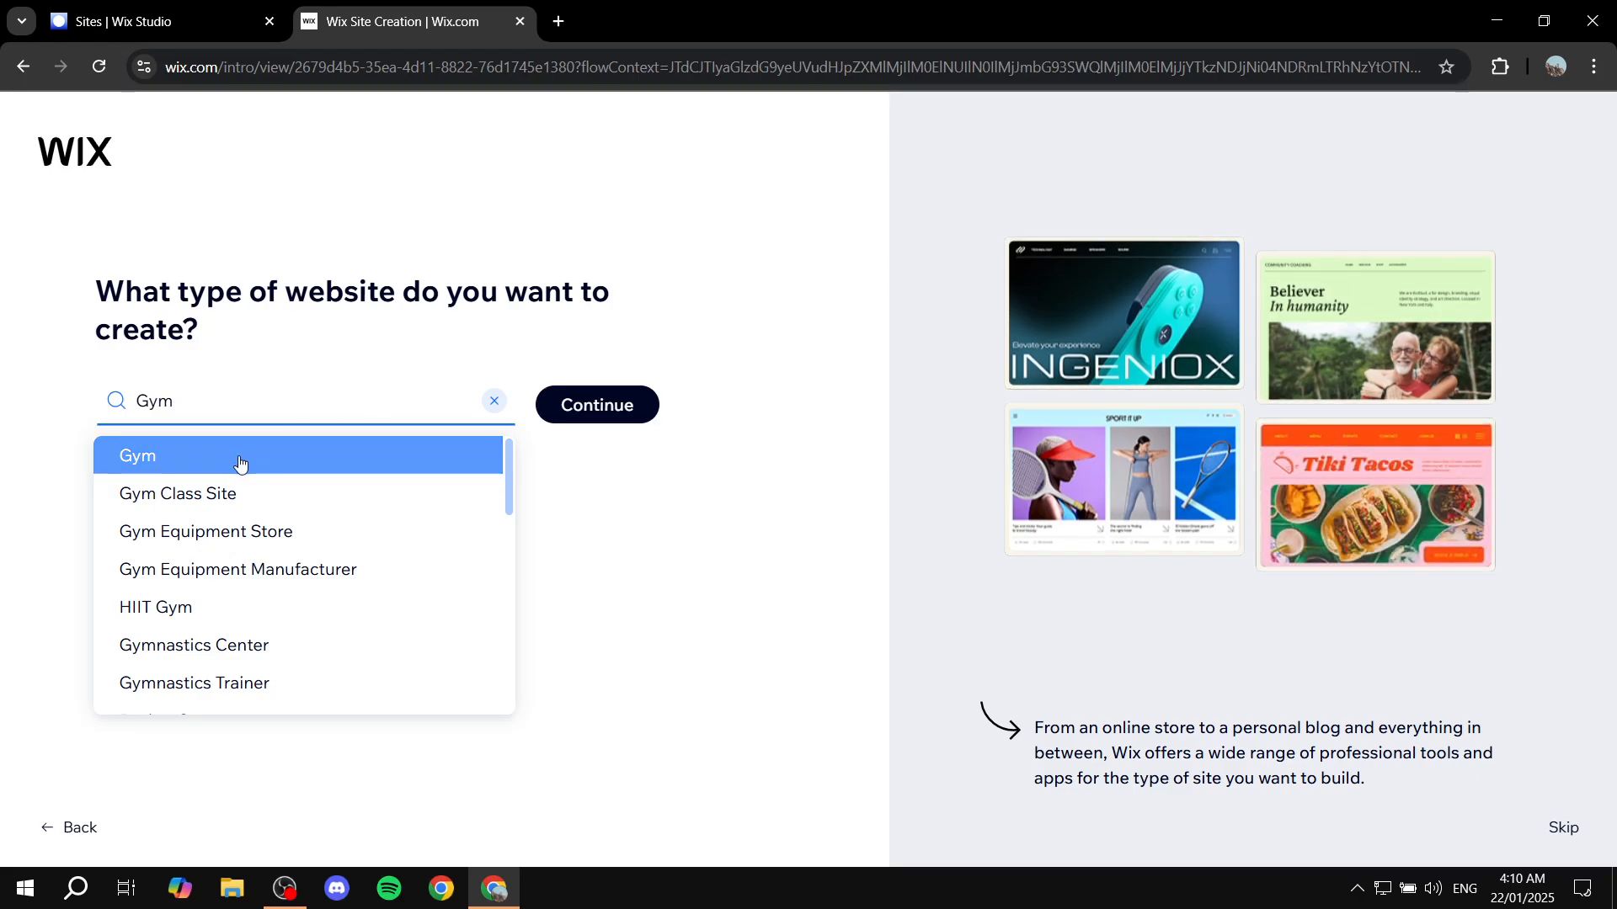
pyautogui.click(147, 459)
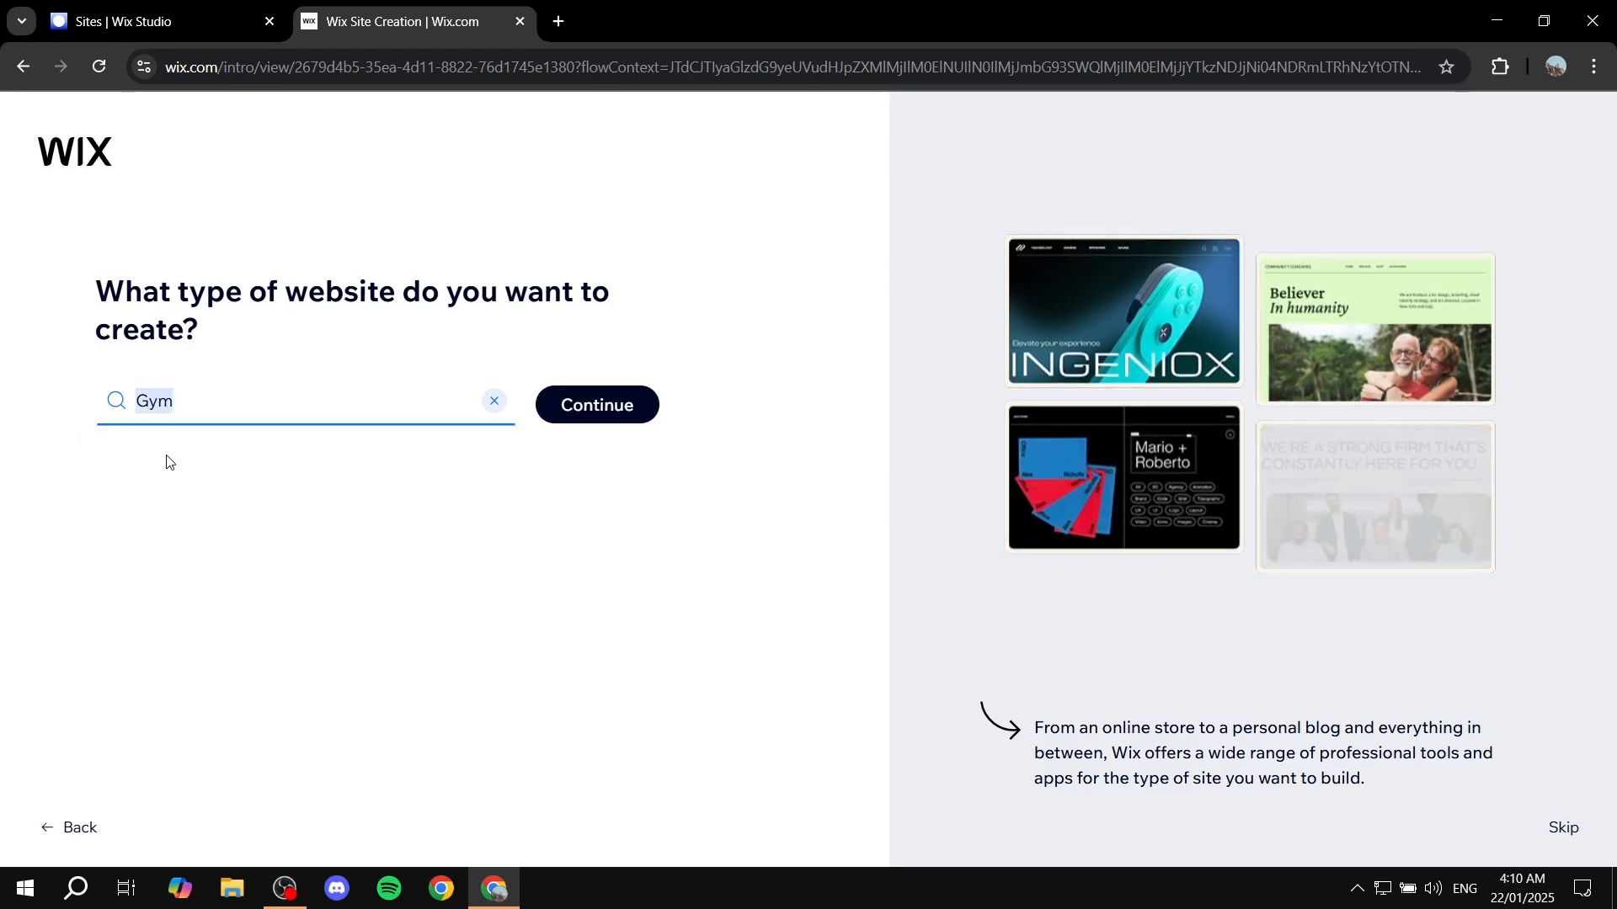
pyautogui.click(604, 410)
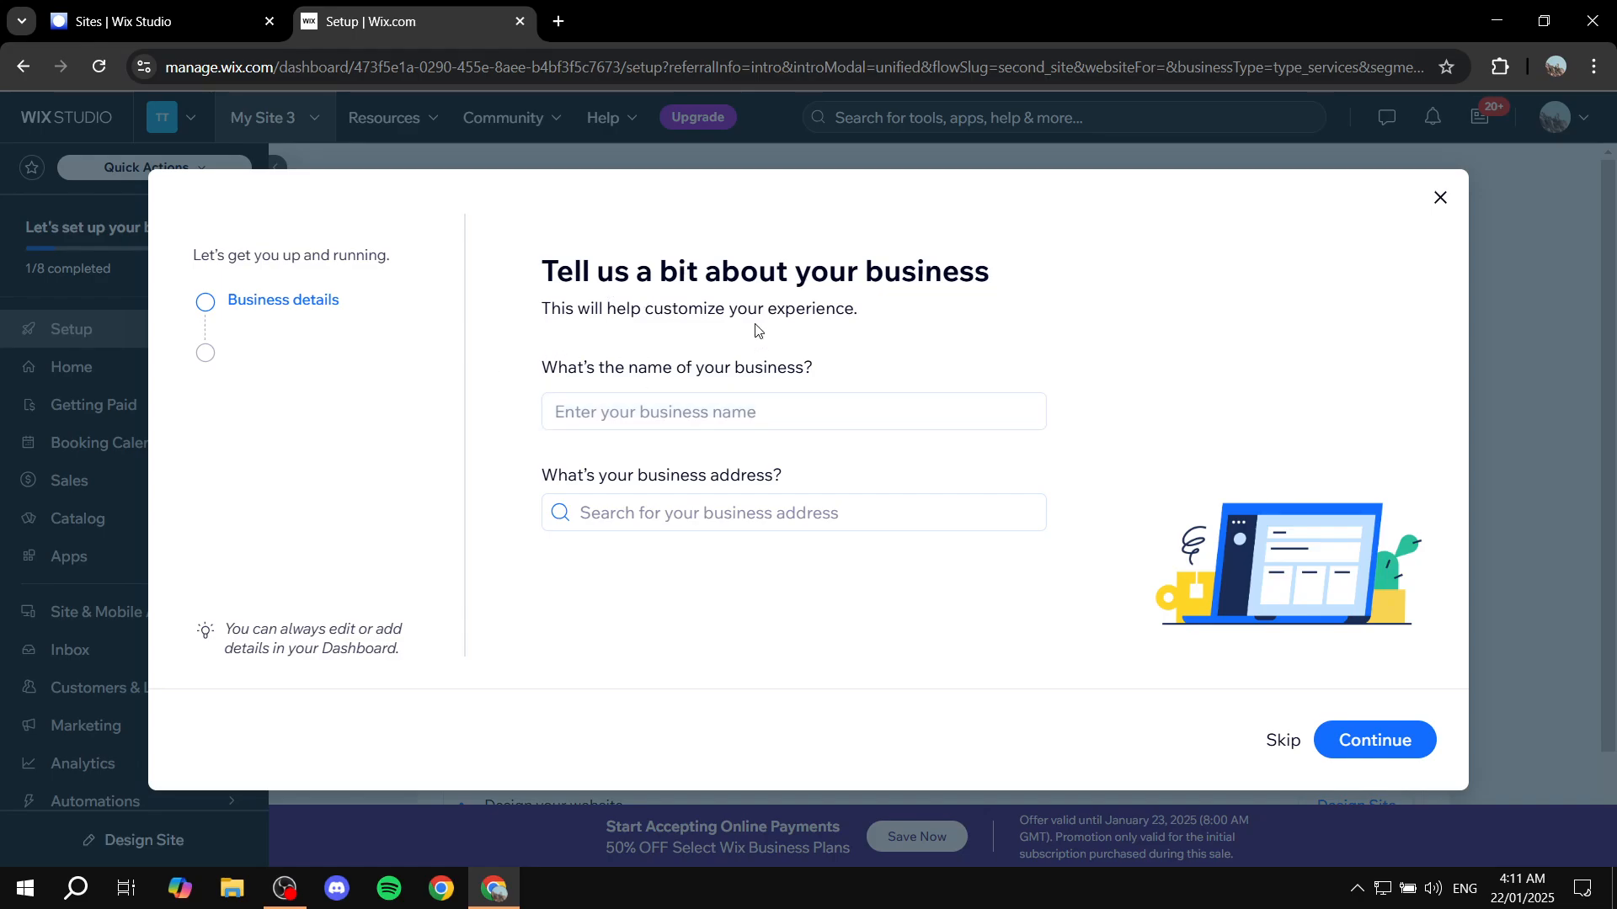
# Name the business ExplainGym, leave the business address empty, and continue to the working hours
pyautogui.moveTo(527, 372); pyautogui.dragTo(906, 351)
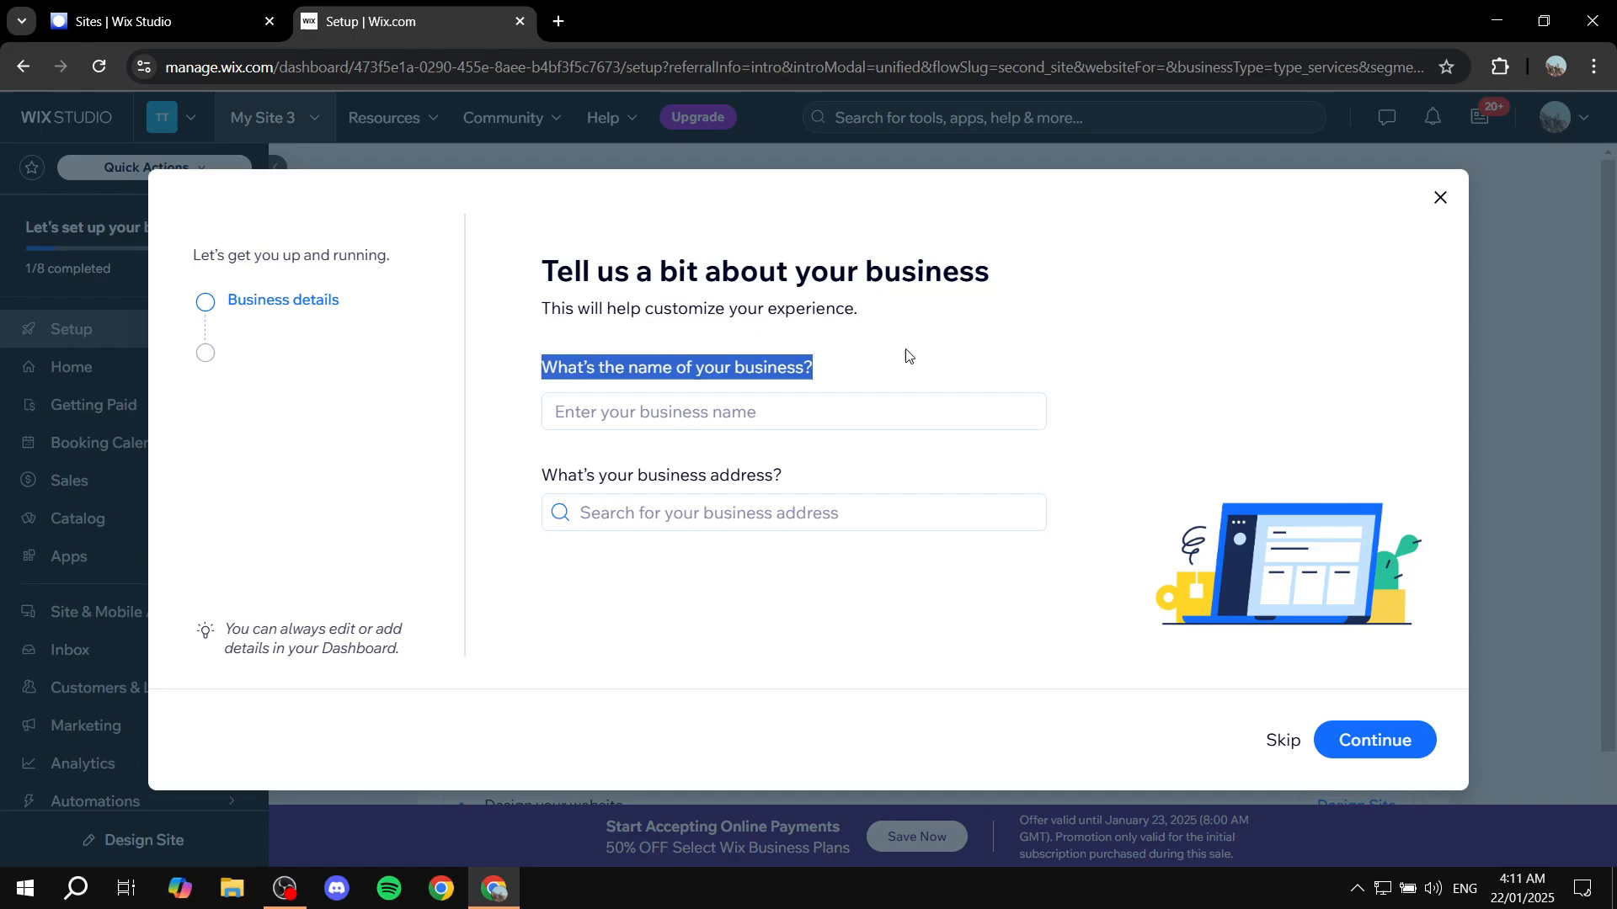
pyautogui.click(882, 387)
pyautogui.click(613, 404)
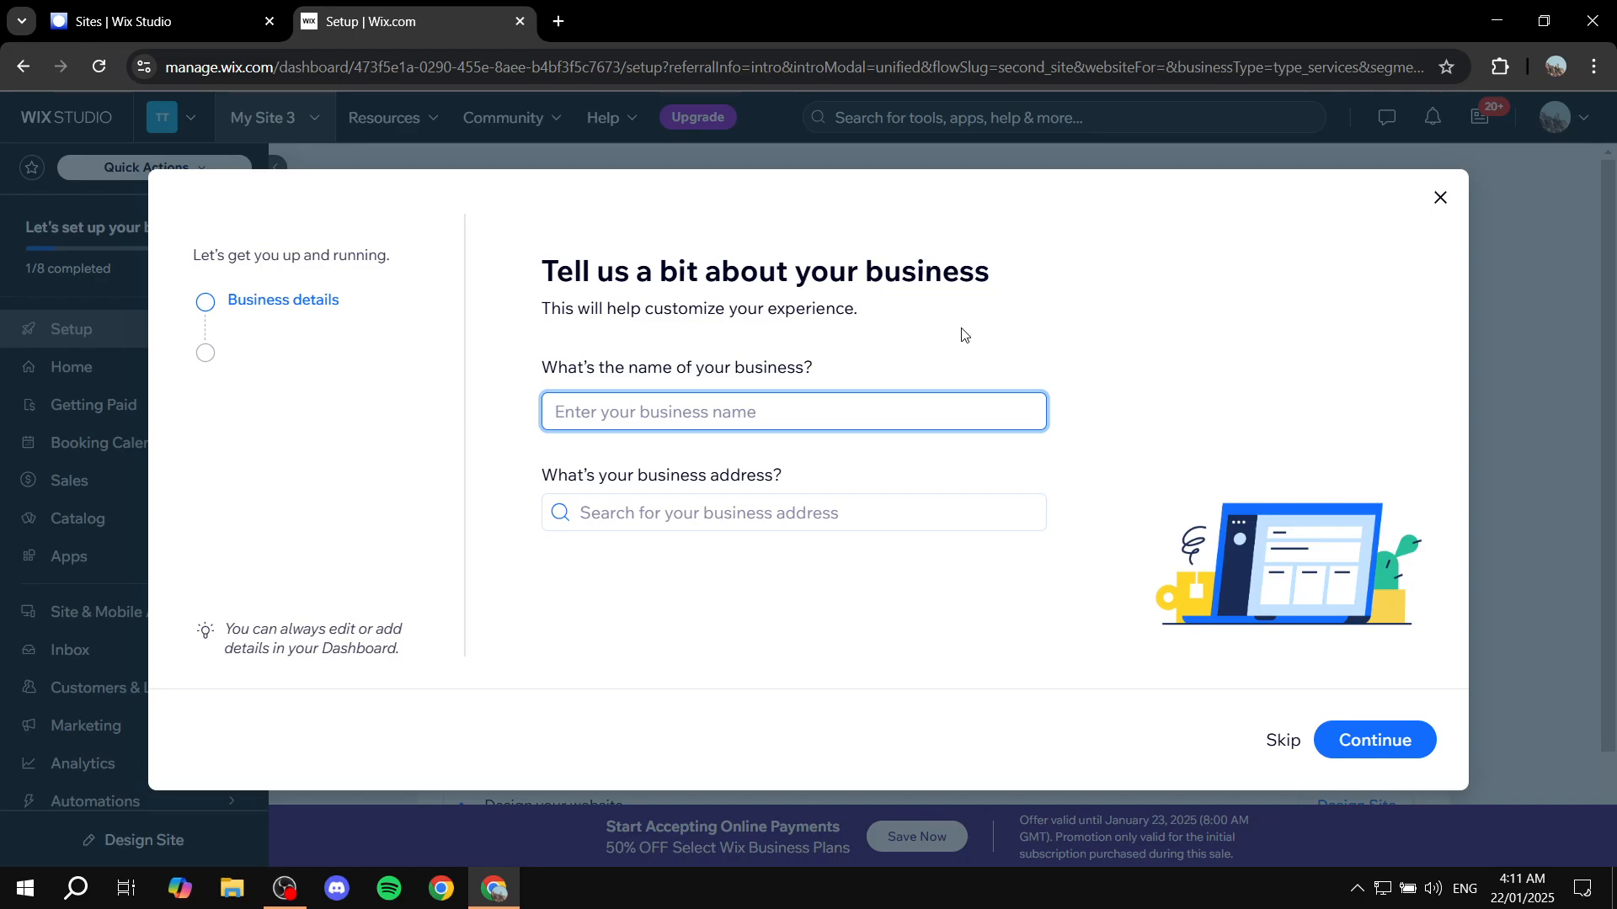
pyautogui.write('ExplainG')
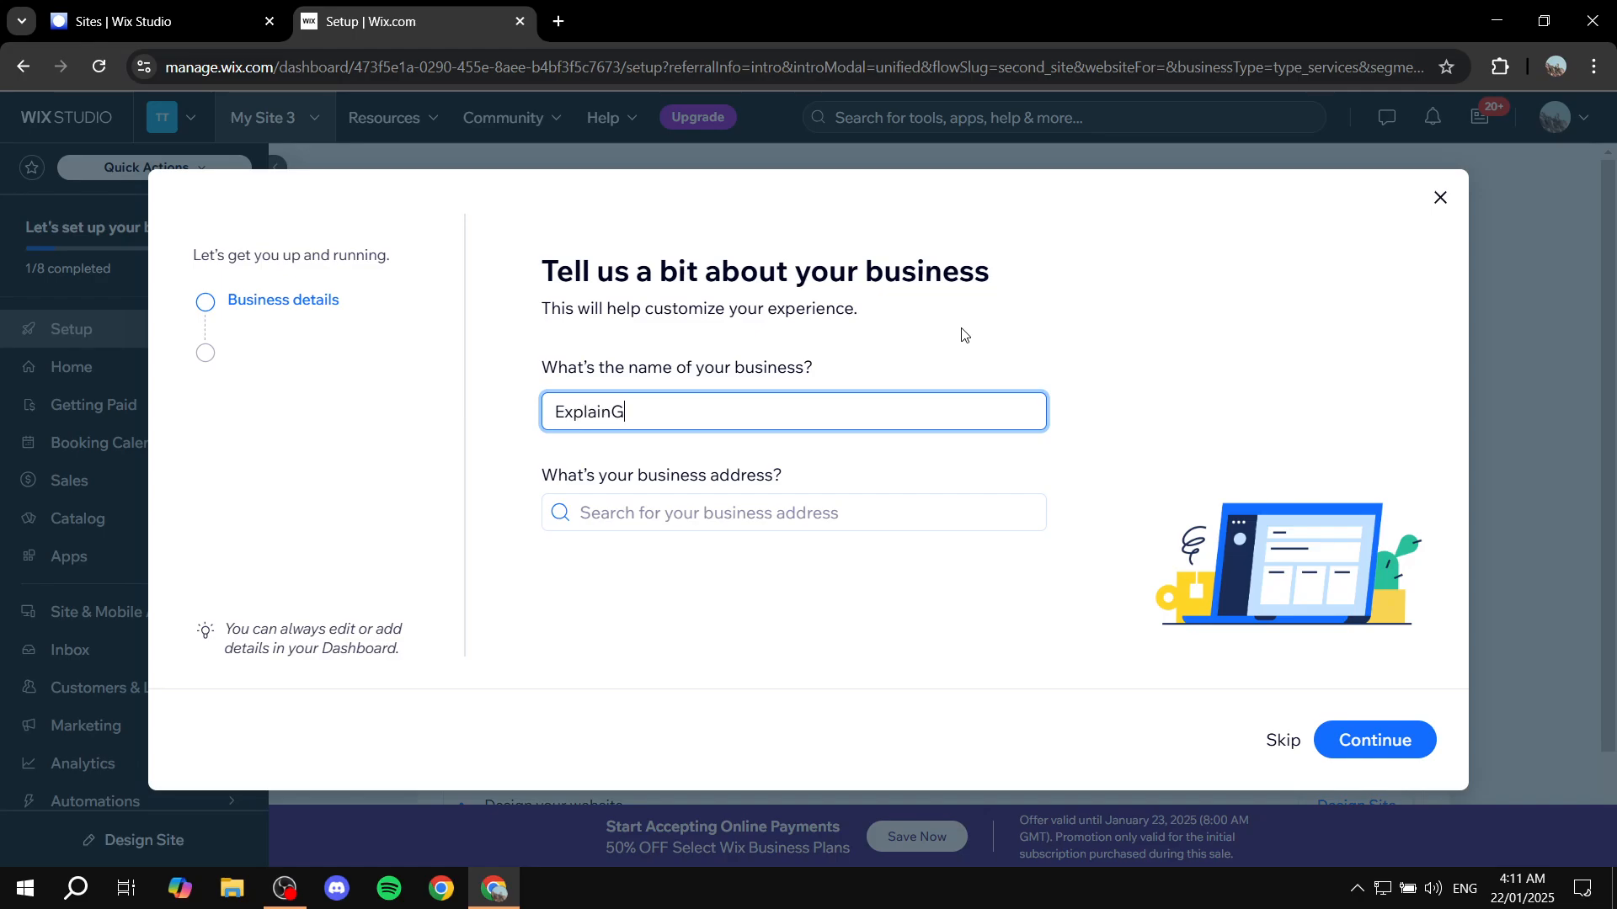
pyautogui.write('ym')
pyautogui.click(1412, 731)
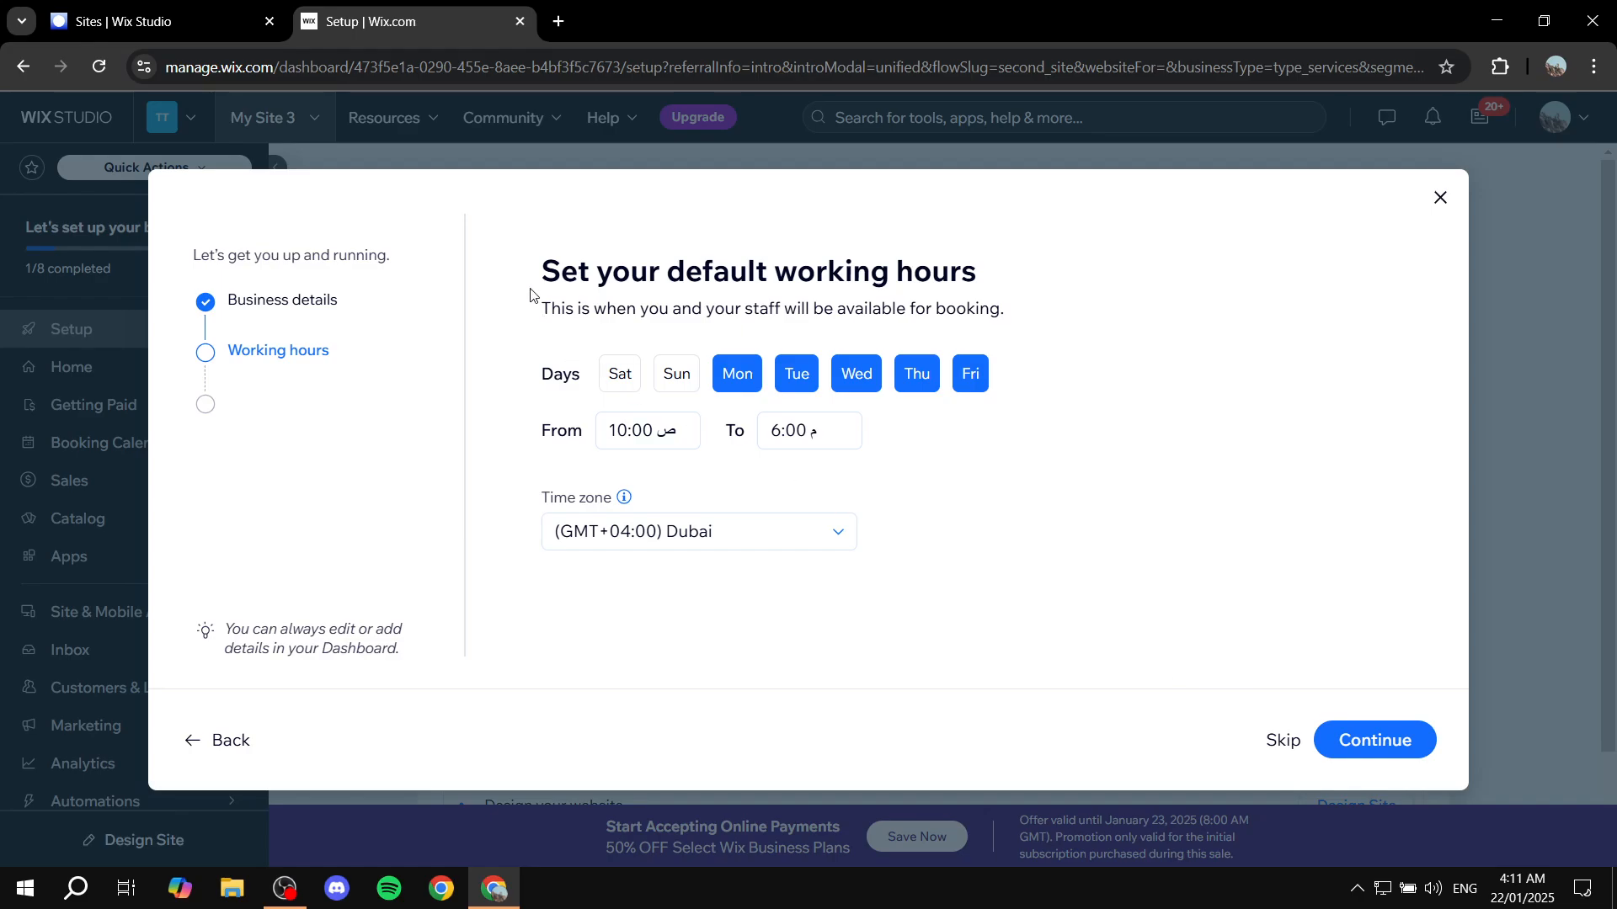
# Add Sunday to the default working days and remove Friday from them
pyautogui.moveTo(536, 273); pyautogui.dragTo(1145, 338)
pyautogui.click(1125, 301)
pyautogui.click(677, 374)
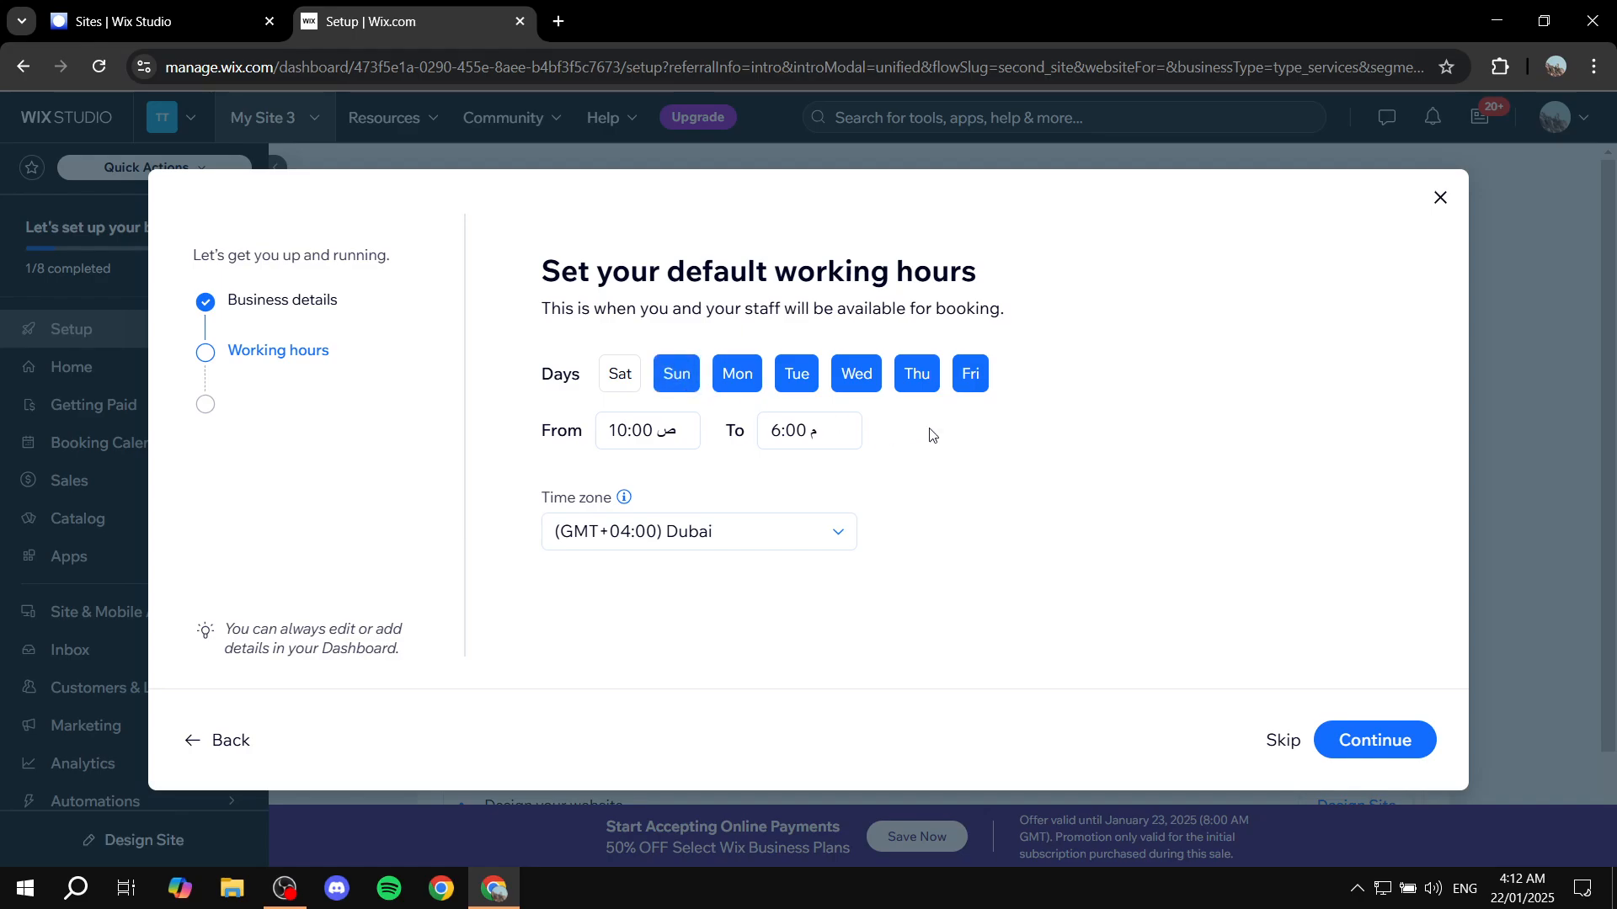
pyautogui.click(969, 373)
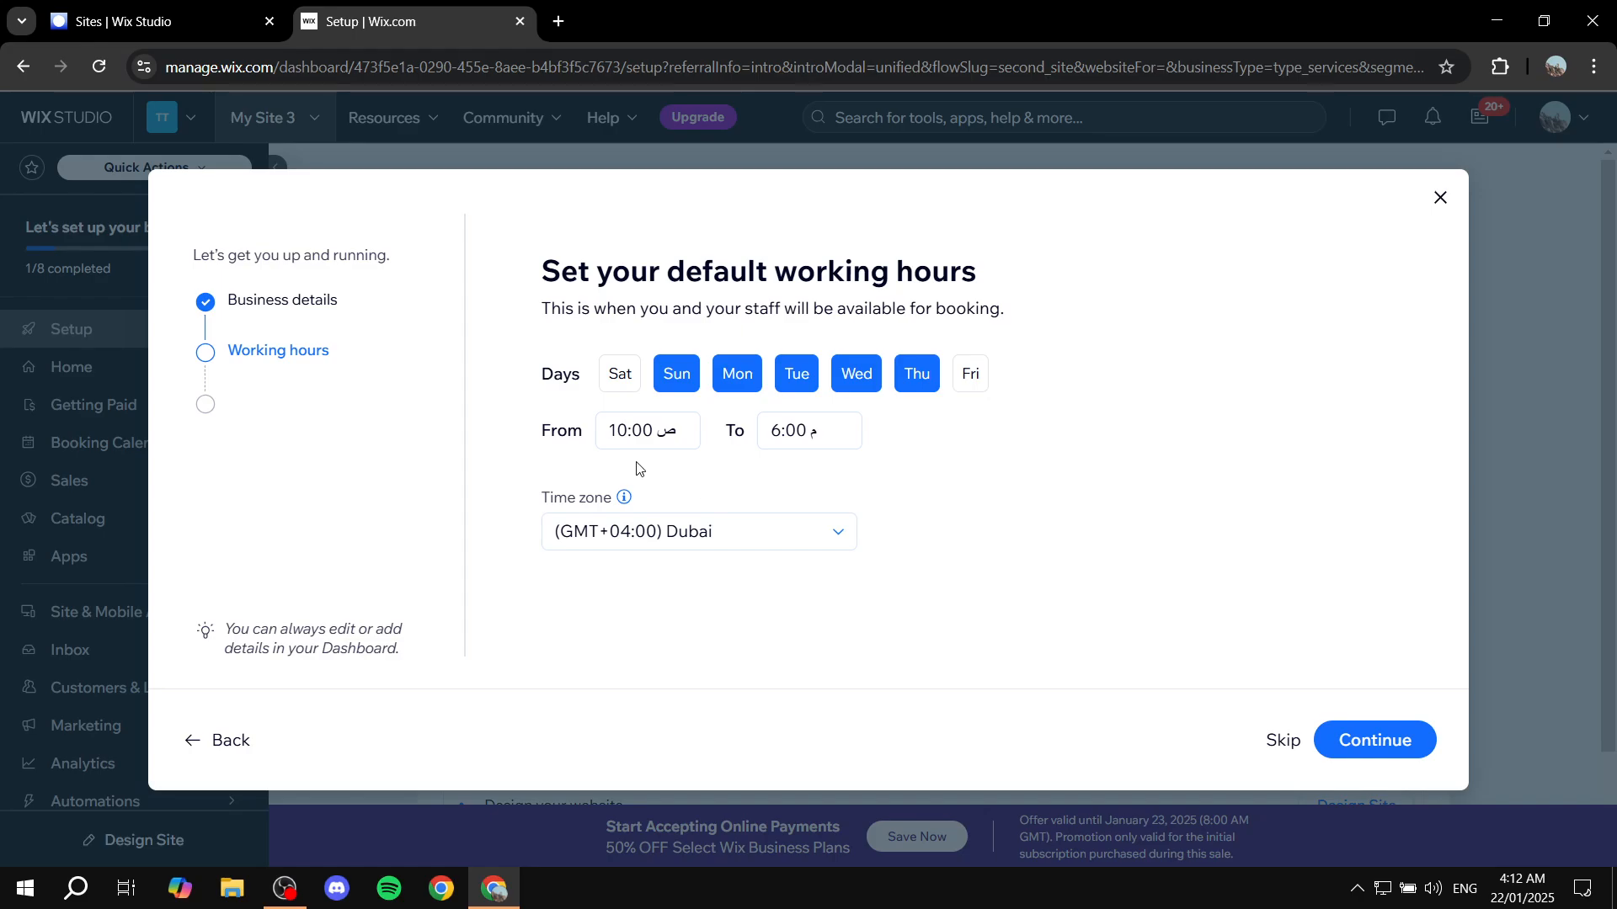
# Check the opening and closing times, keep the default hours, and continue to the services setup
pyautogui.moveTo(537, 431); pyautogui.dragTo(615, 437)
pyautogui.click(722, 445)
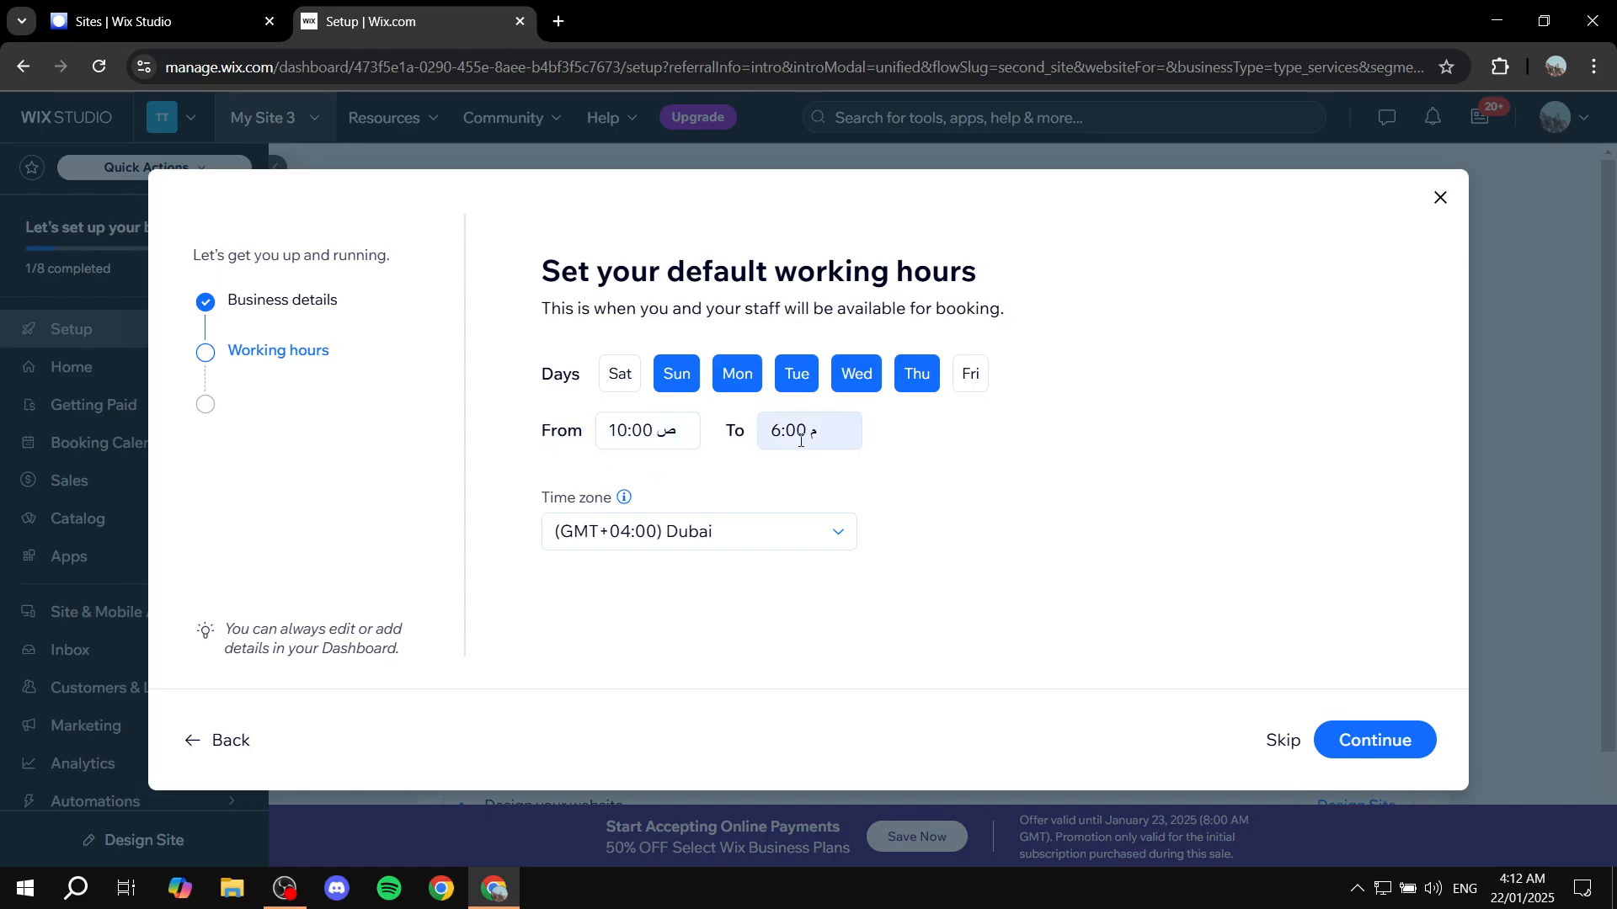
pyautogui.click(680, 434)
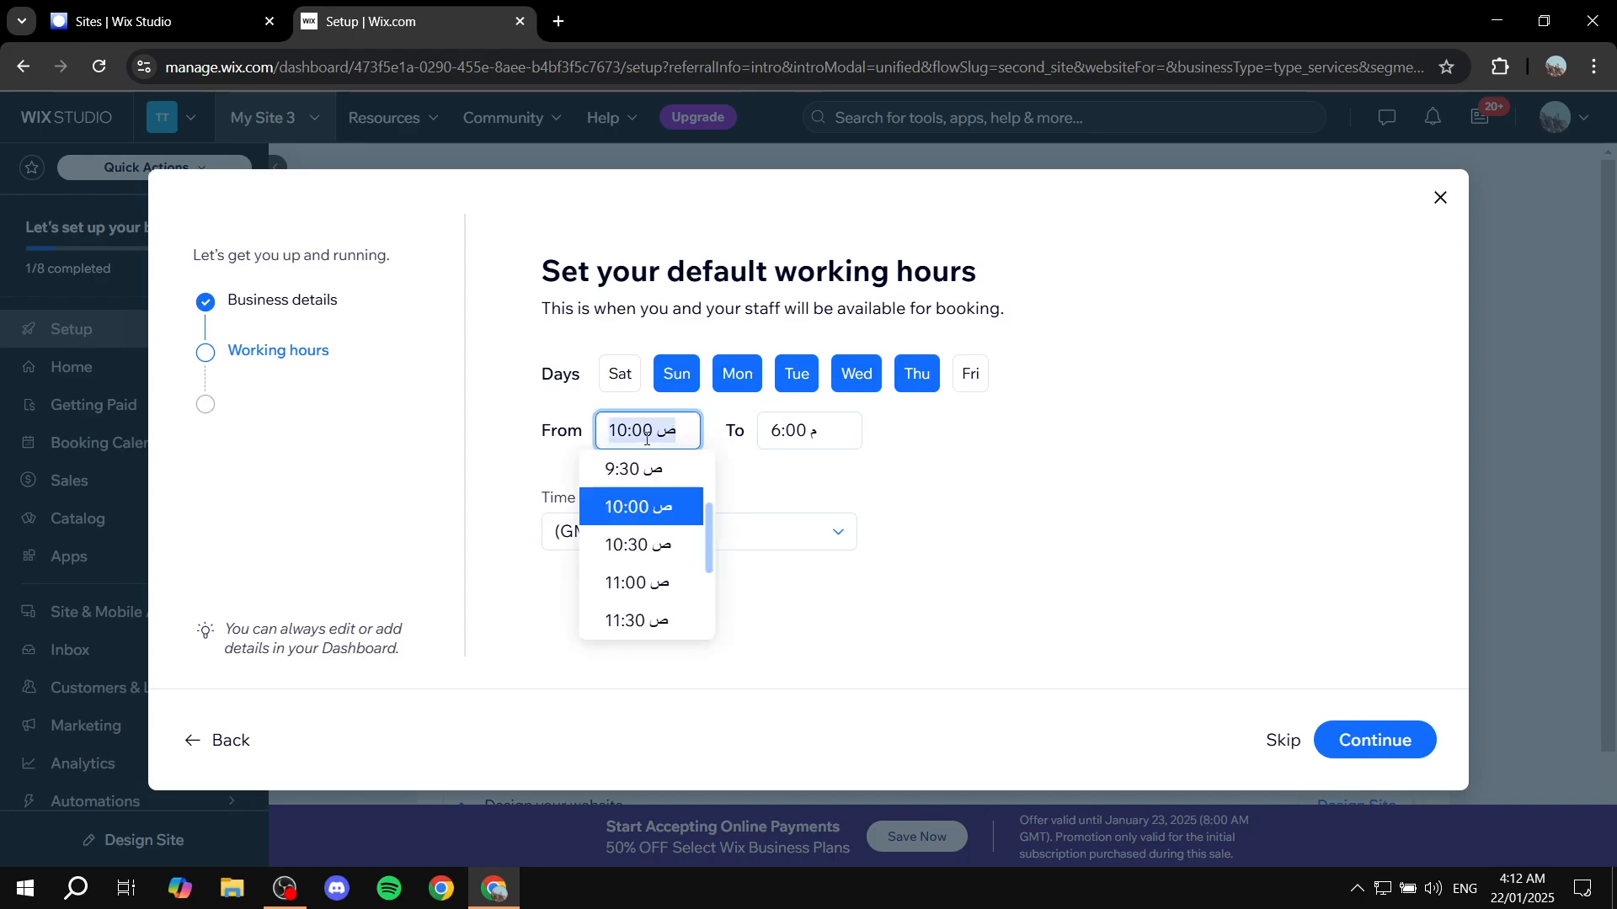
pyautogui.click(836, 426)
pyautogui.click(968, 464)
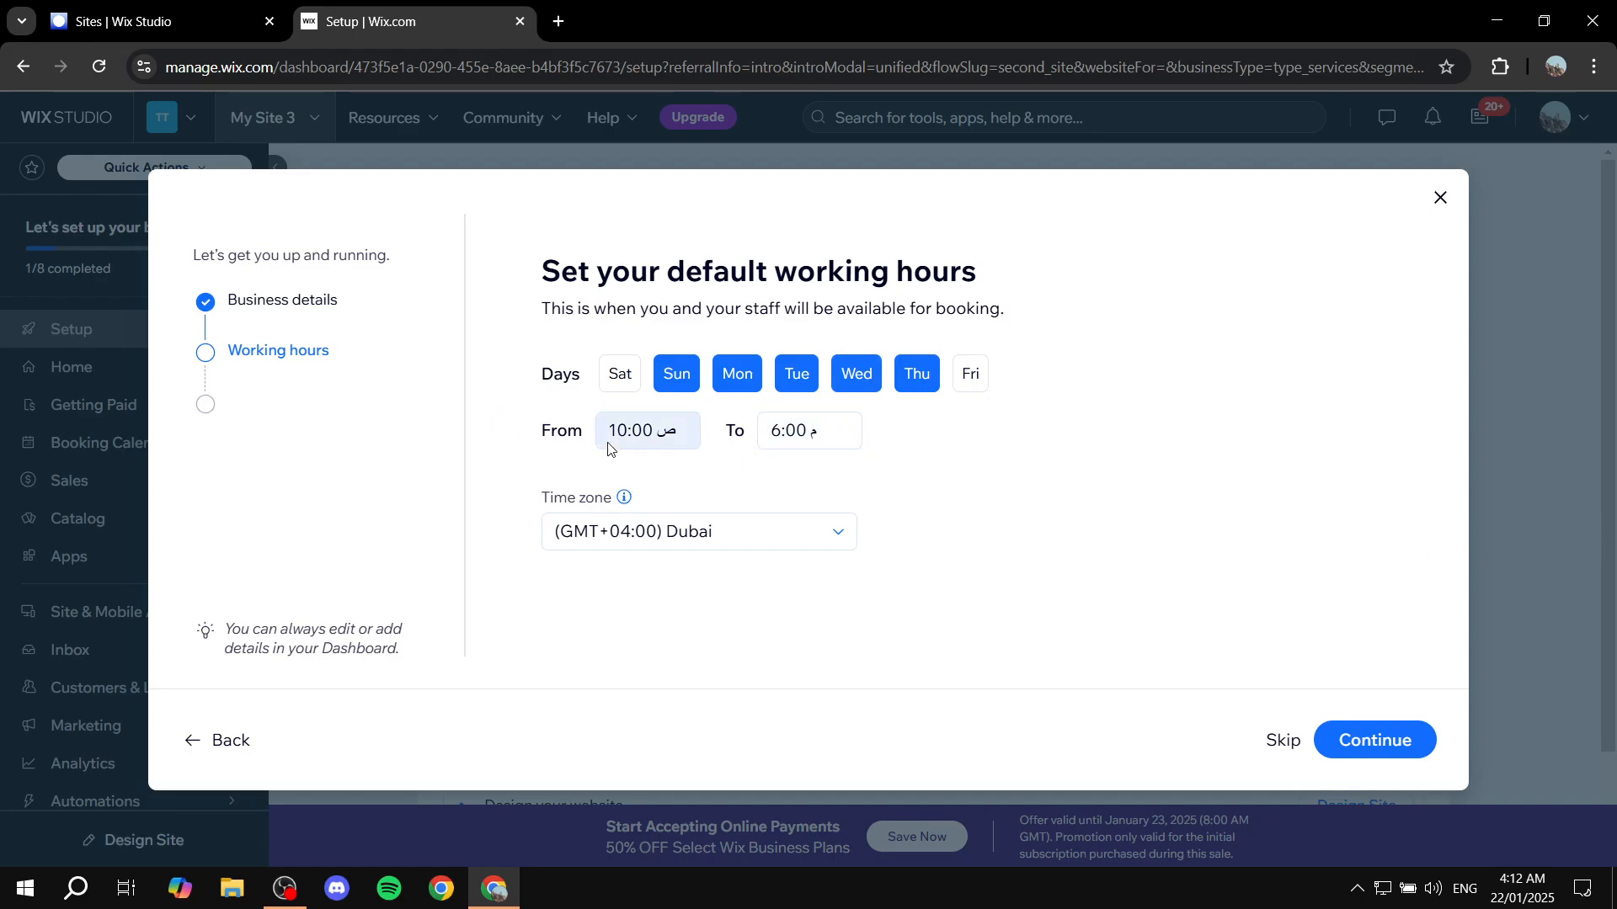
pyautogui.moveTo(523, 439); pyautogui.dragTo(716, 451)
pyautogui.click(949, 457)
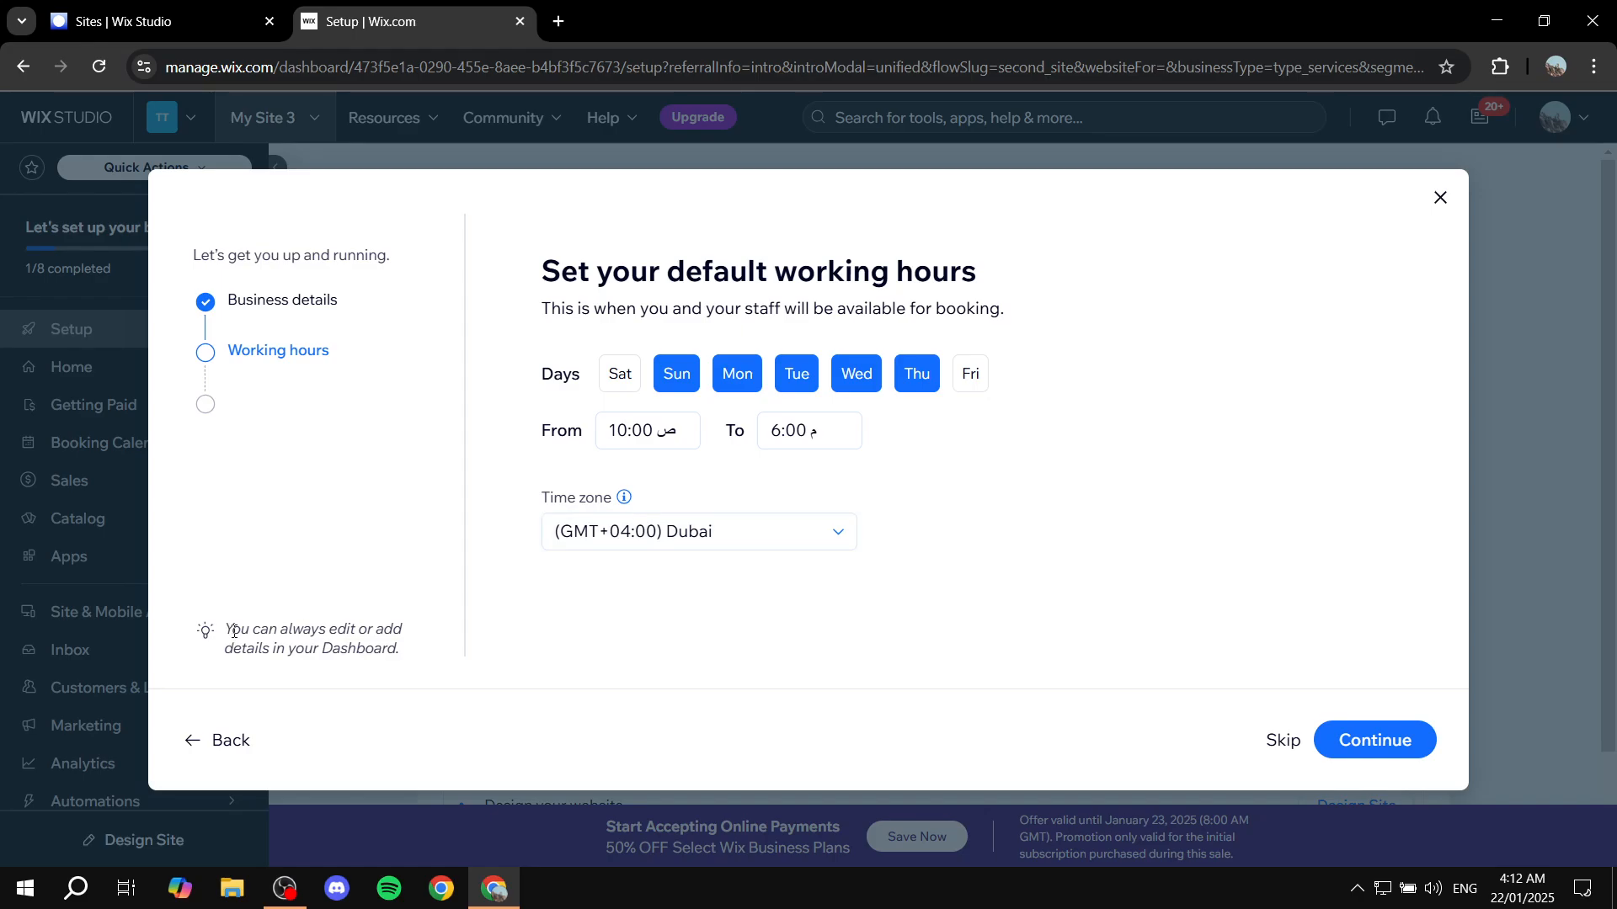
pyautogui.moveTo(226, 632); pyautogui.dragTo(420, 661)
pyautogui.click(421, 661)
pyautogui.click(1371, 742)
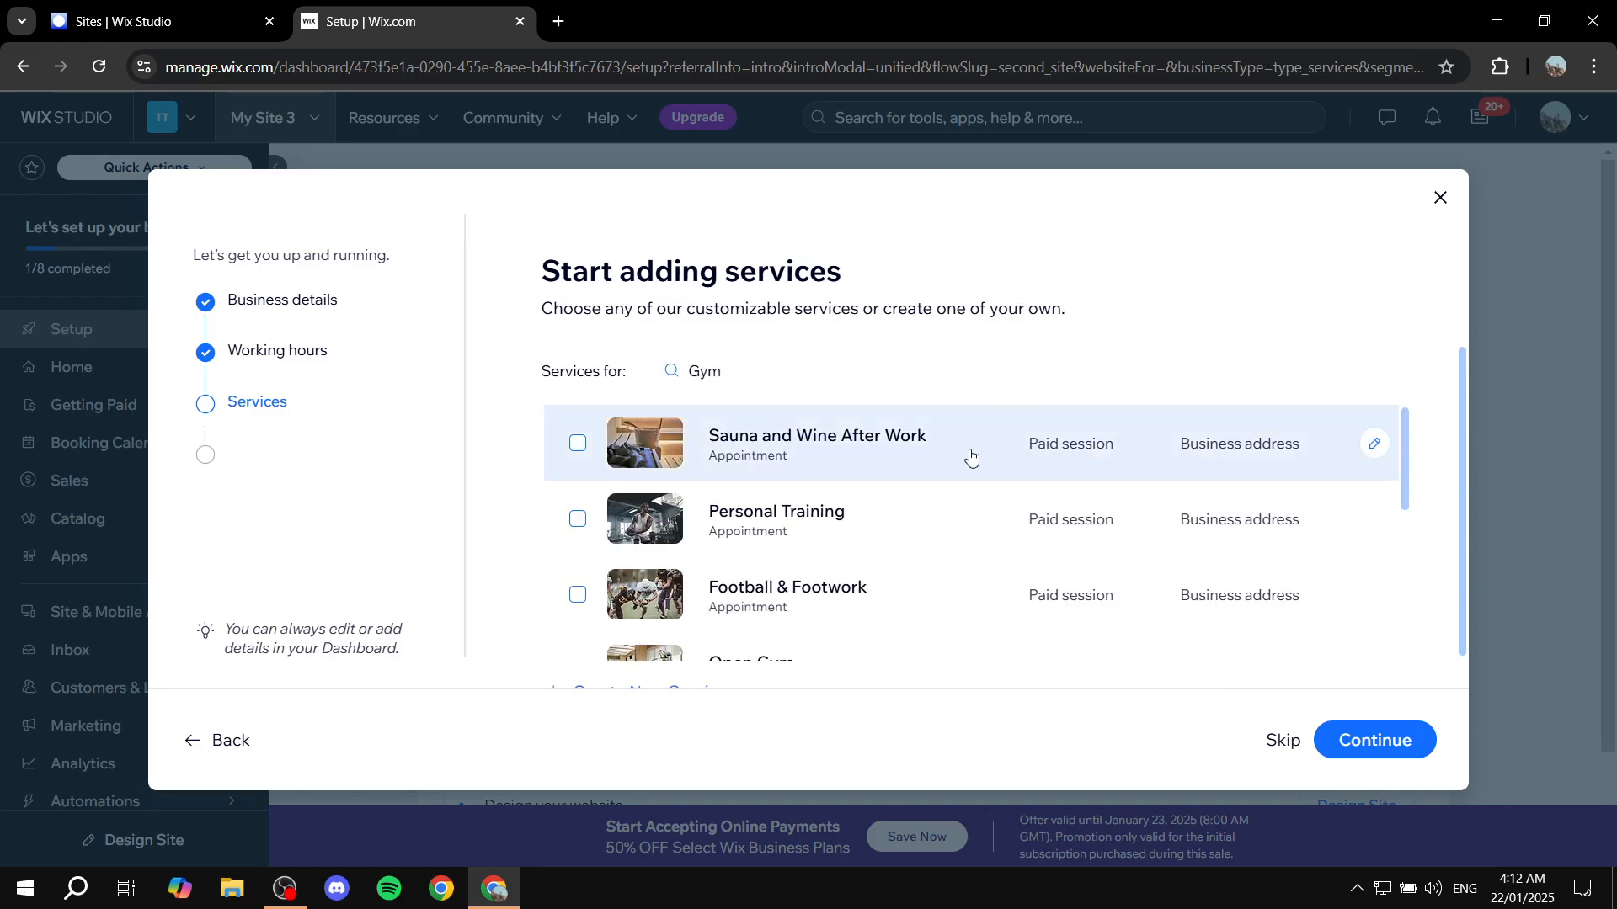
# Look through the suggested gym services and continue to the staff setup without selecting any
pyautogui.scroll(-5, 809, 518)
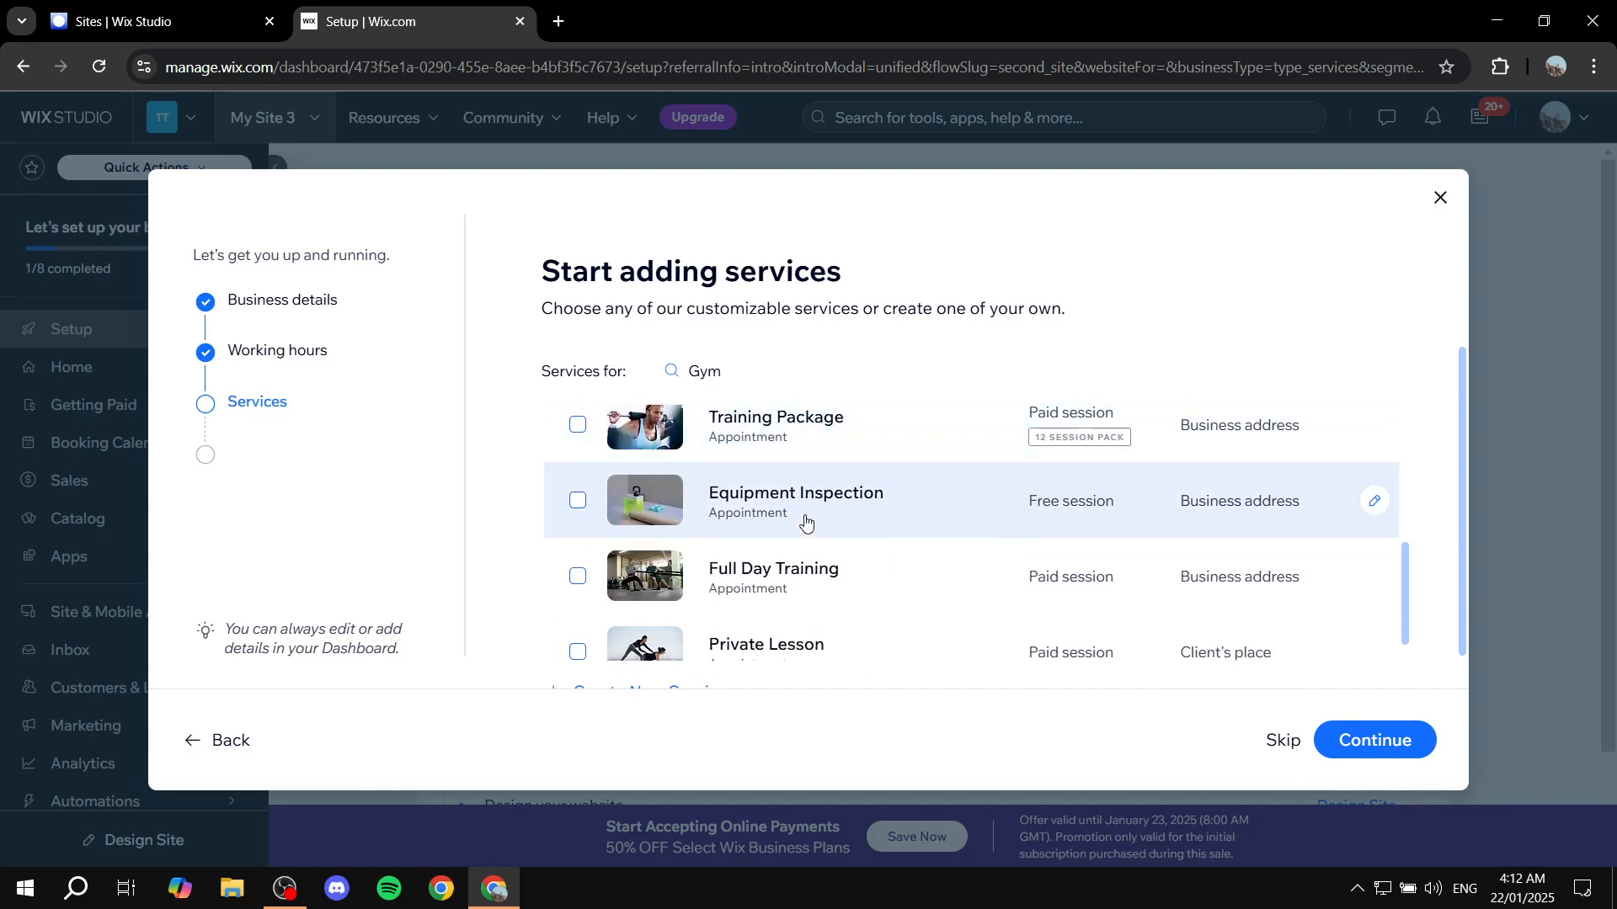
pyautogui.scroll(-1, 941, 542)
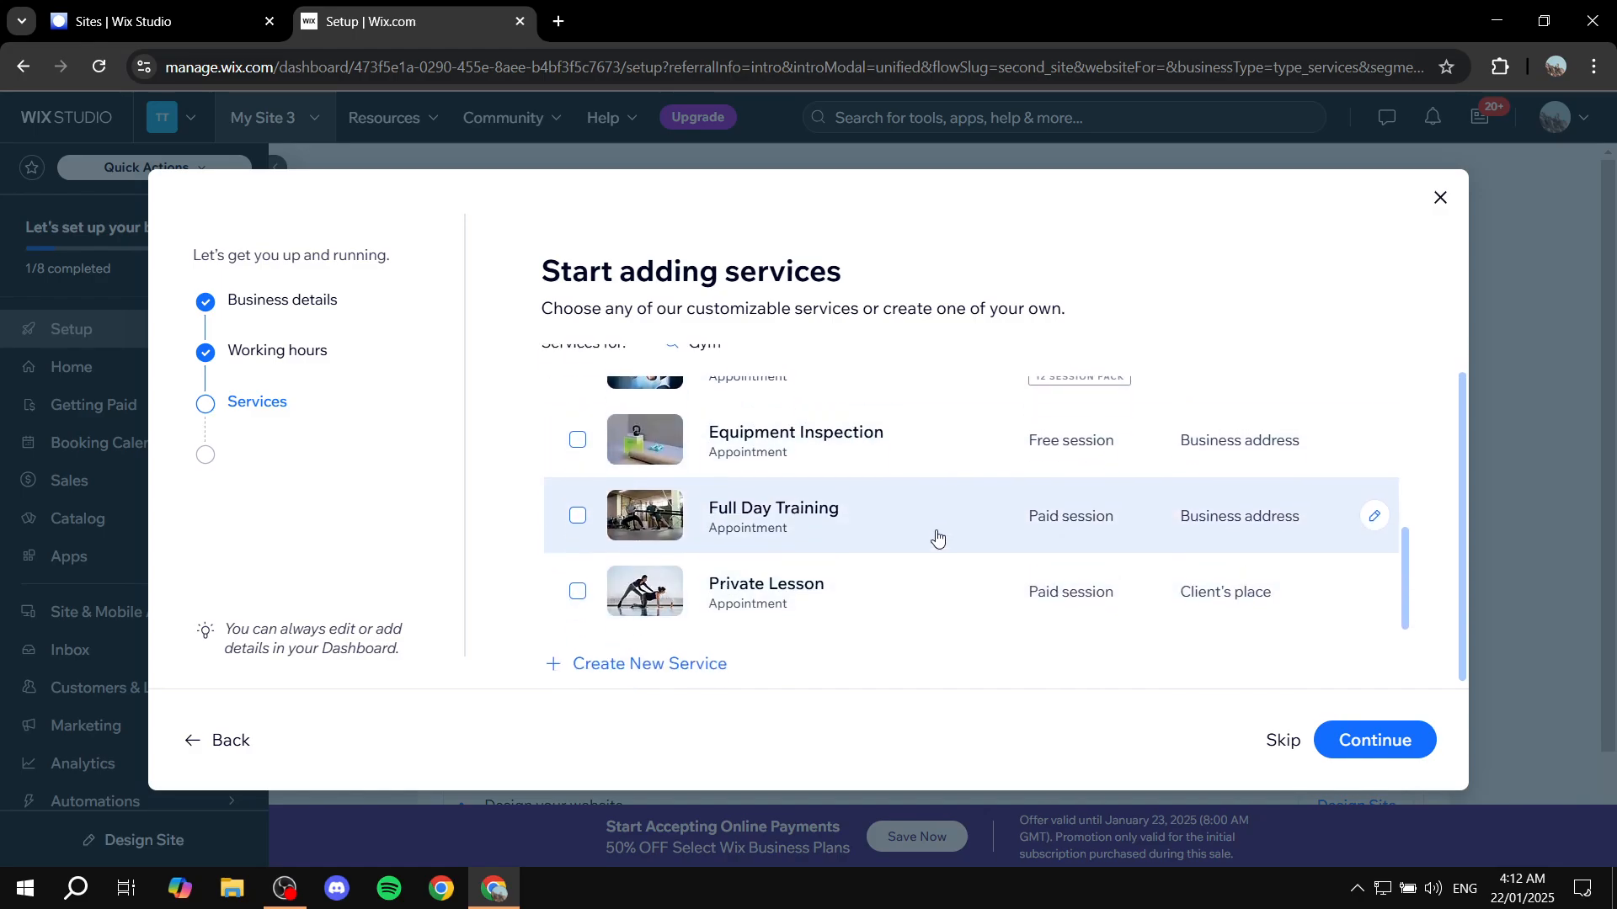
pyautogui.scroll(1, 939, 539)
pyautogui.scroll(5, 955, 503)
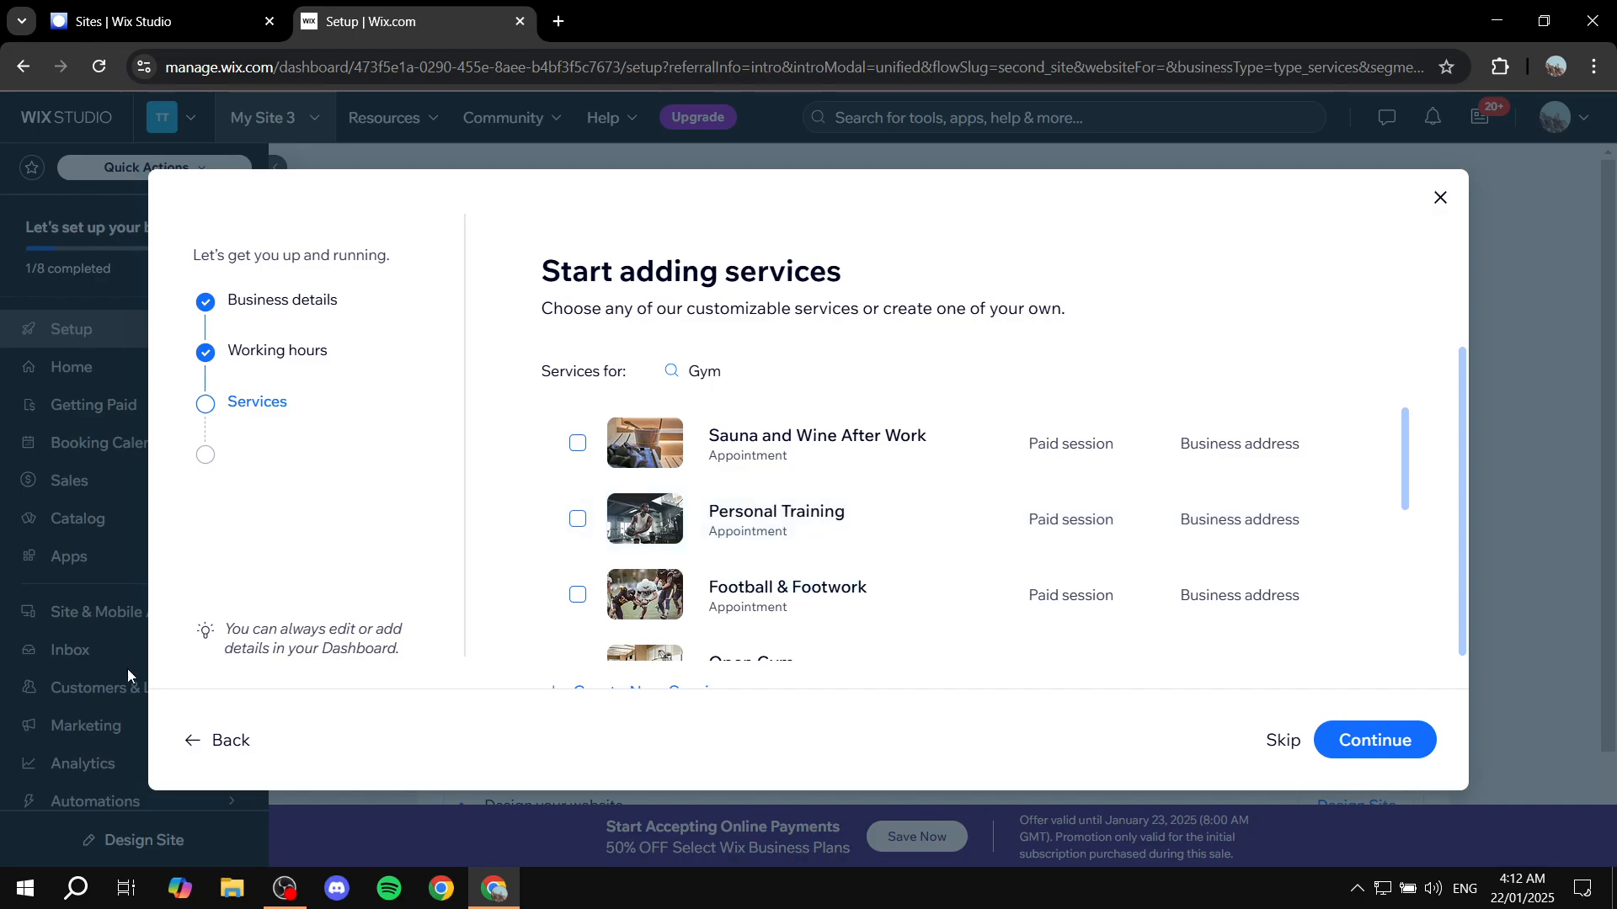
pyautogui.moveTo(409, 662); pyautogui.dragTo(224, 625)
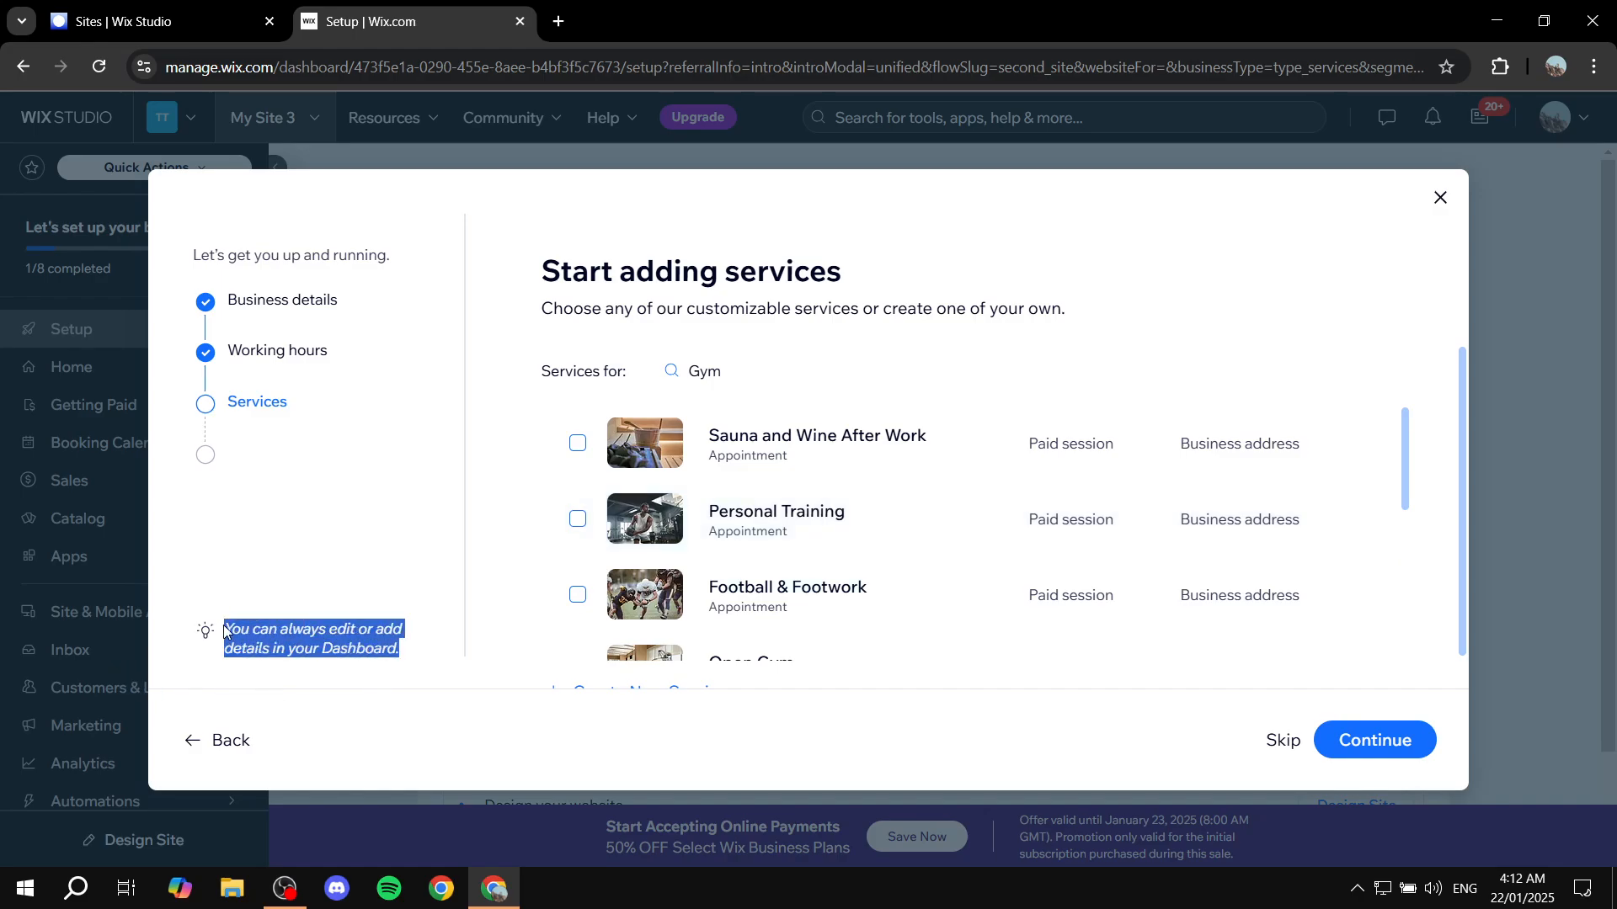
pyautogui.click(327, 589)
pyautogui.click(1401, 762)
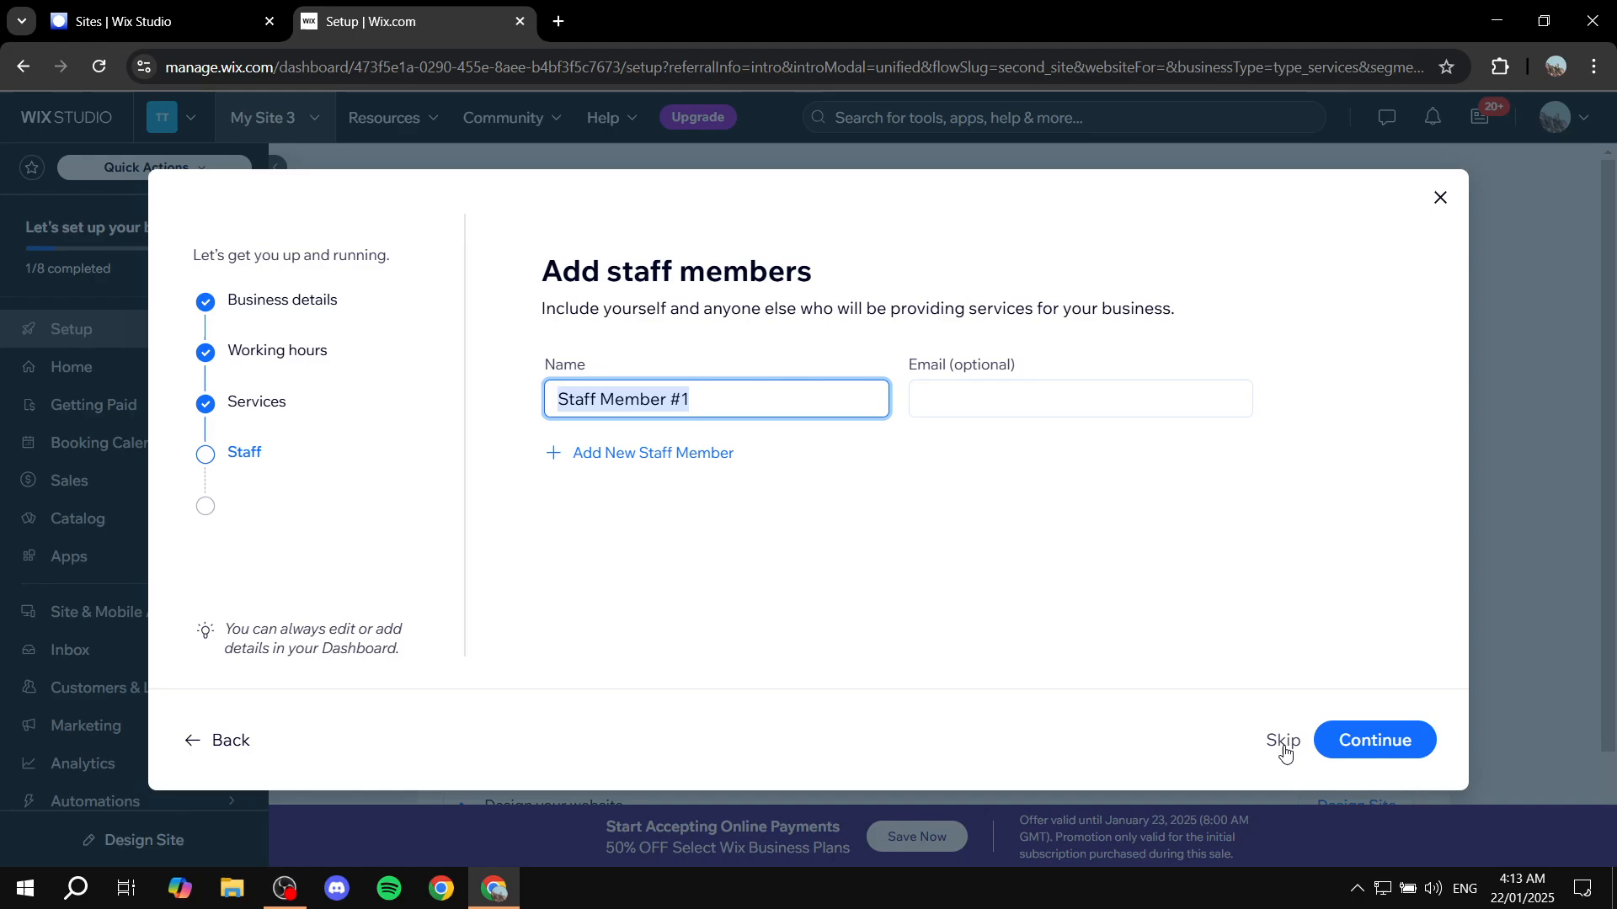
# Check the staff member's name and email fields, then skip adding staff members
pyautogui.moveTo(536, 363); pyautogui.dragTo(637, 370)
pyautogui.click(693, 401)
pyautogui.click(1015, 414)
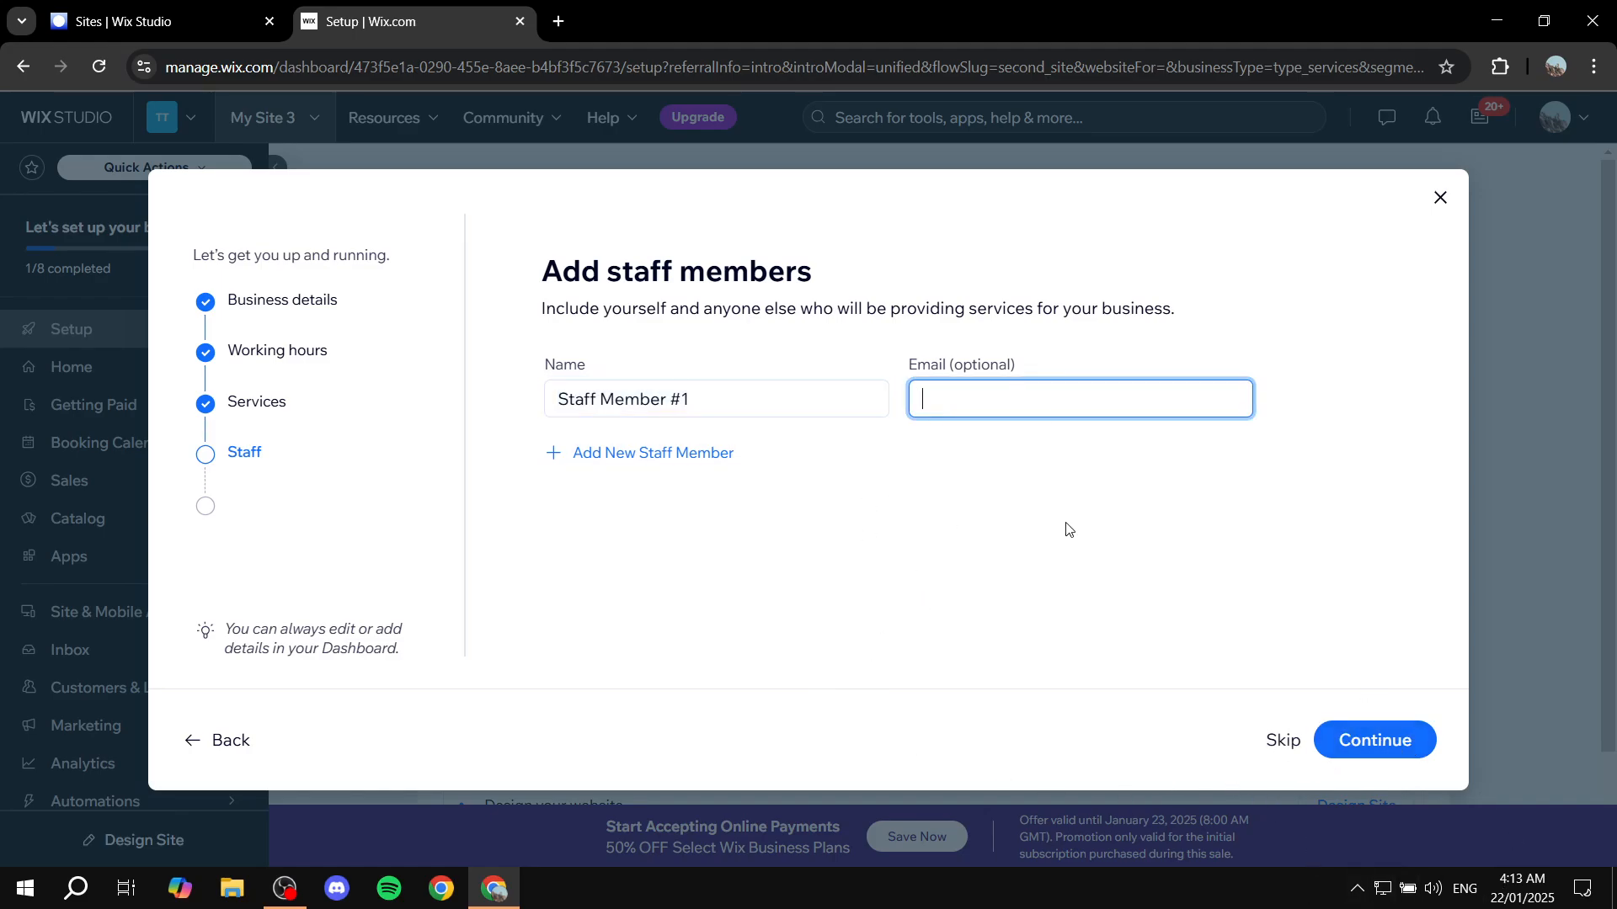
pyautogui.click(1280, 742)
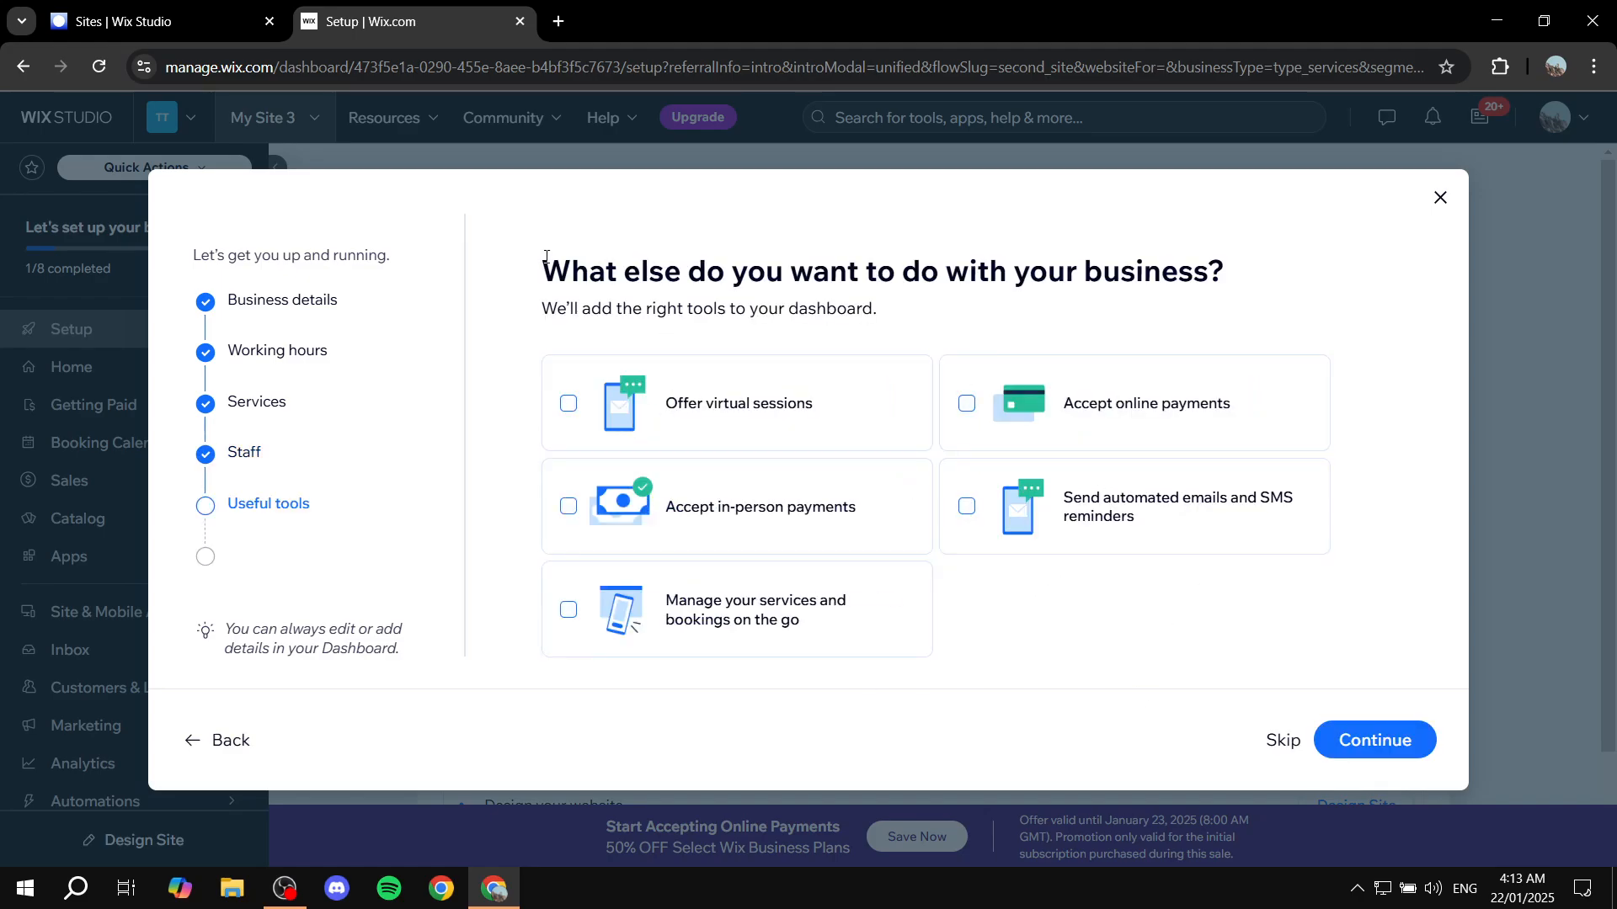
# Select the tools for accepting online payments, accepting in-person payments, and managing services and bookings on the go
pyautogui.moveTo(544, 262); pyautogui.dragTo(885, 311)
pyautogui.click(885, 314)
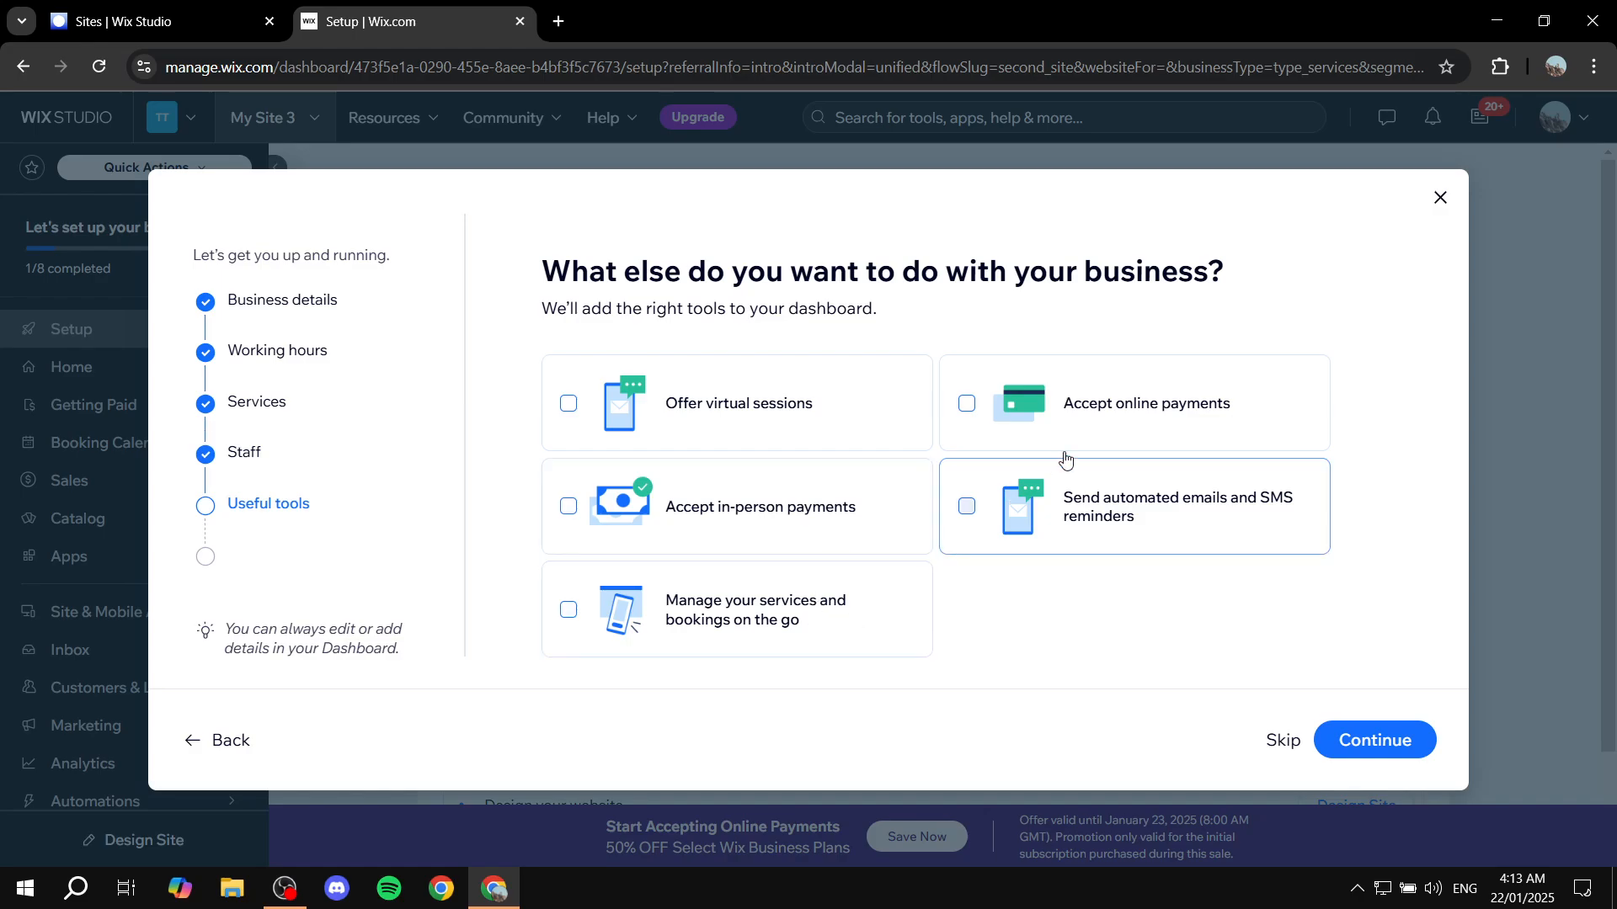
pyautogui.click(968, 405)
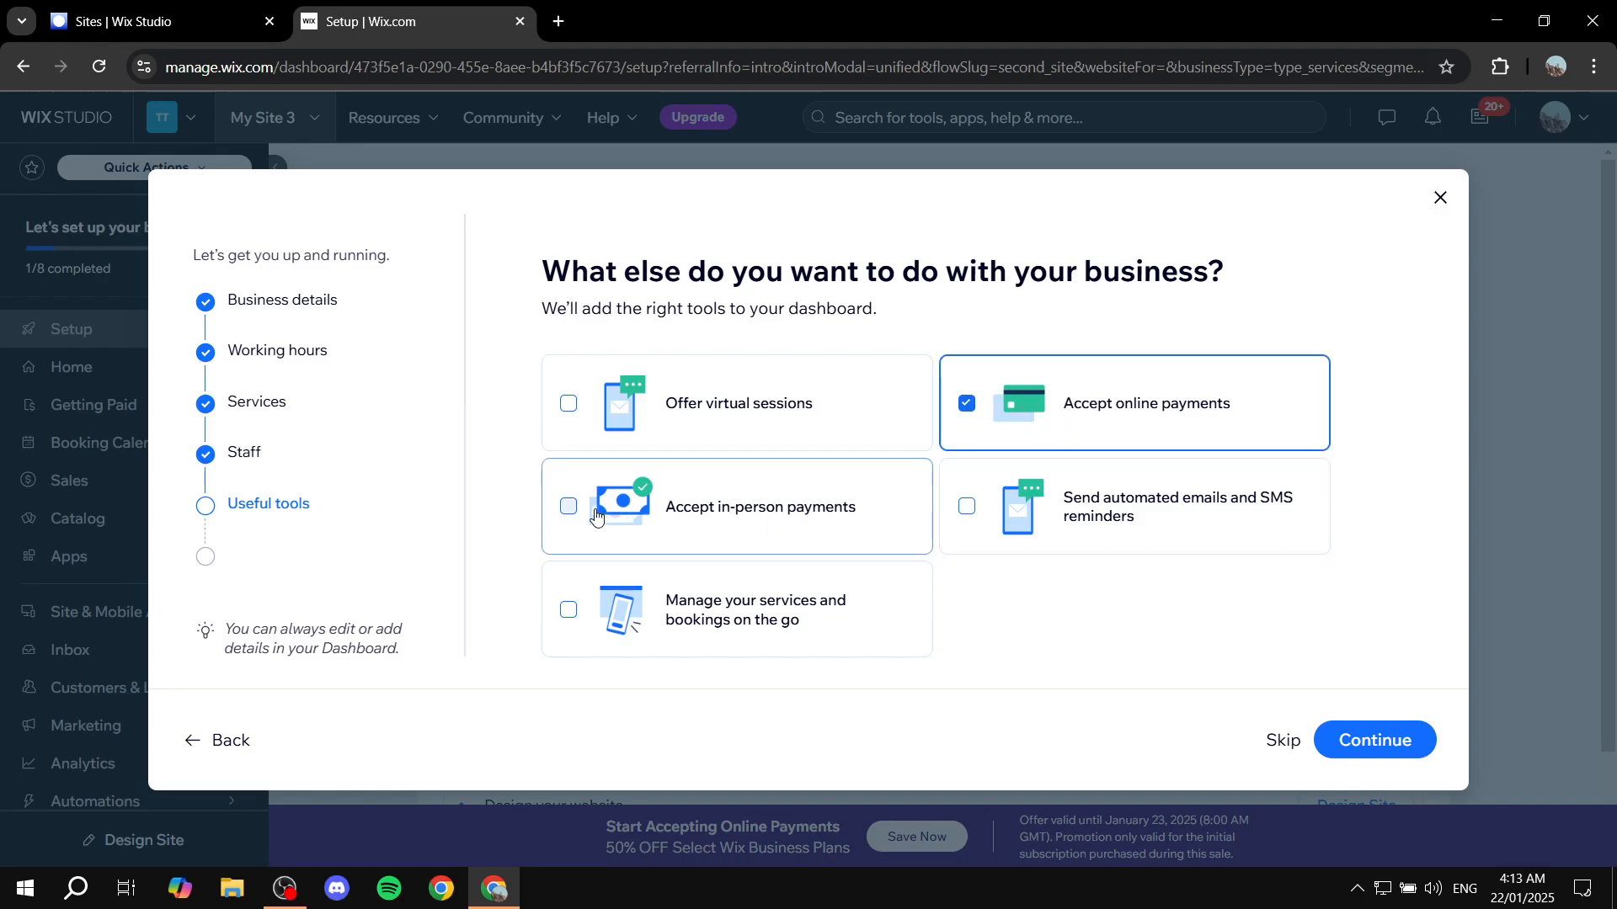
pyautogui.click(569, 507)
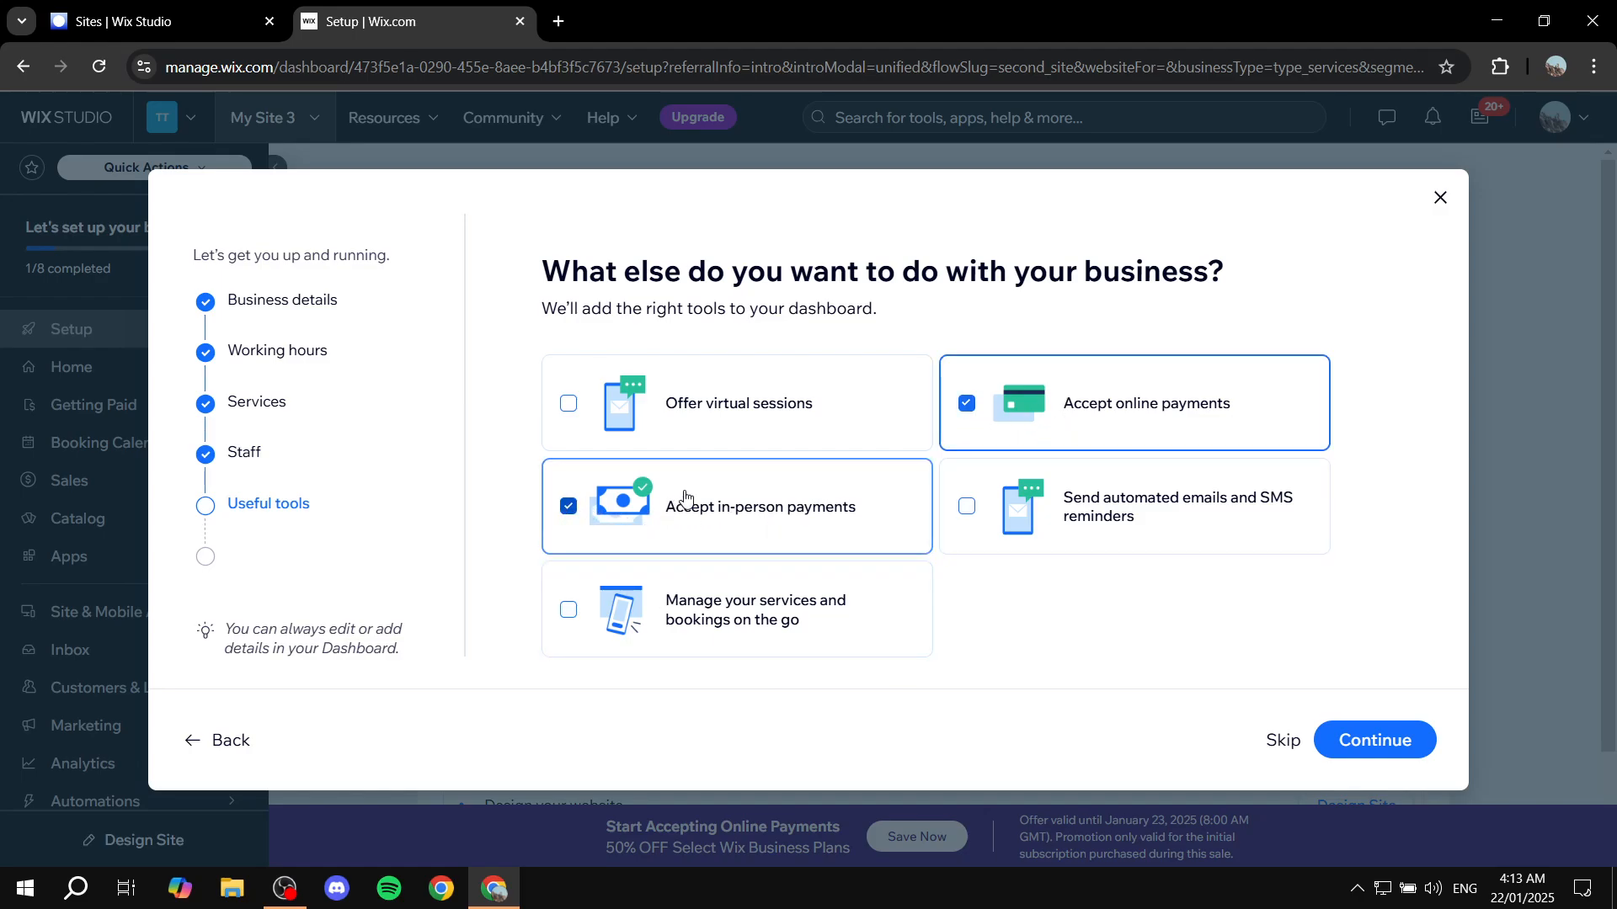
pyautogui.click(791, 636)
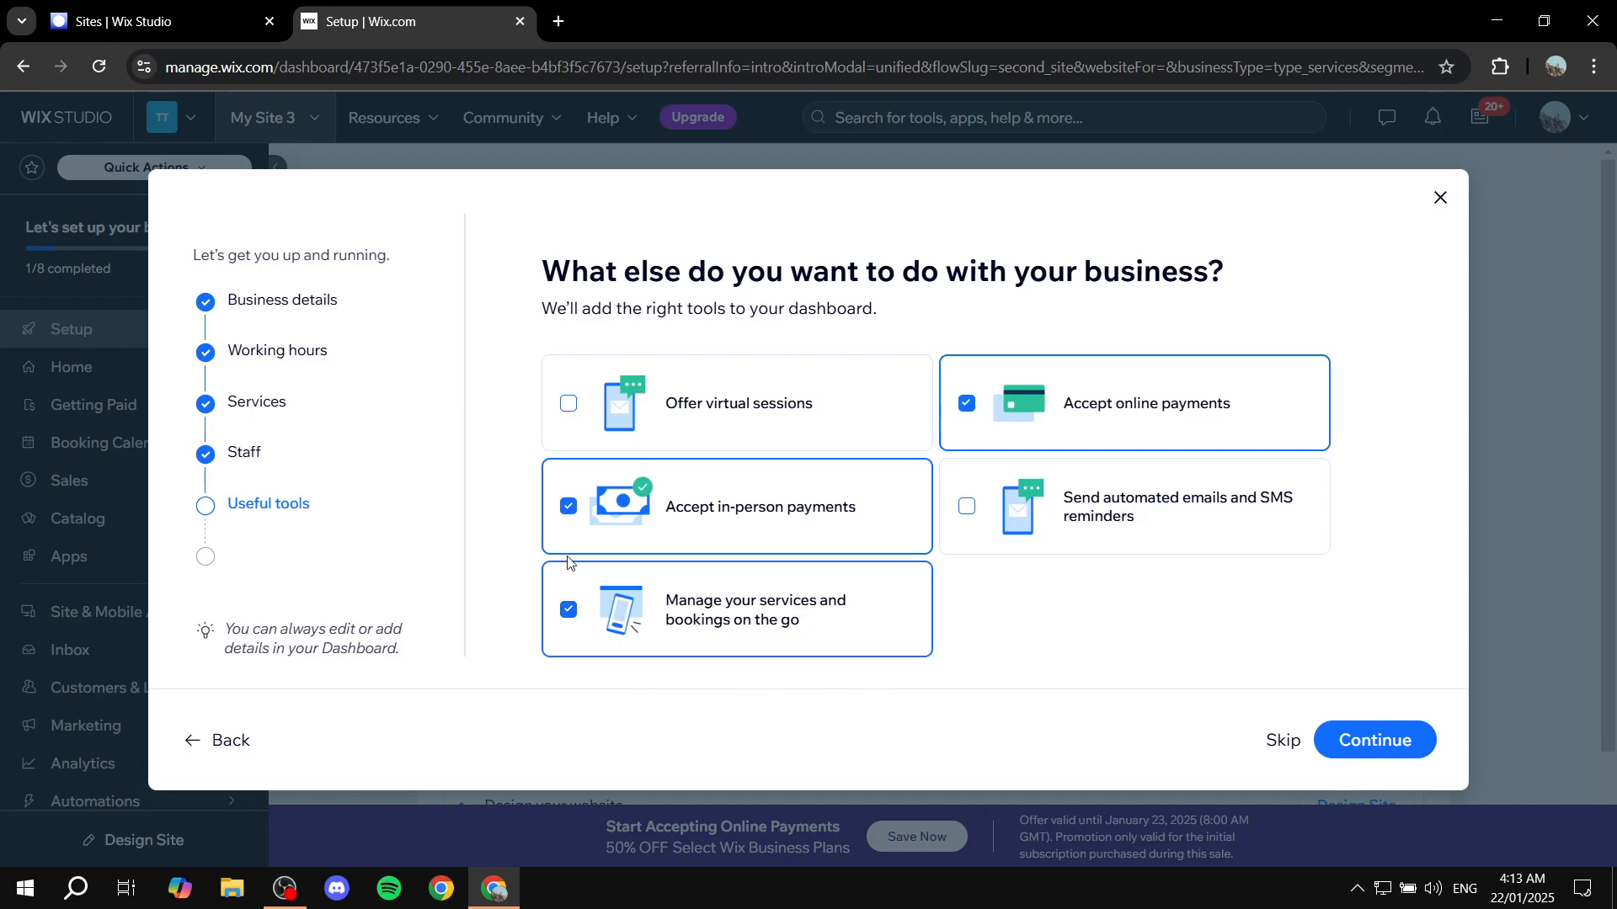
# Deselect managing services and bookings on the go, finish the useful tools setup, and continue to the dashboard
pyautogui.click(633, 653)
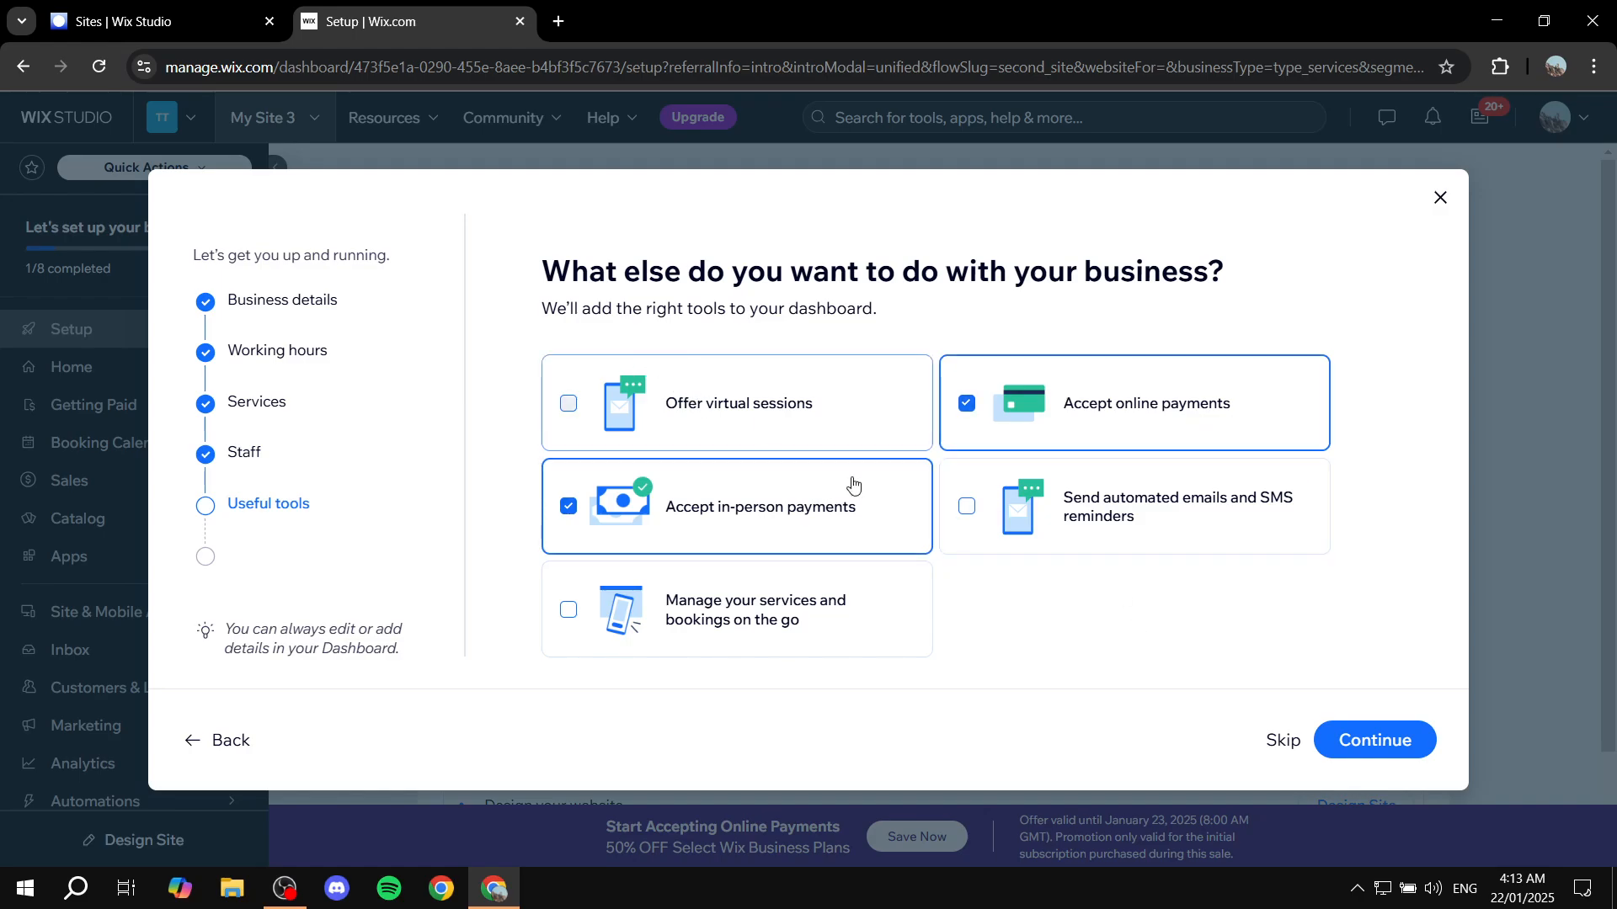
pyautogui.click(1392, 741)
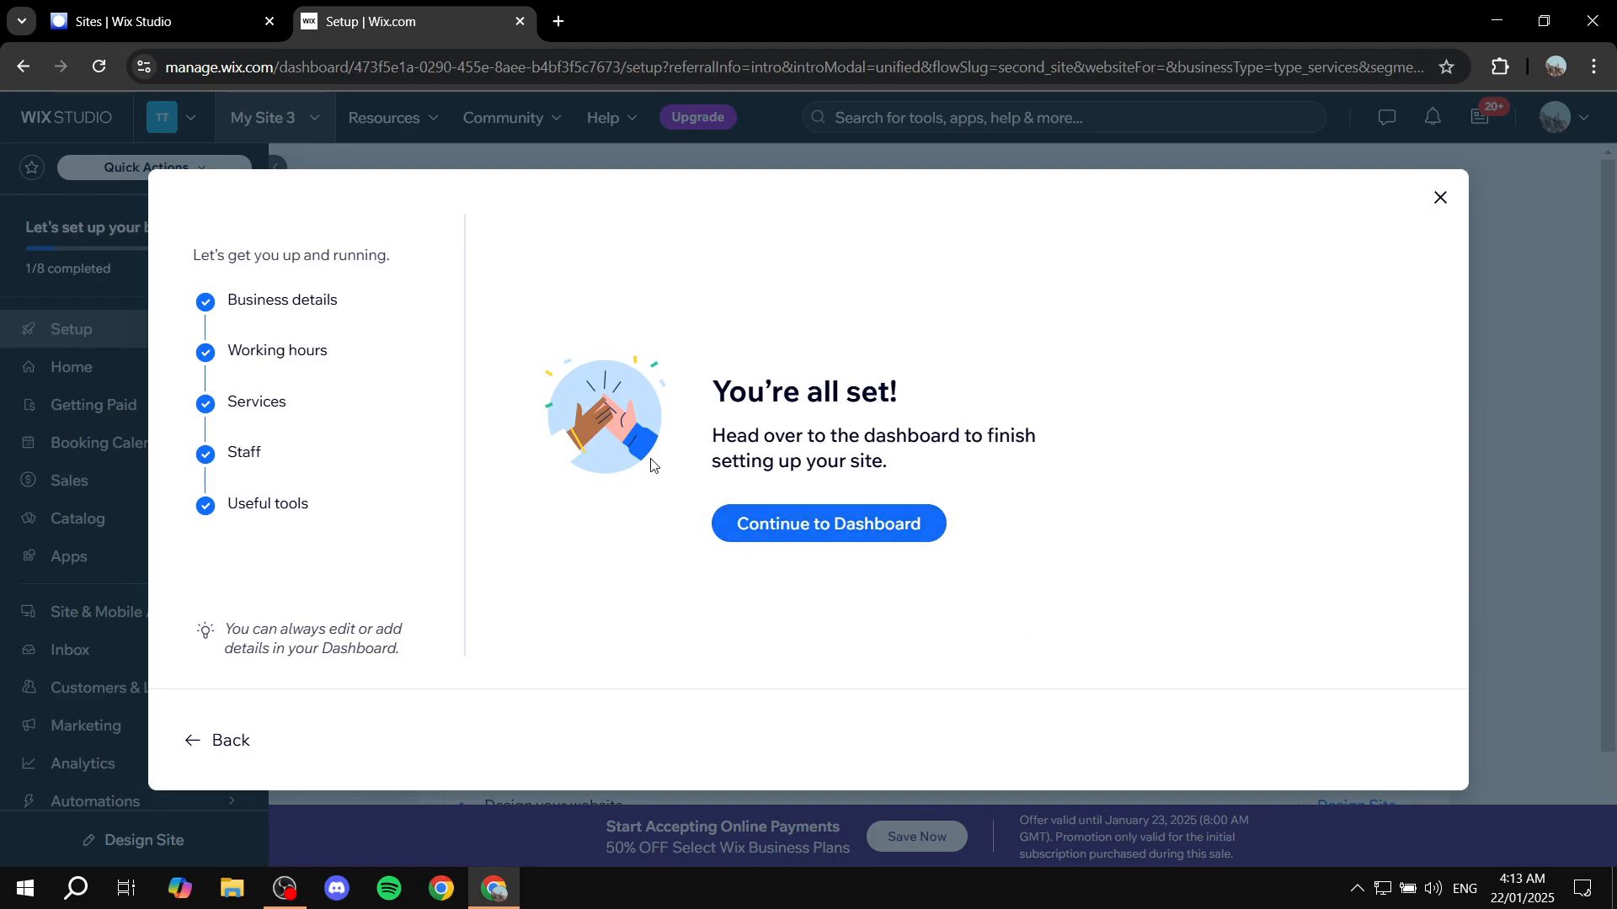
pyautogui.click(729, 510)
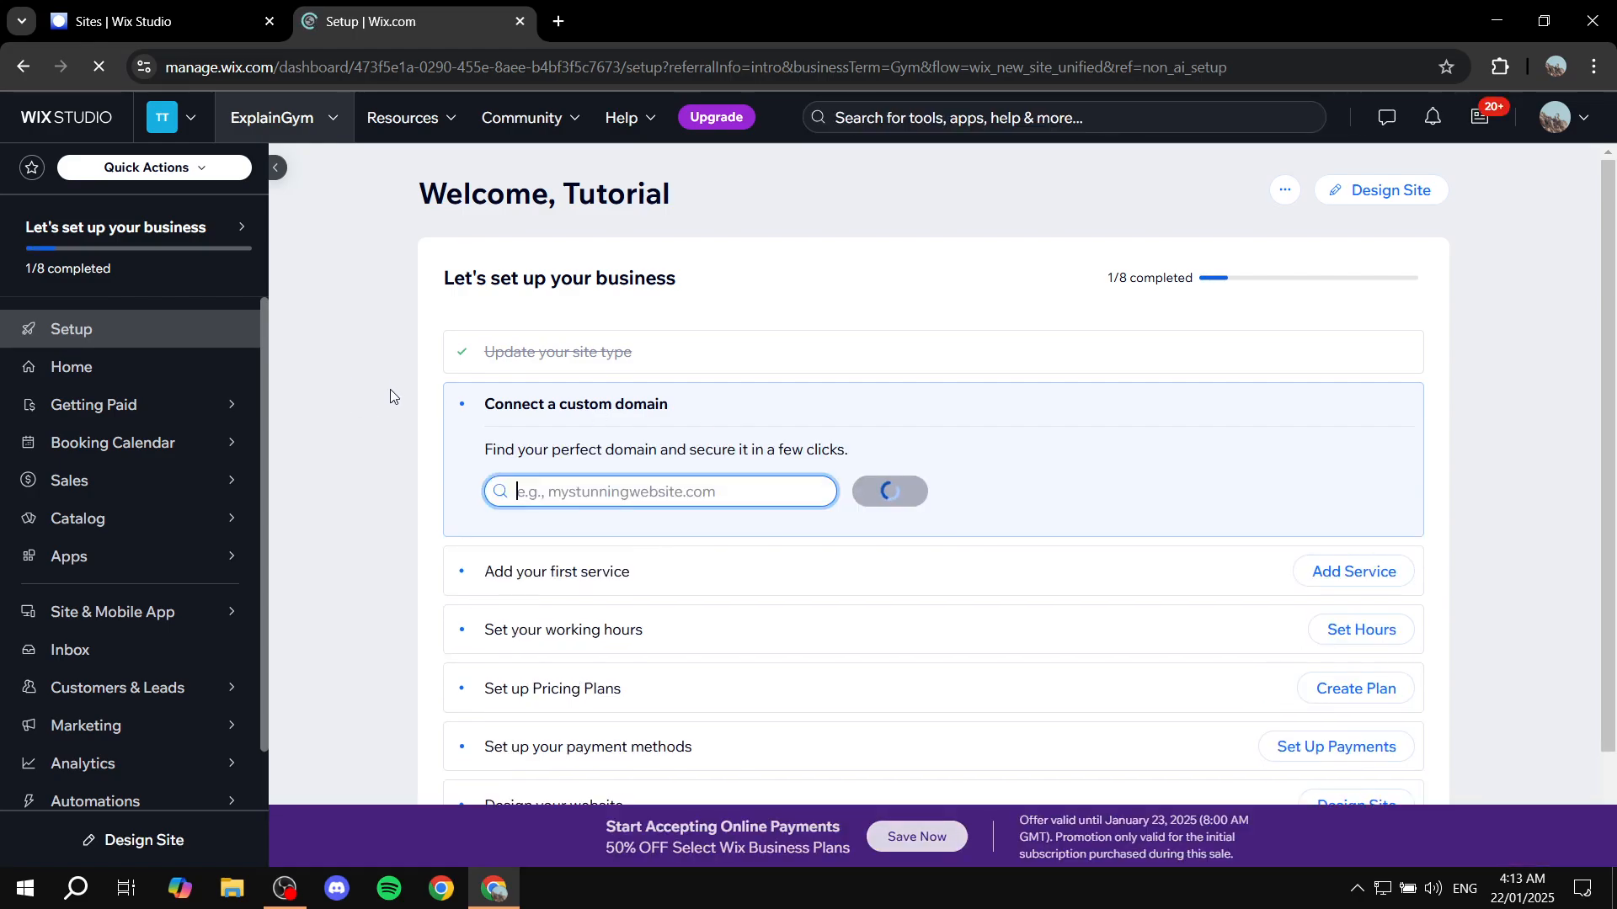
# Open the site's Home page and look over its analytics and activity feed sections
pyautogui.click(157, 373)
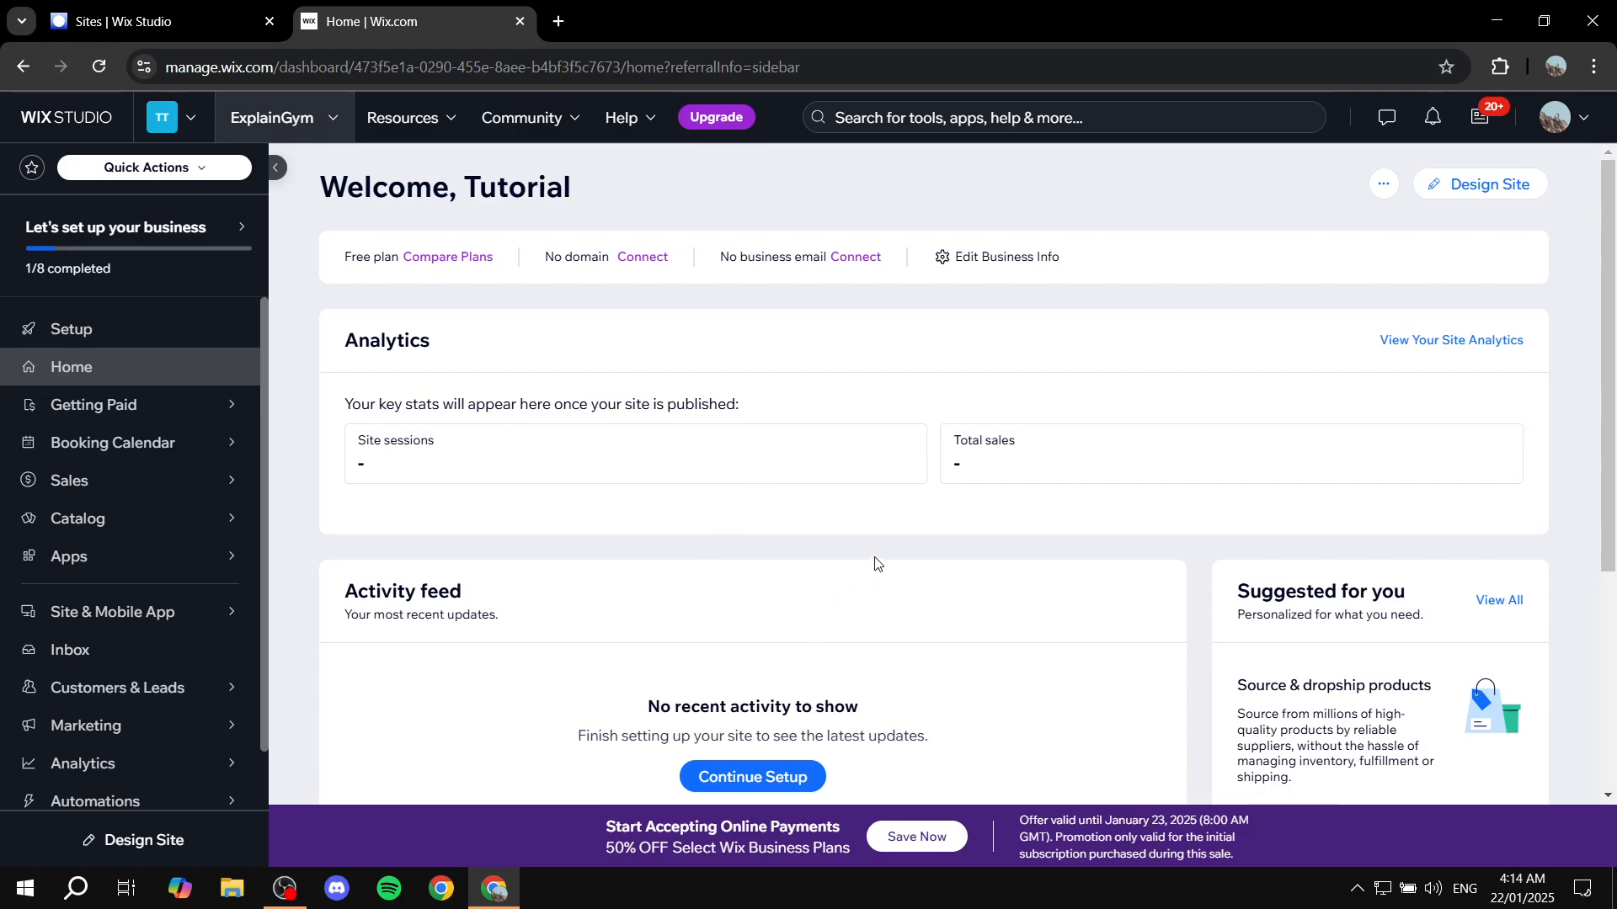
pyautogui.moveTo(341, 354); pyautogui.dragTo(536, 351)
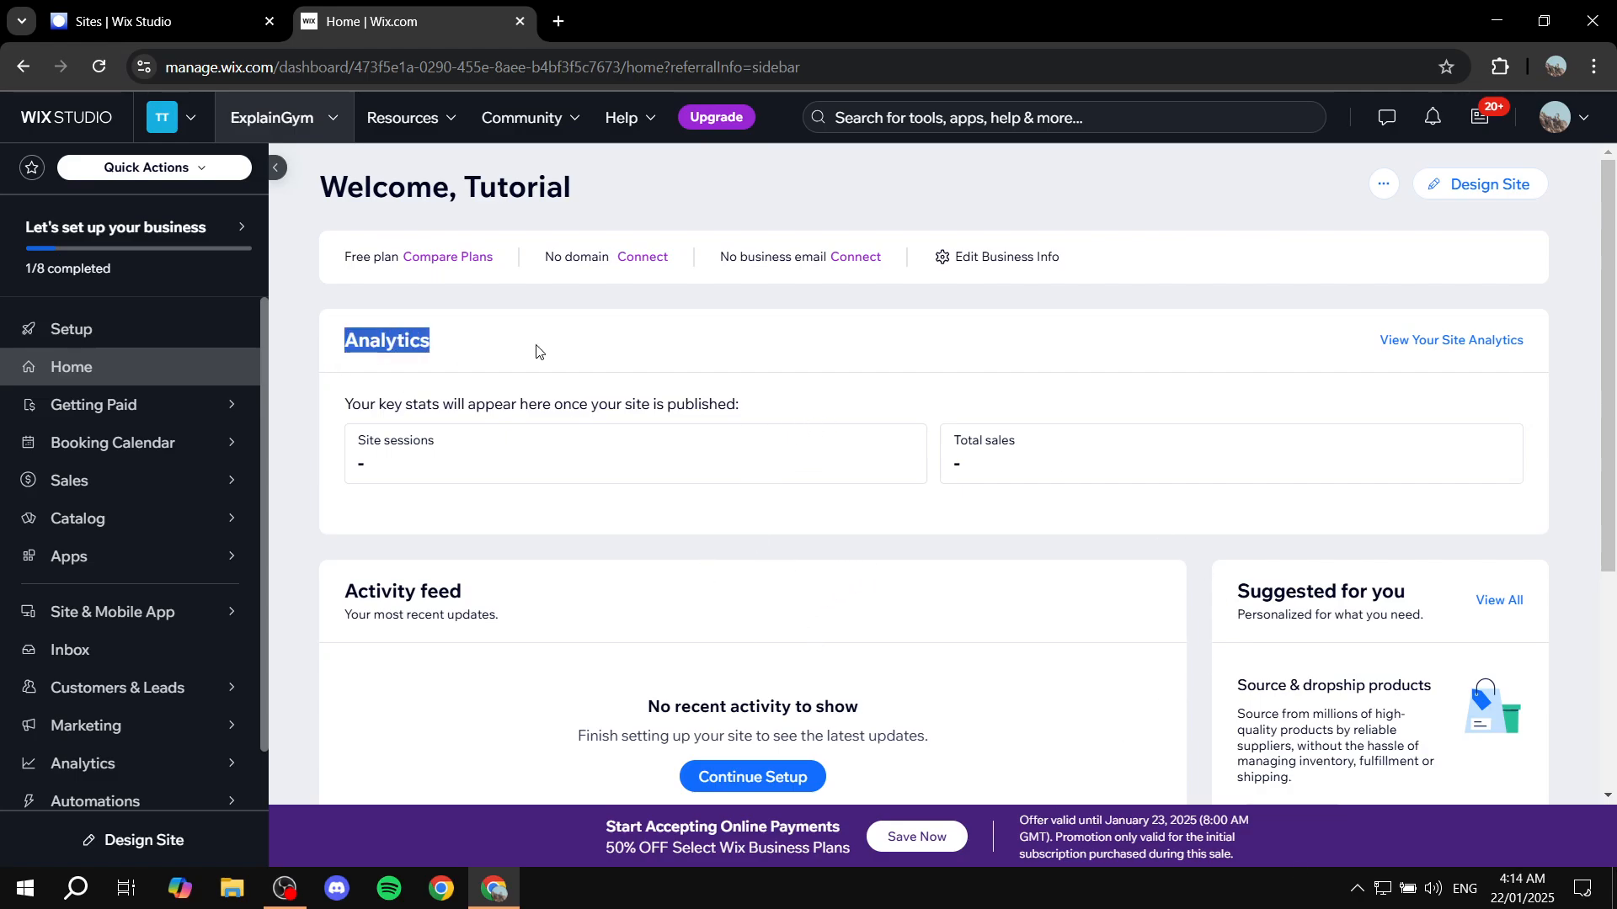
pyautogui.click(489, 383)
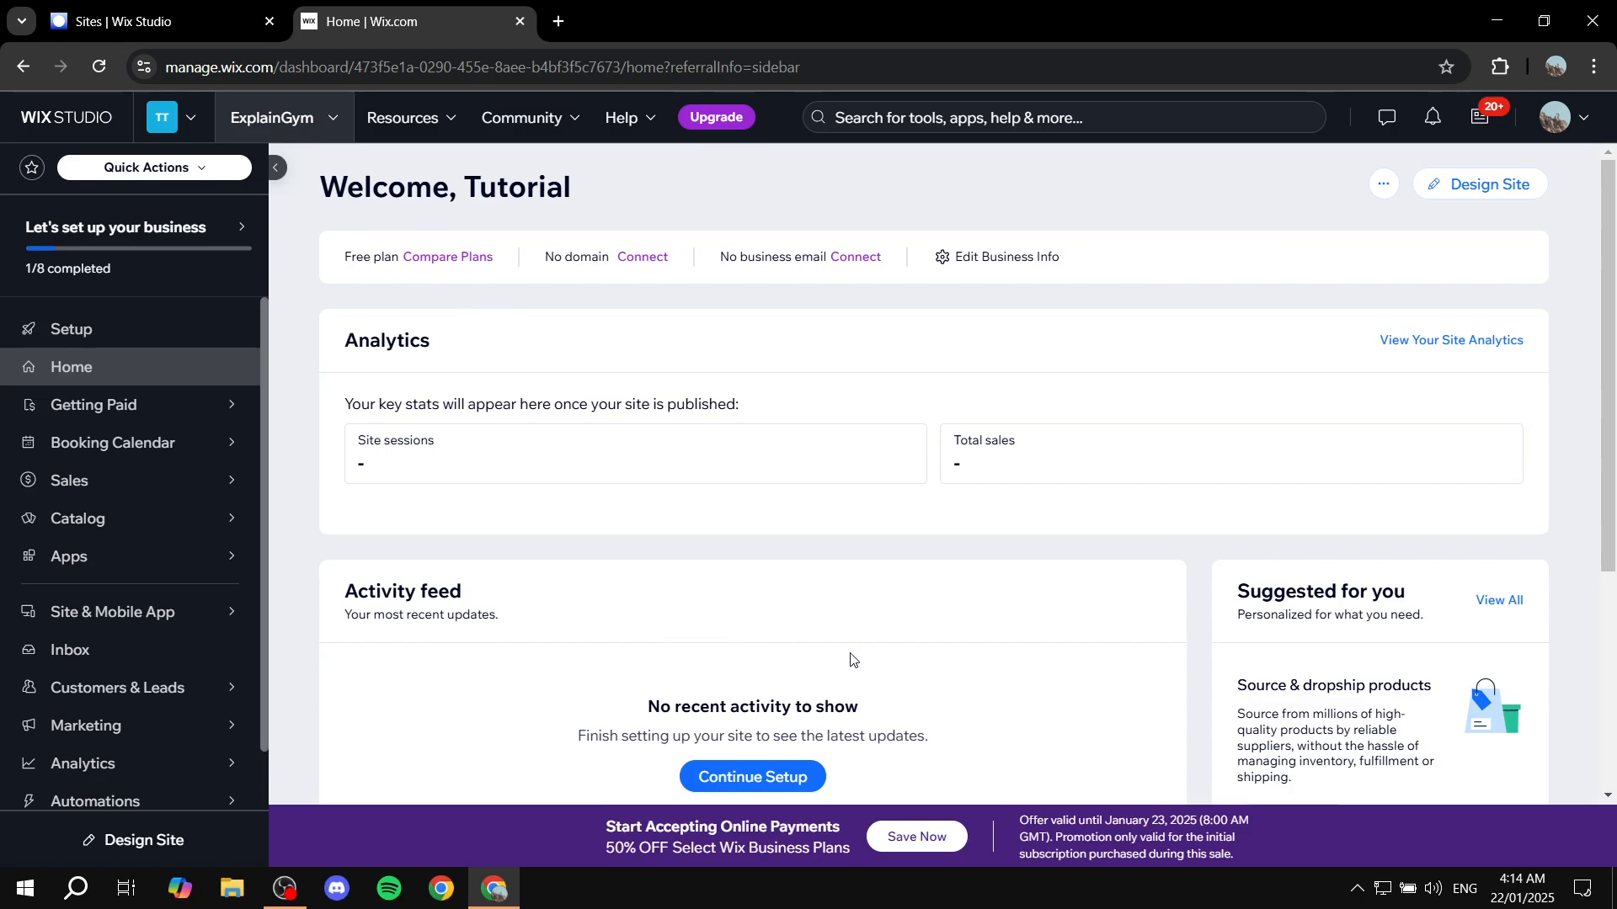
pyautogui.scroll(-3, 528, 647)
pyautogui.scroll(3, 757, 528)
# Examine the dashboard's management categories, from Getting Paid, Booking Calendar and Catalog through Apps, Marketing, Analytics and Automations
pyautogui.moveTo(218, 418)
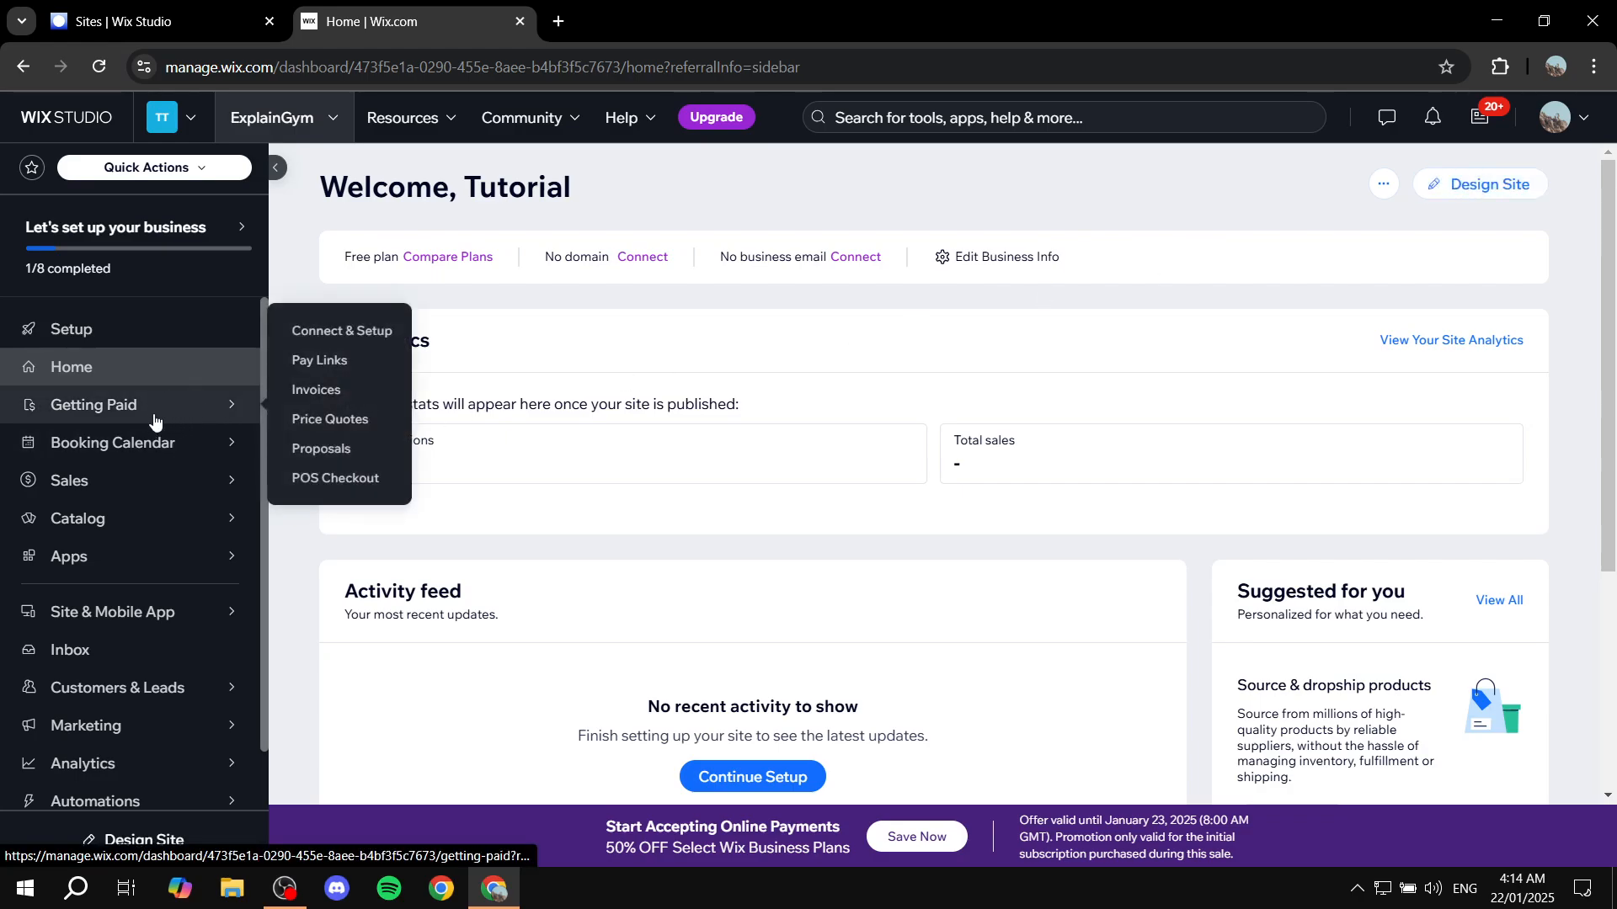
pyautogui.moveTo(140, 449)
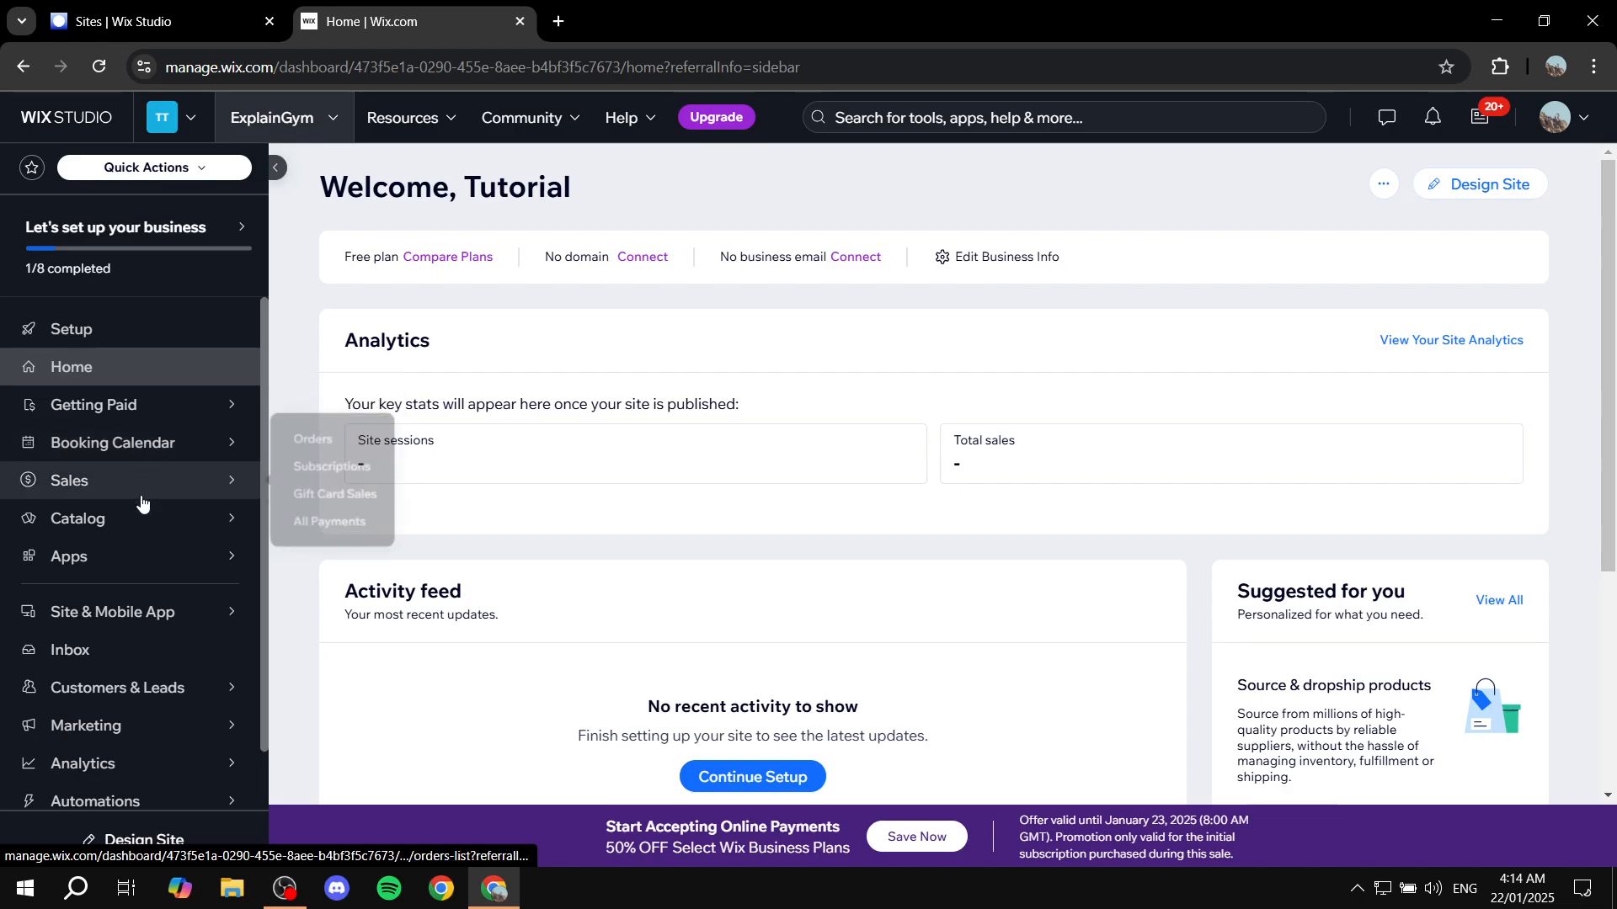
pyautogui.moveTo(139, 529)
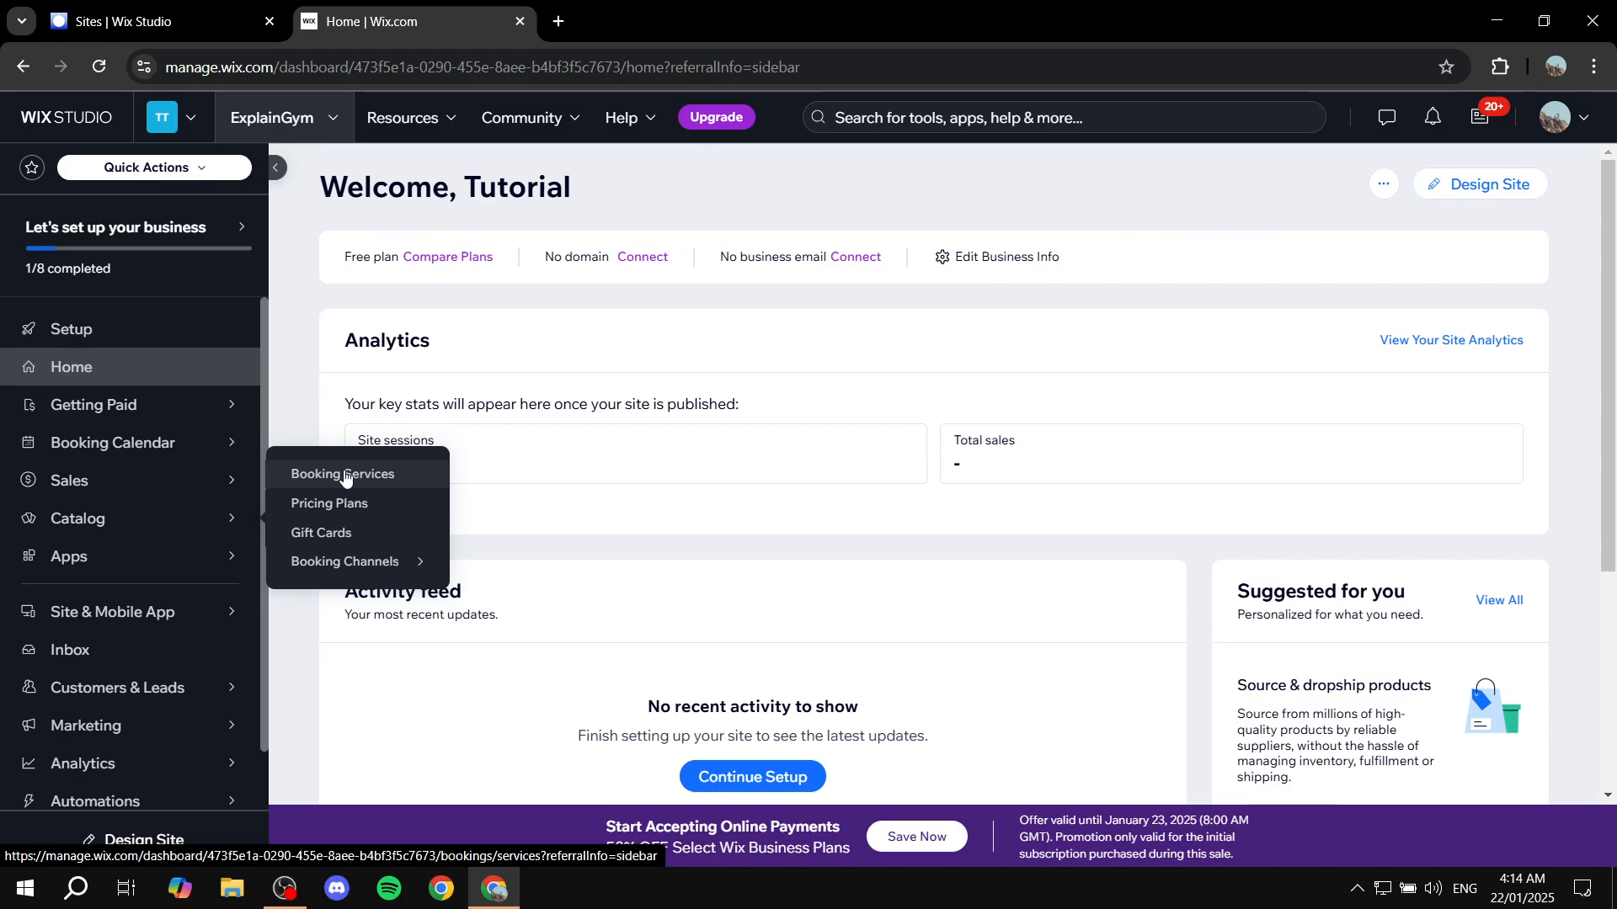
pyautogui.moveTo(212, 453)
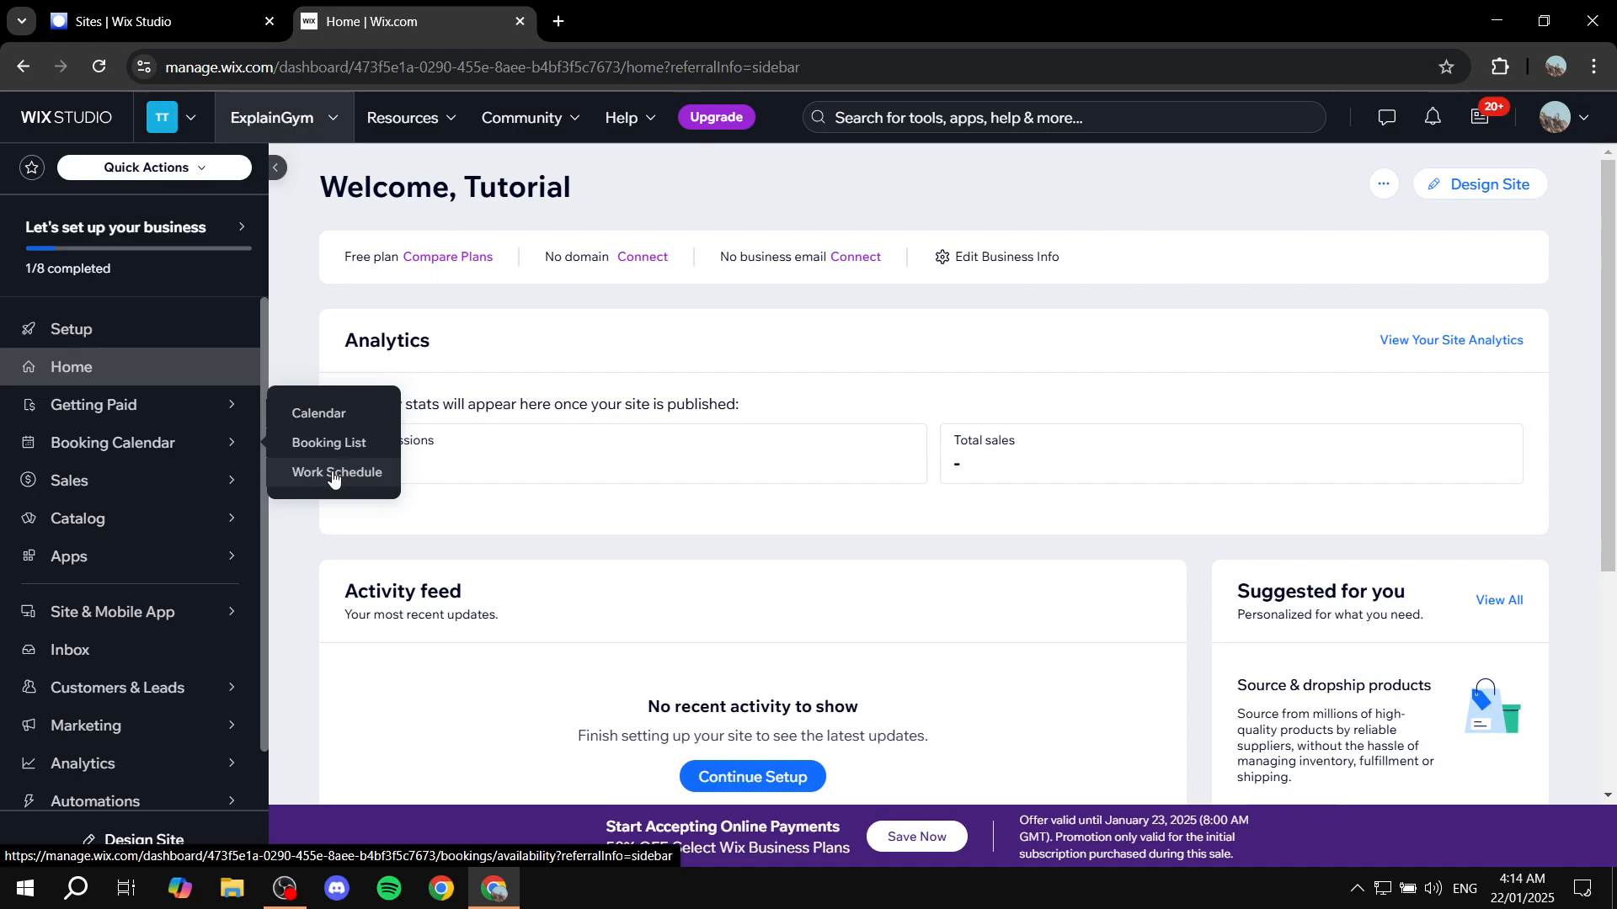
pyautogui.moveTo(93, 575)
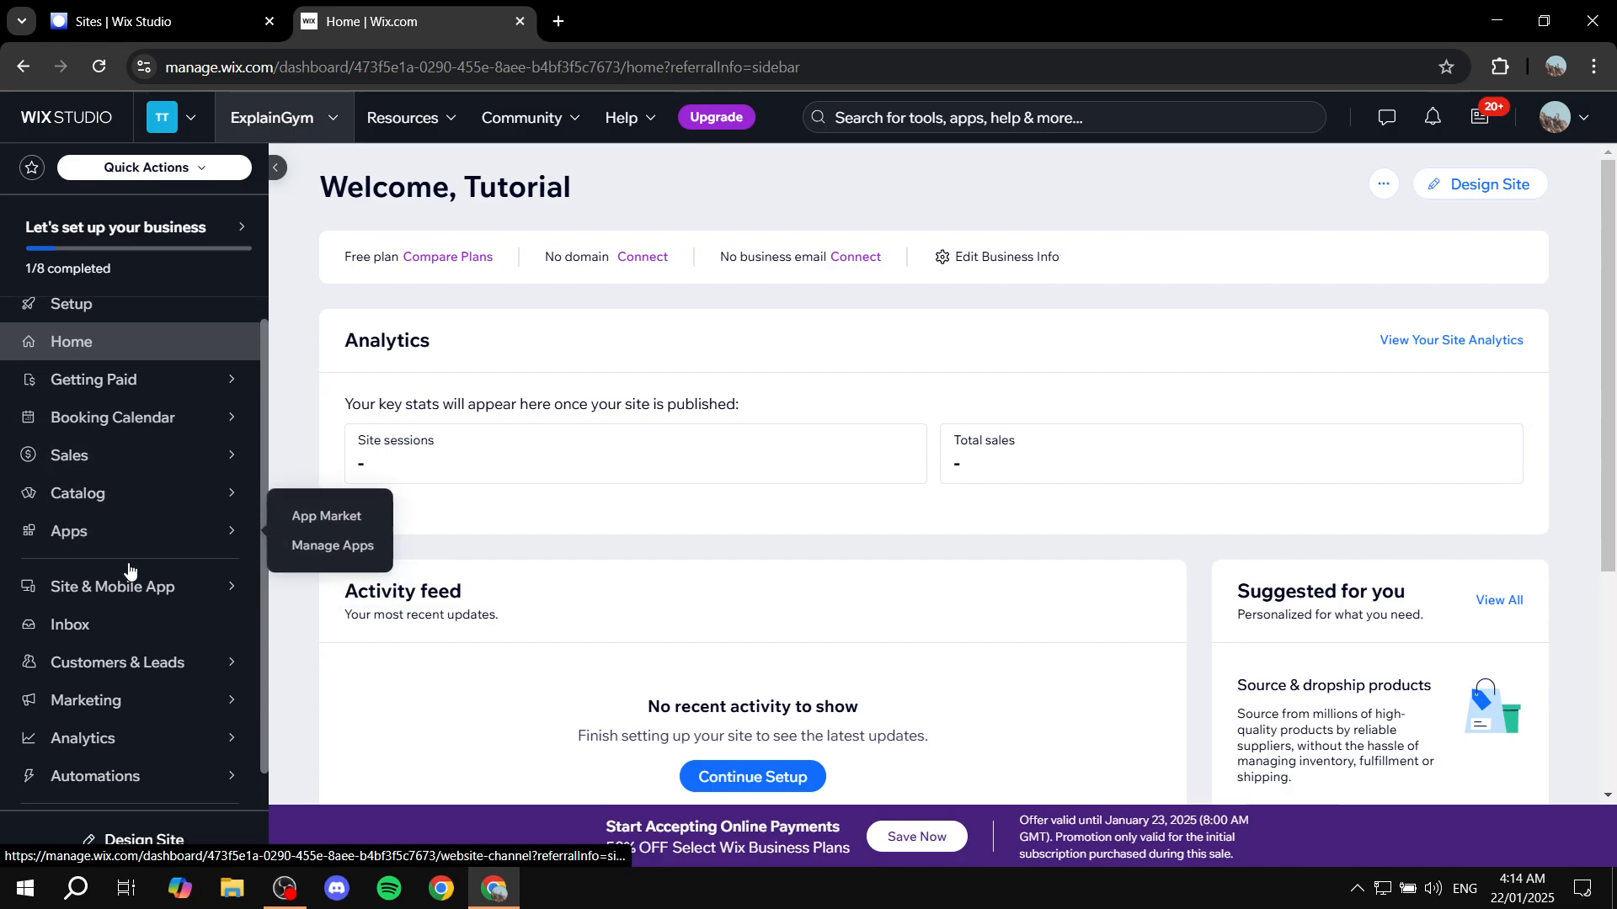
pyautogui.scroll(-1, 129, 555)
pyautogui.moveTo(128, 669)
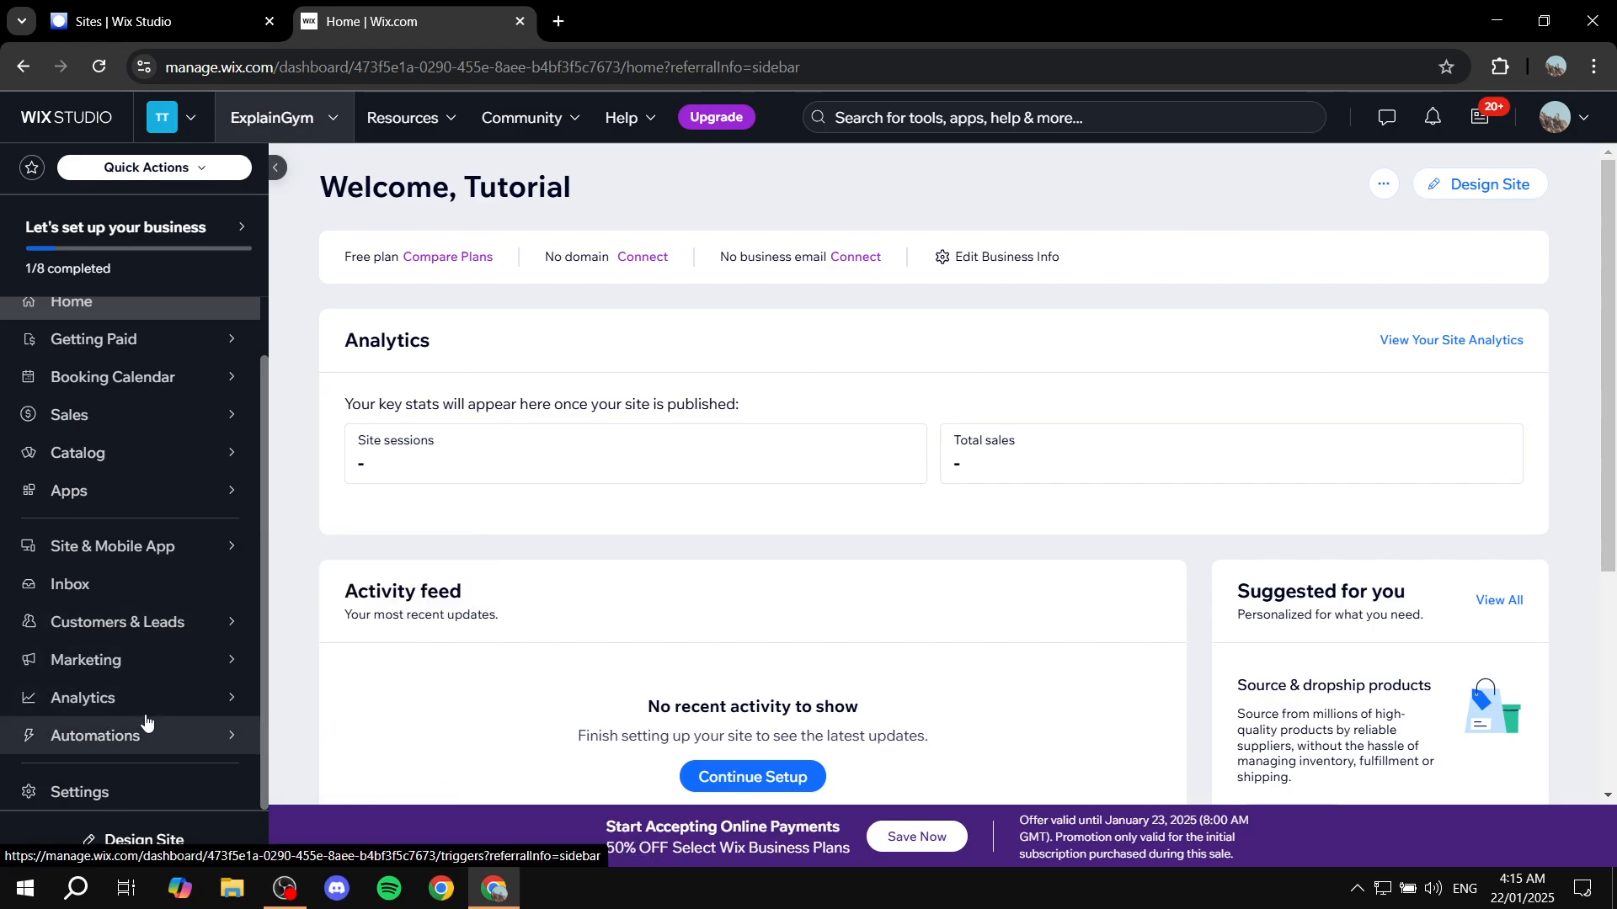
pyautogui.moveTo(151, 703)
pyautogui.moveTo(176, 746)
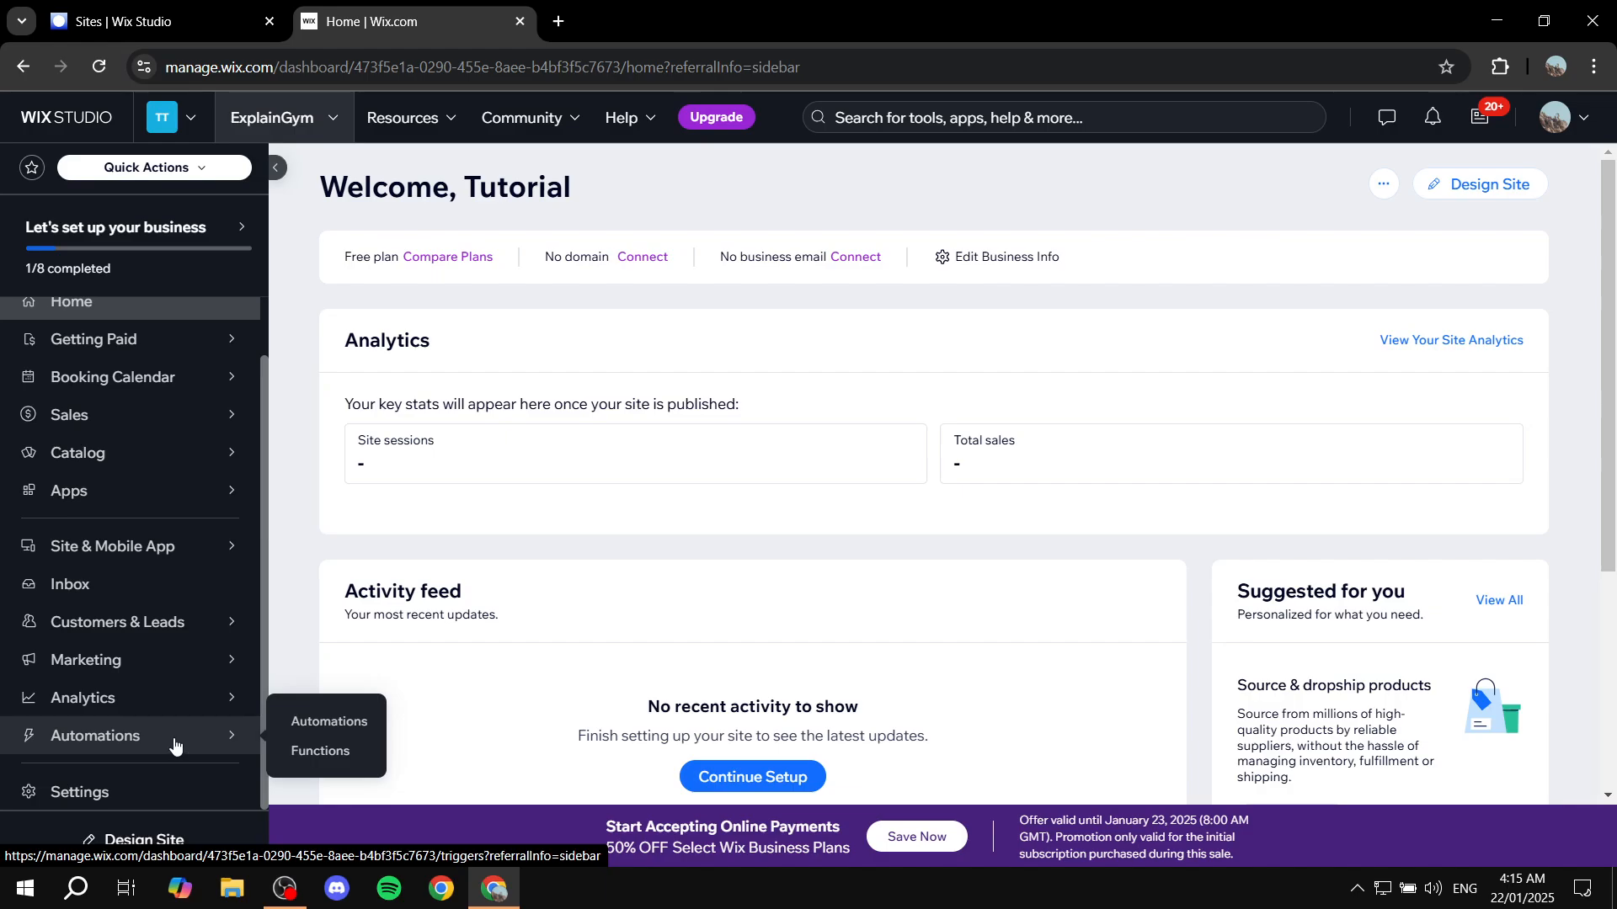
# Open the Accept payments settings, dismiss the location confirmation, and check the business location
pyautogui.click(118, 791)
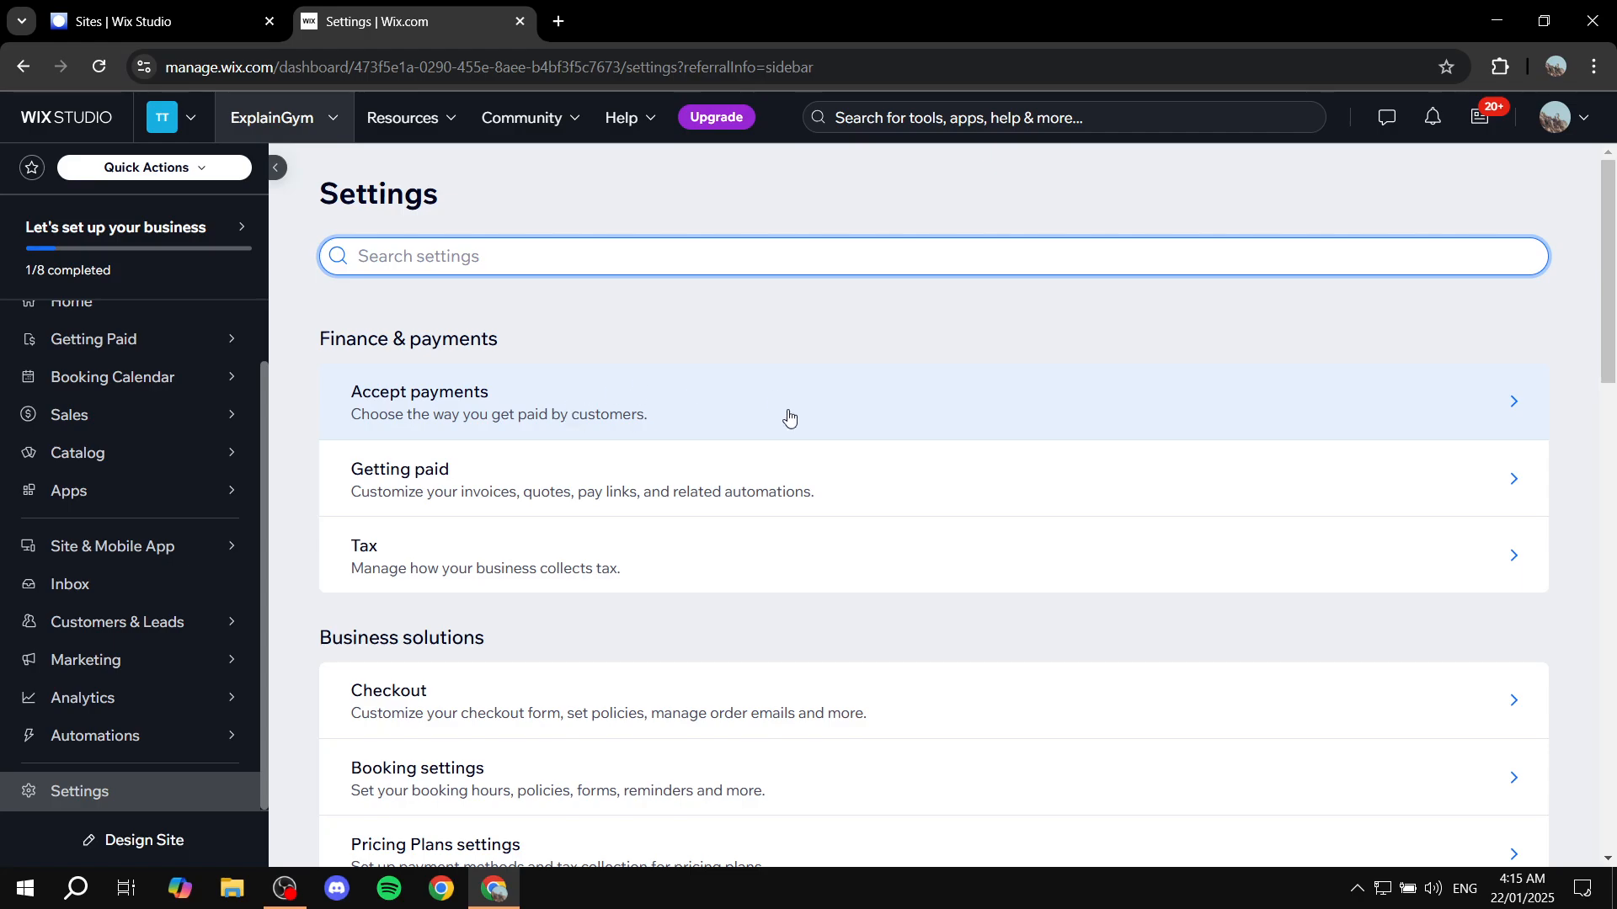
pyautogui.click(620, 420)
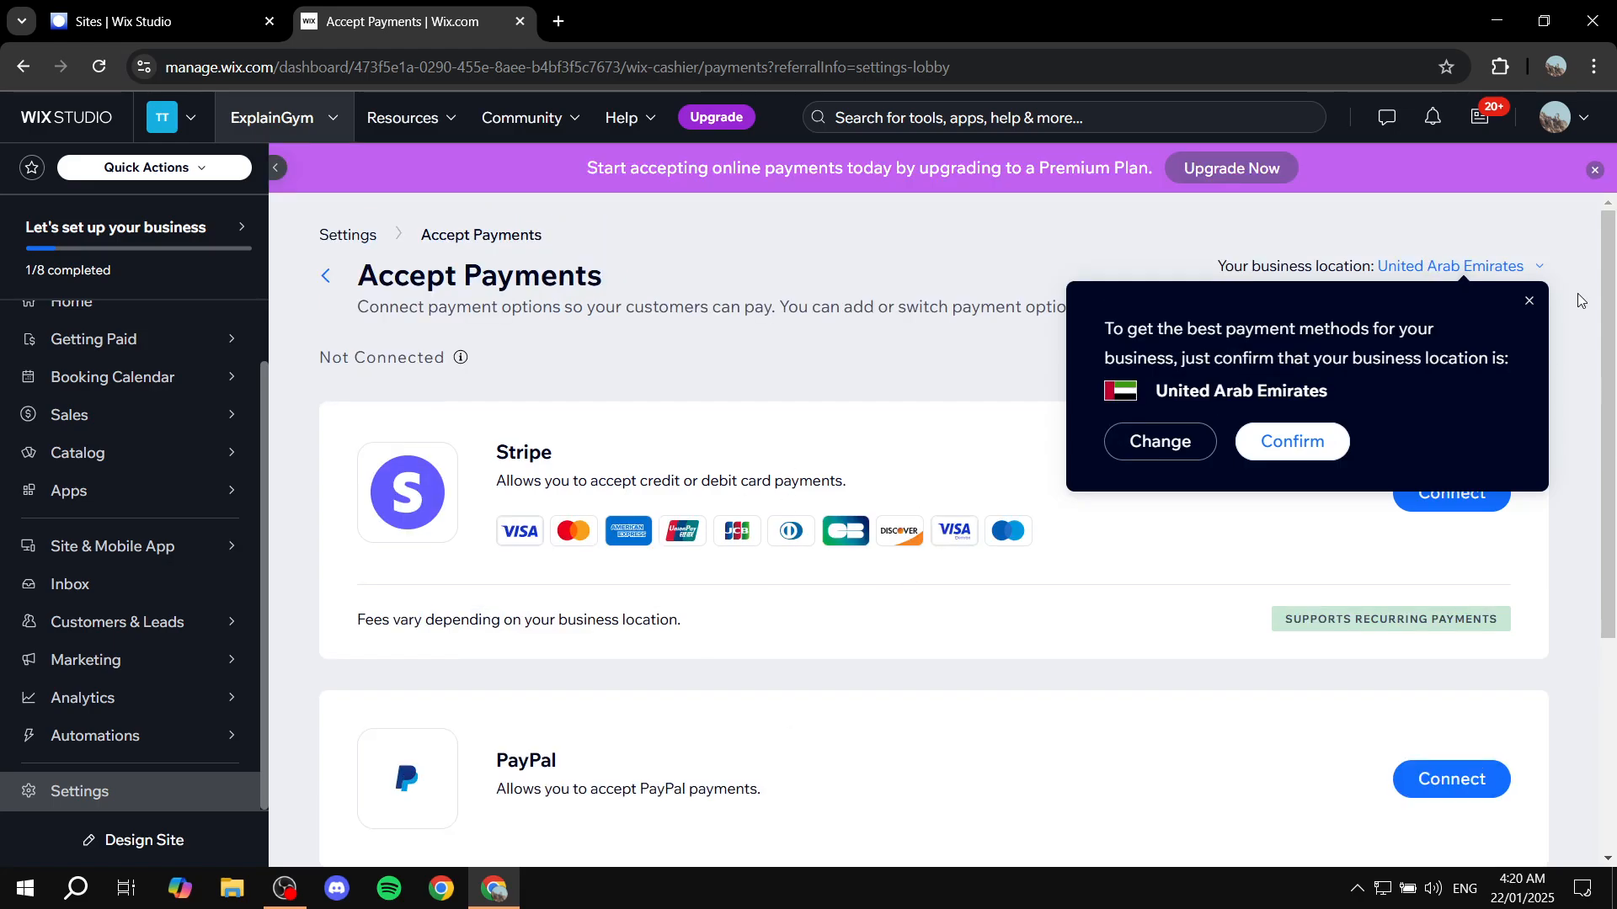
pyautogui.click(1528, 305)
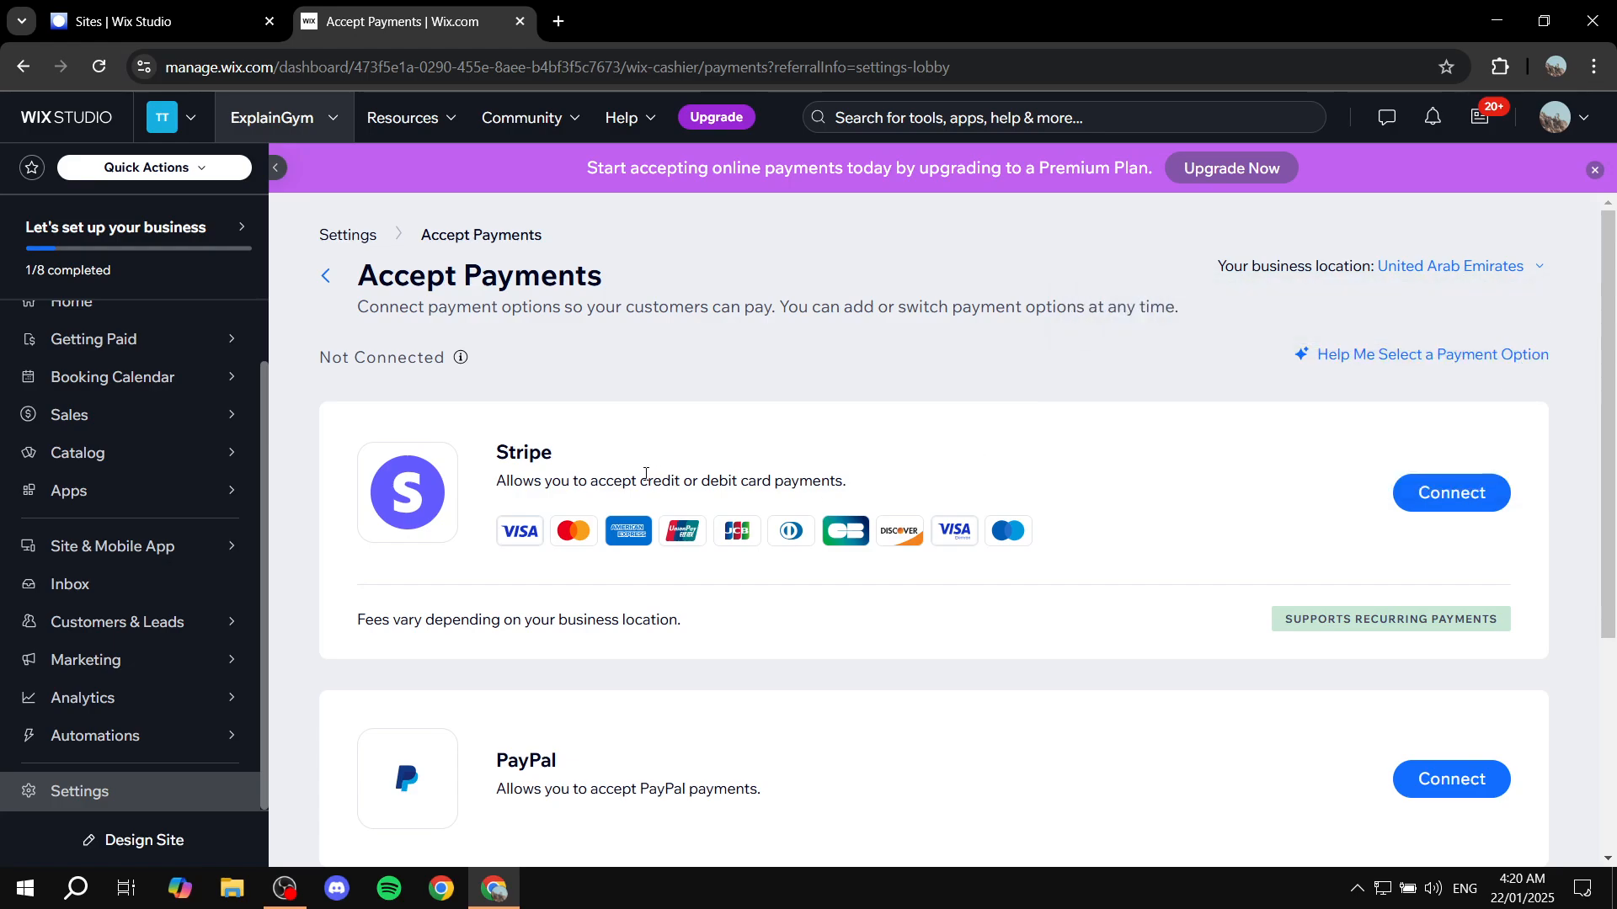
pyautogui.scroll(-1, 645, 474)
pyautogui.moveTo(1216, 220); pyautogui.dragTo(1418, 240)
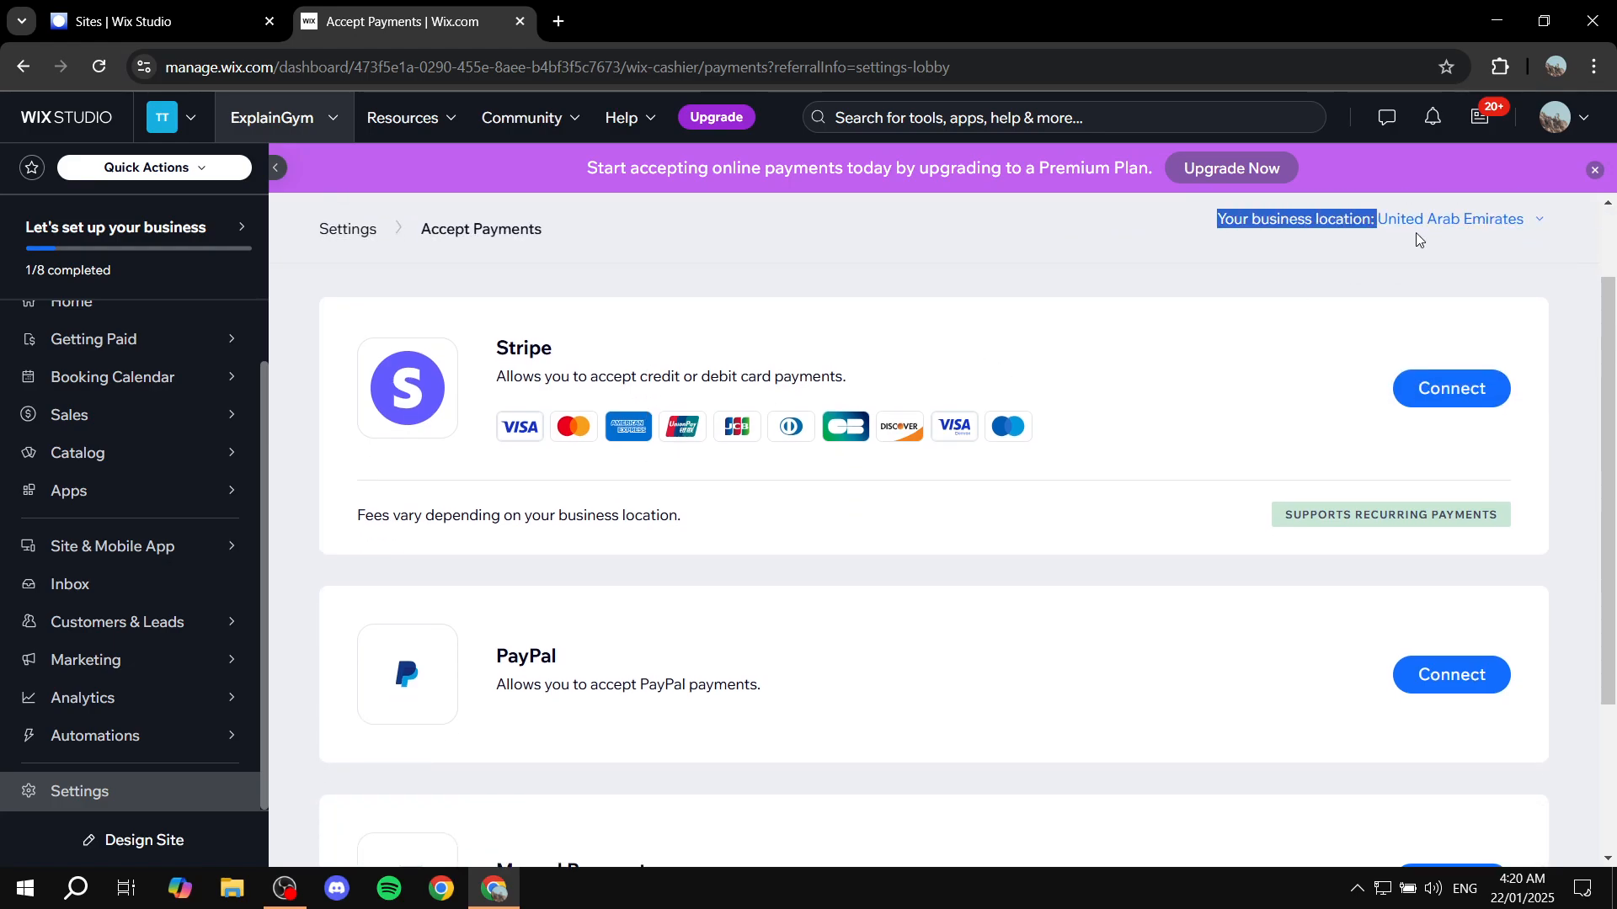
pyautogui.click(1372, 272)
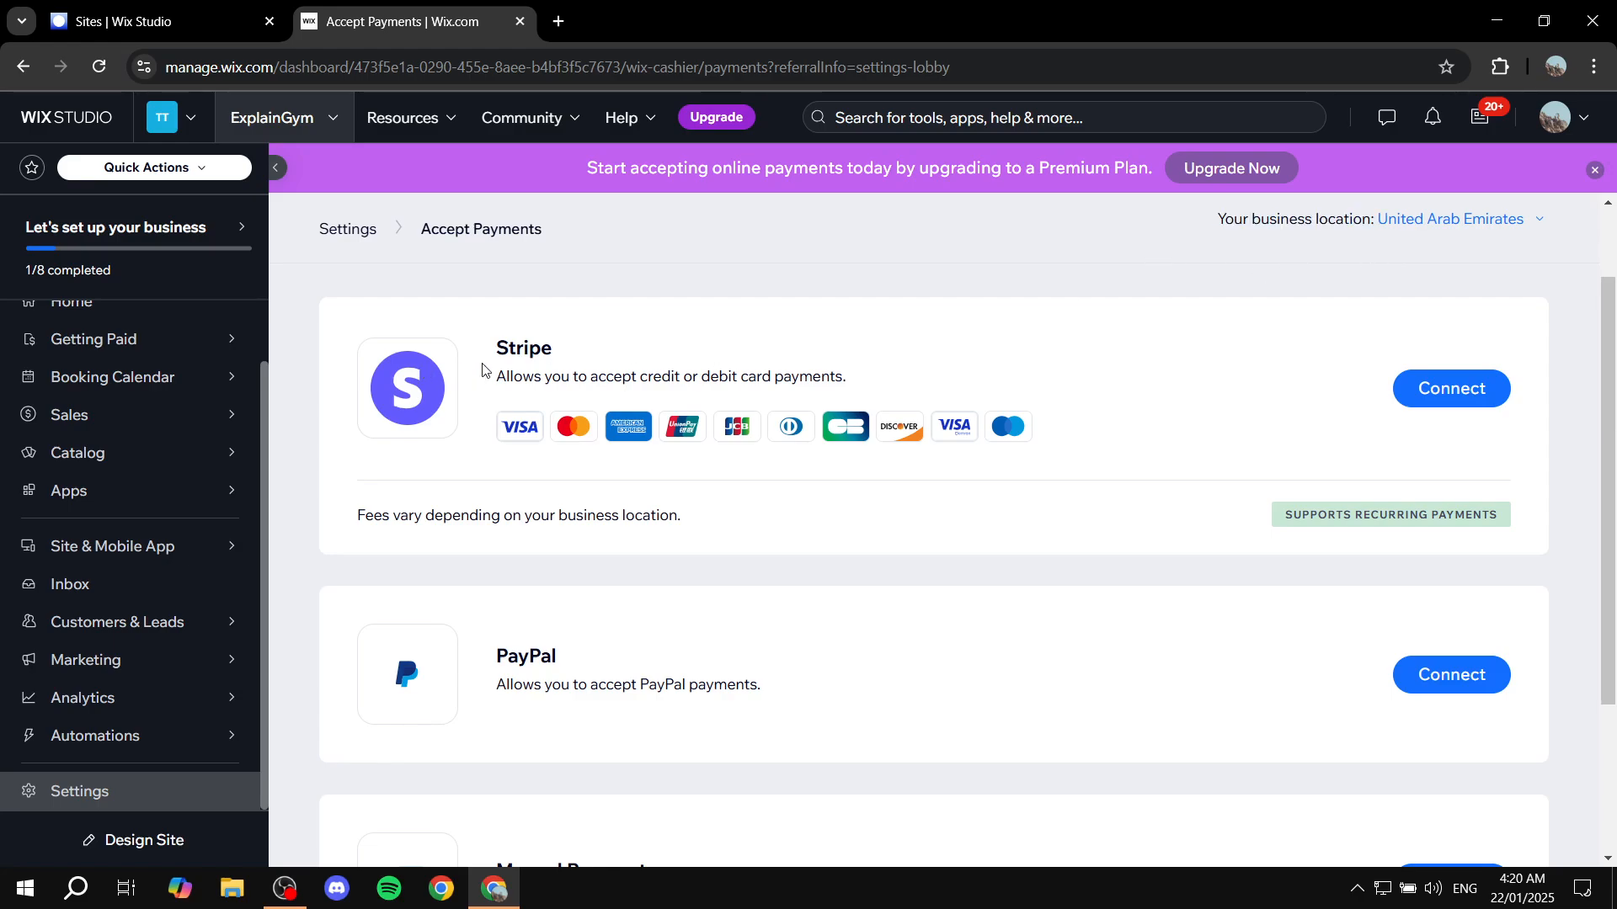
# Review the Stripe, PayPal and Manual Payments options for accepting customer payments
pyautogui.doubleClick(539, 348)
pyautogui.click(755, 356)
pyautogui.moveTo(623, 376); pyautogui.dragTo(949, 384)
pyautogui.click(949, 384)
pyautogui.scroll(-1, 935, 362)
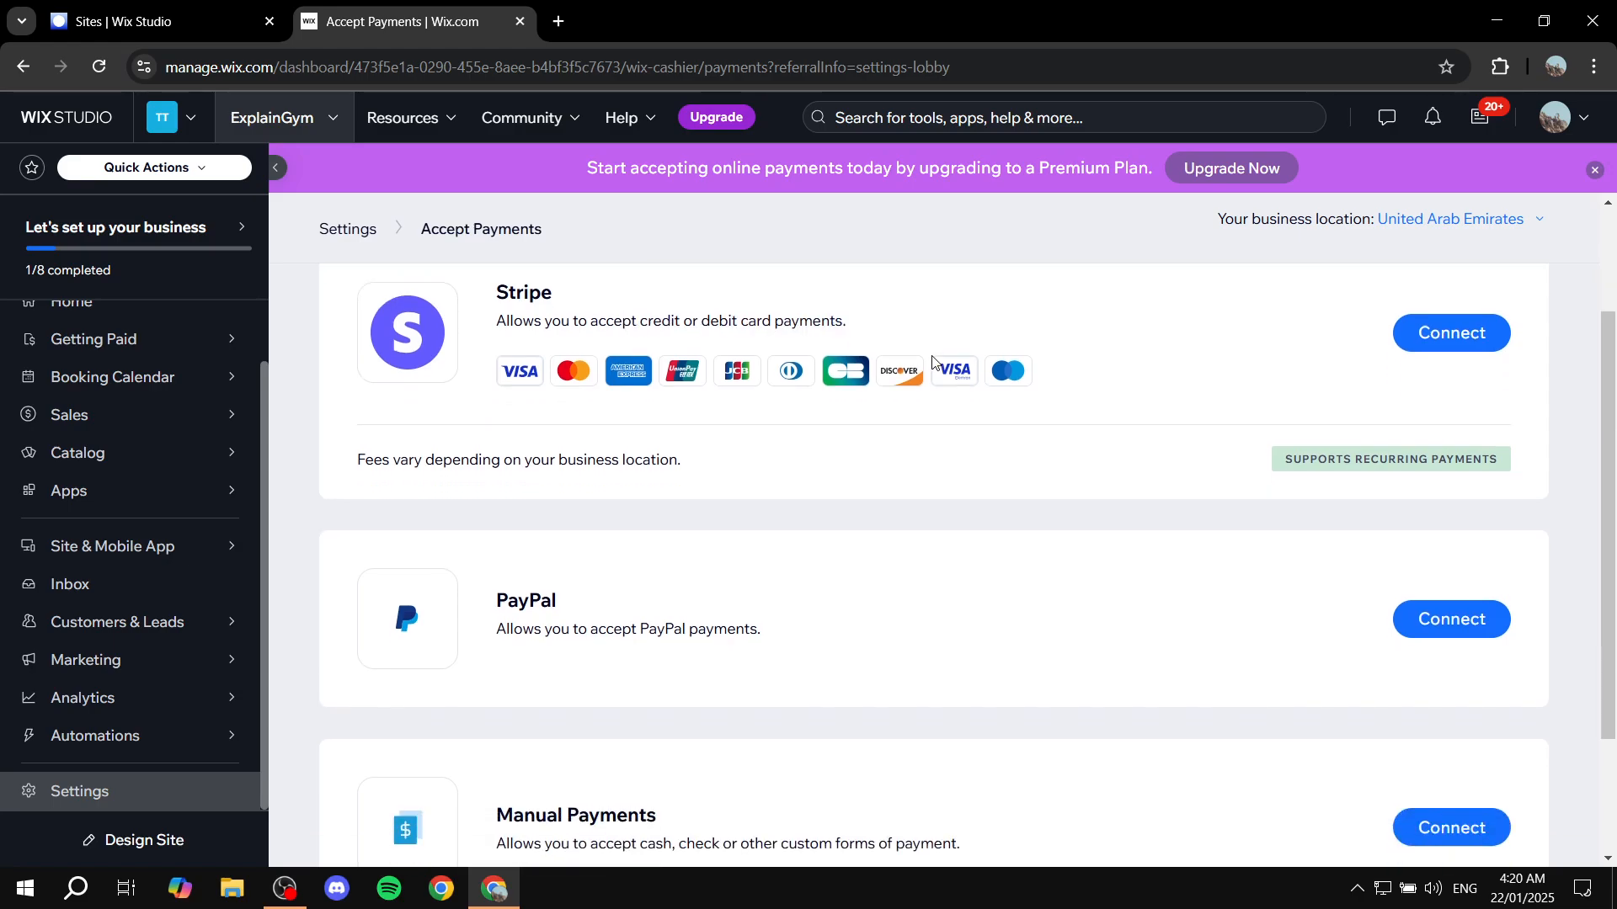
pyautogui.moveTo(480, 552); pyautogui.dragTo(667, 544)
pyautogui.click(668, 545)
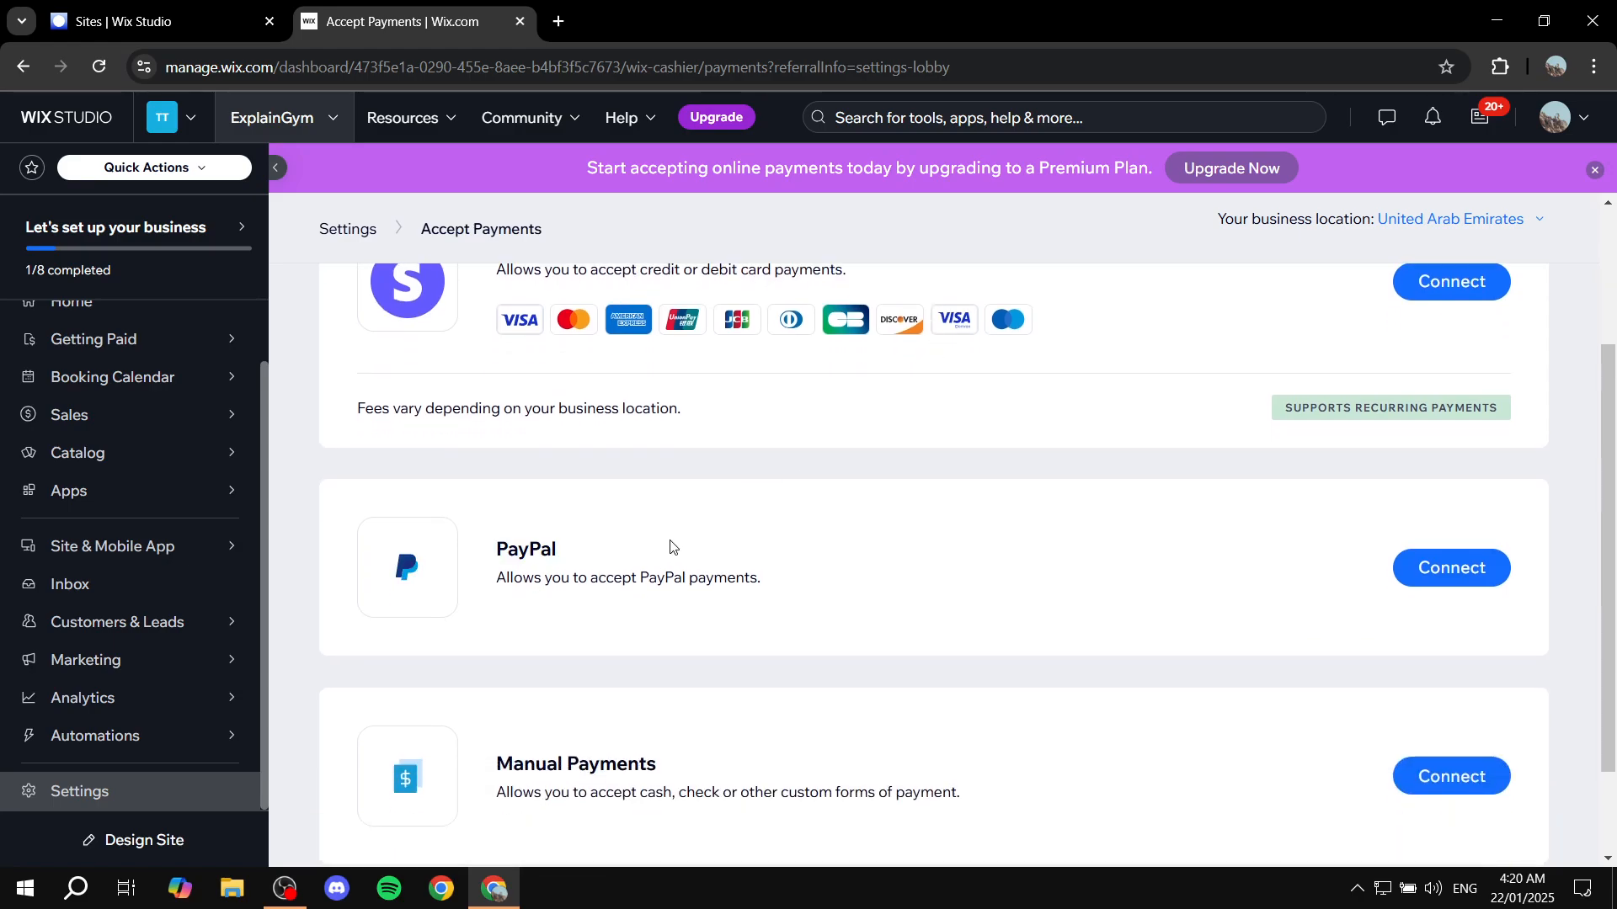
pyautogui.scroll(-1, 682, 640)
# View the additional payment options and return to the main Settings page
pyautogui.click(459, 807)
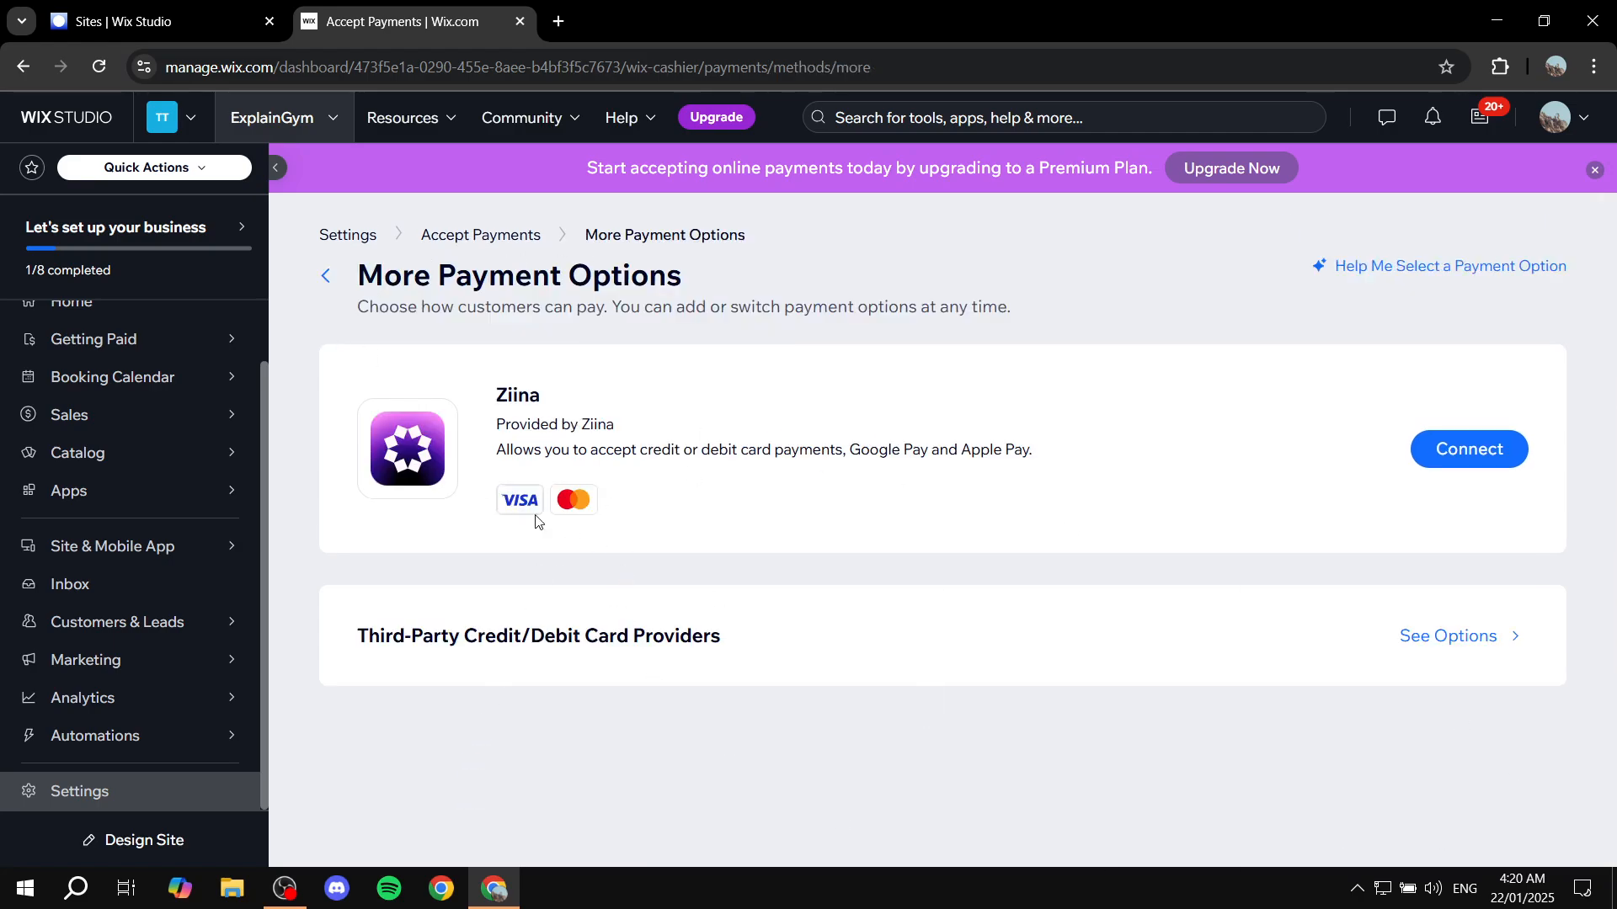
pyautogui.click(325, 275)
pyautogui.click(325, 275)
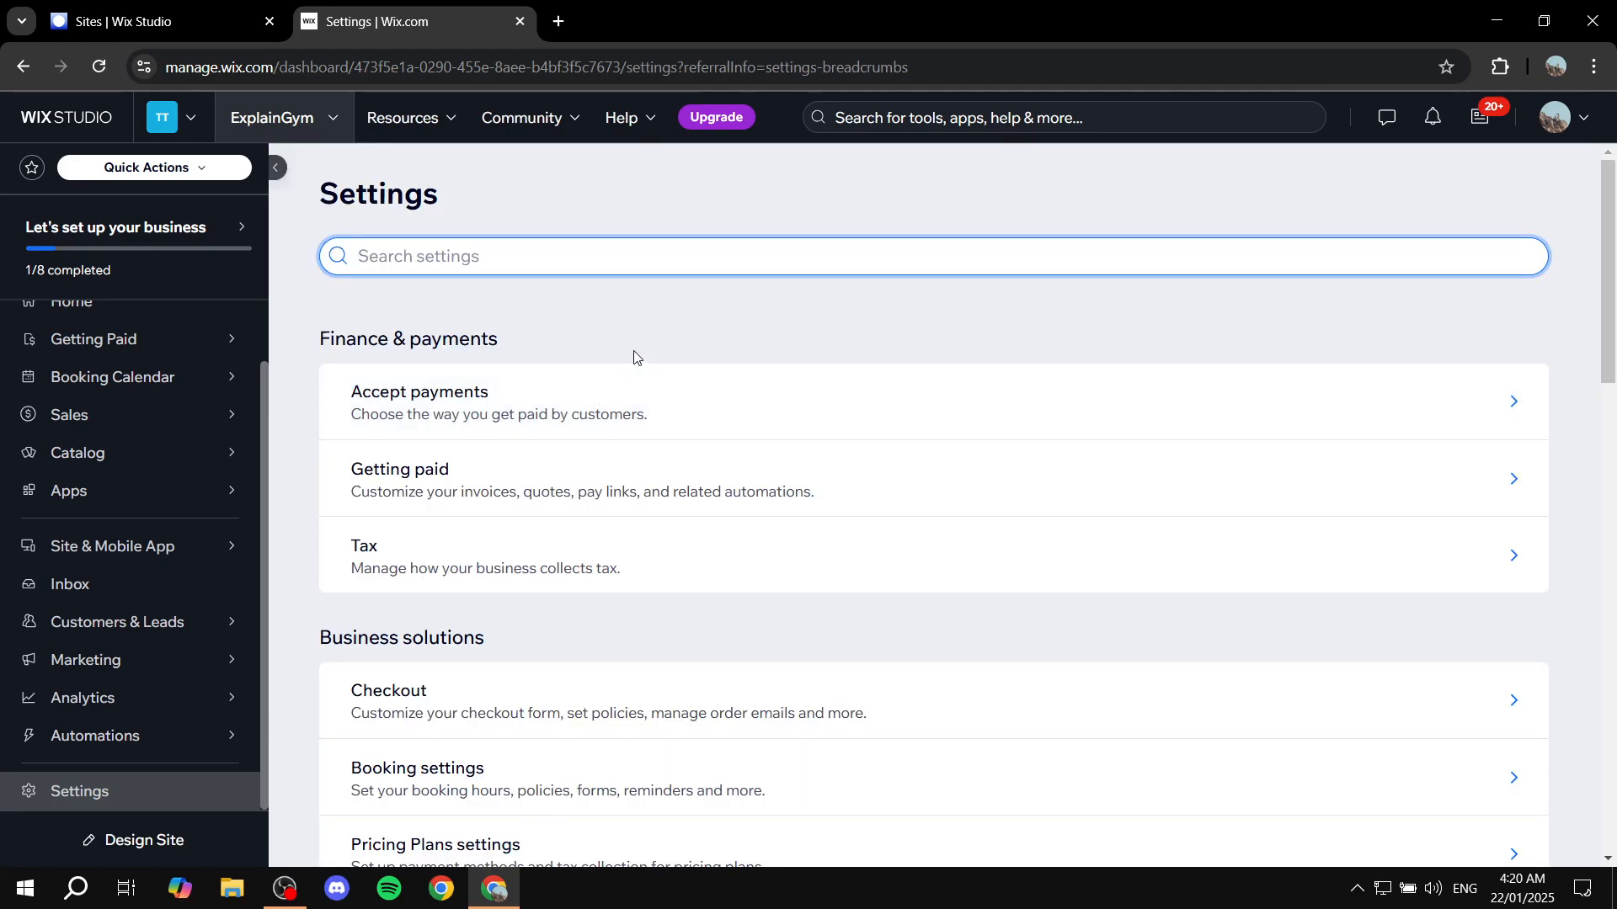
# Look through the settings for finance and payments, business solutions, and site, domain and SEO
pyautogui.scroll(-3, 623, 480)
pyautogui.scroll(3, 539, 507)
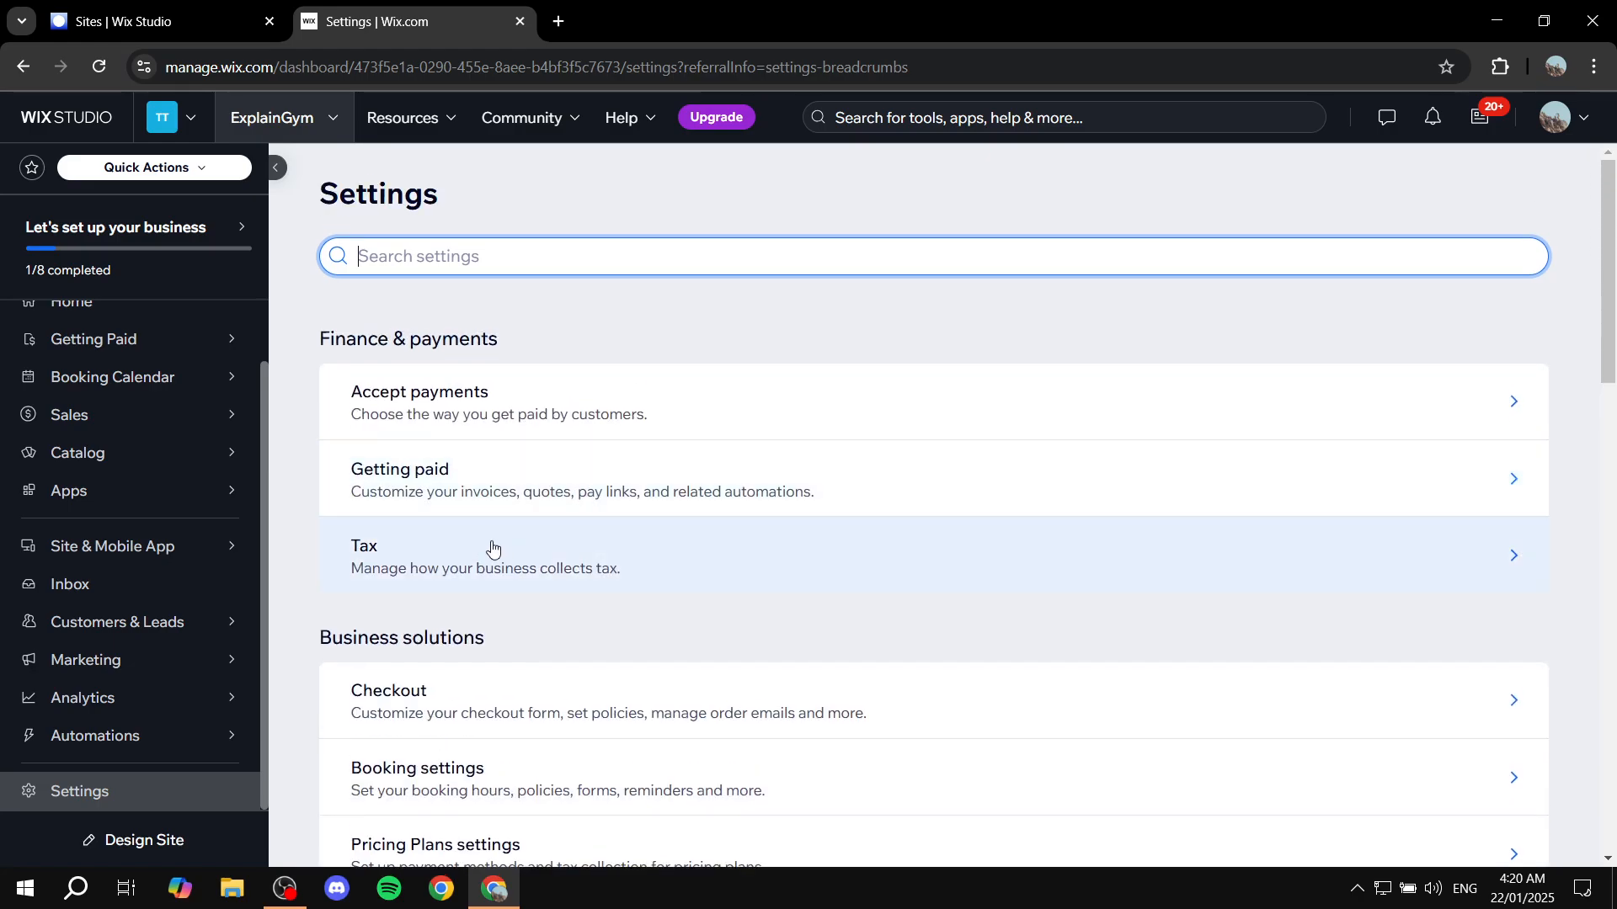
pyautogui.scroll(-2, 452, 495)
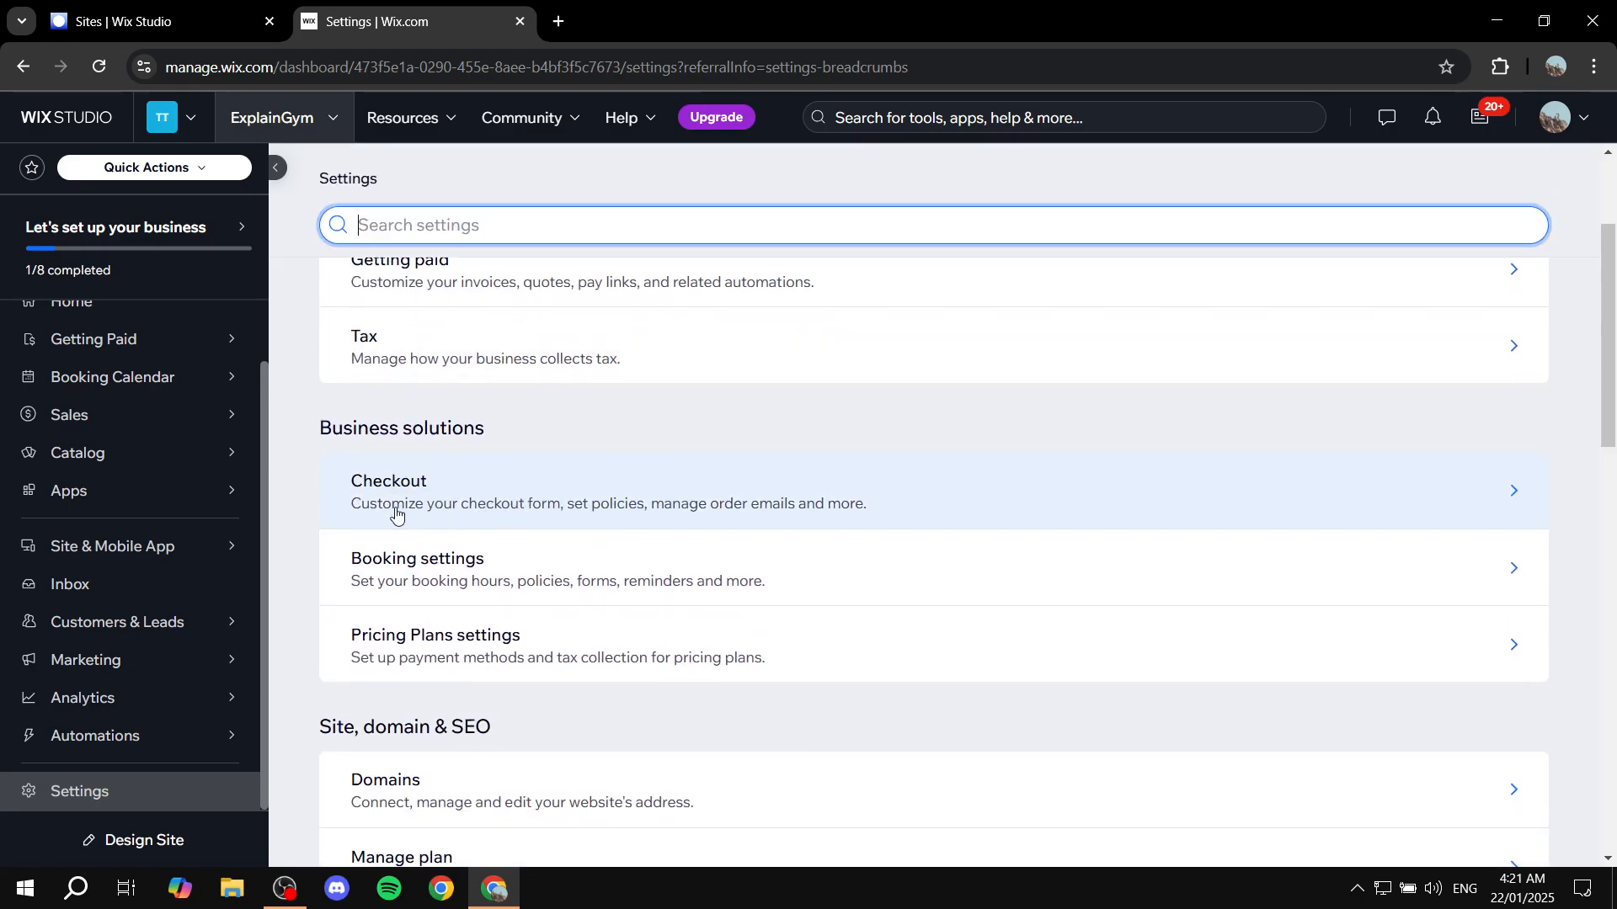
pyautogui.scroll(-4, 396, 514)
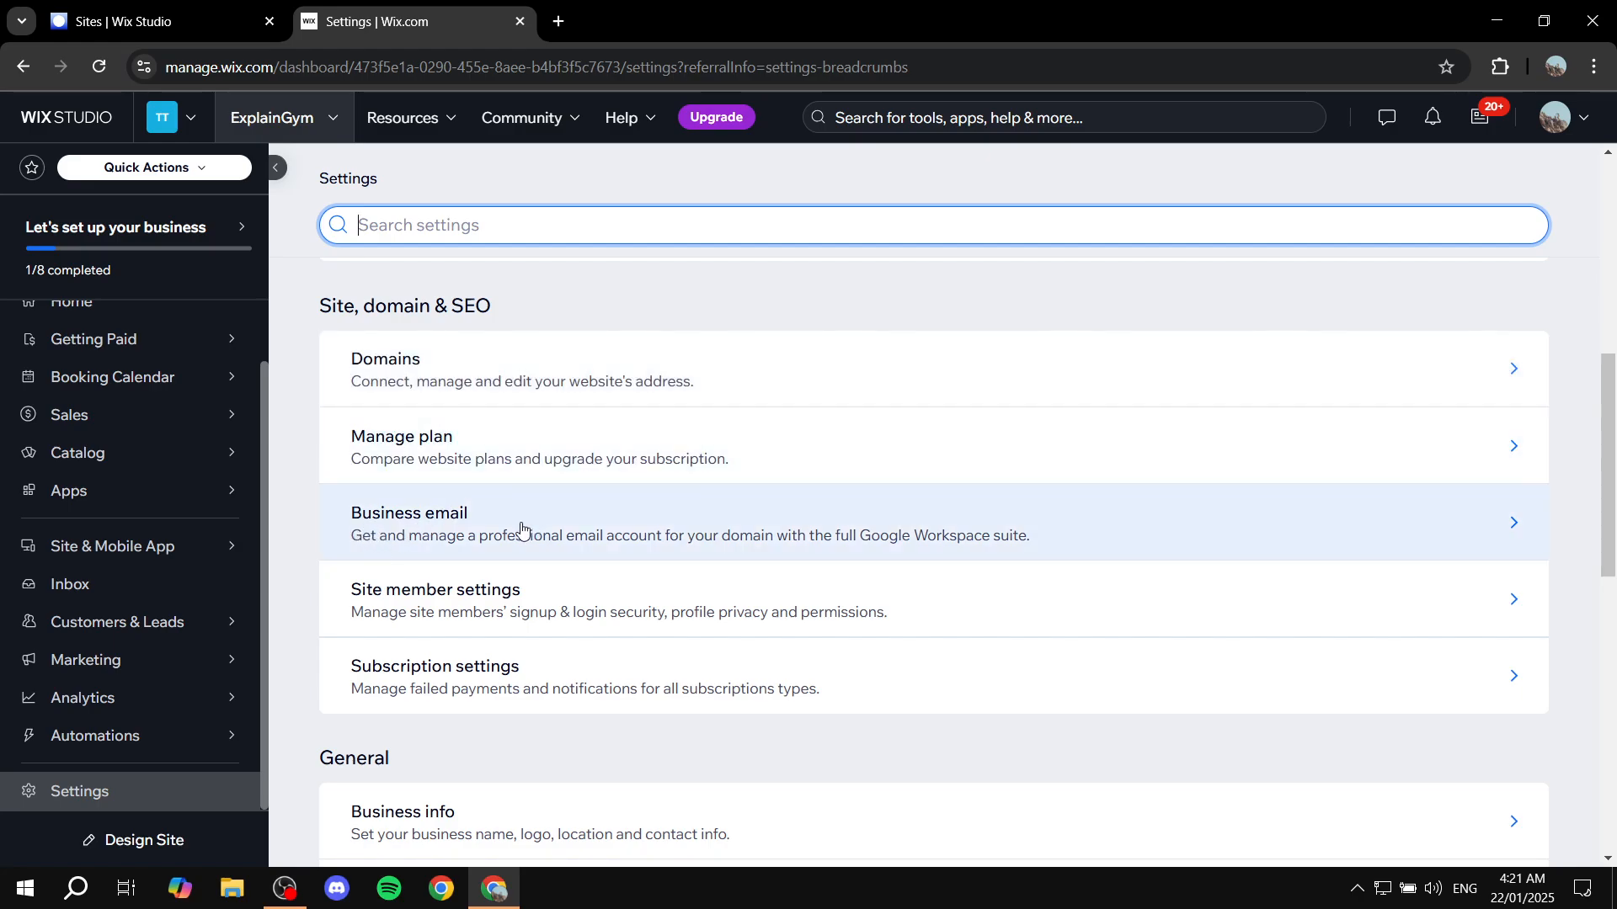
pyautogui.scroll(-1, 521, 528)
pyautogui.scroll(-1, 581, 642)
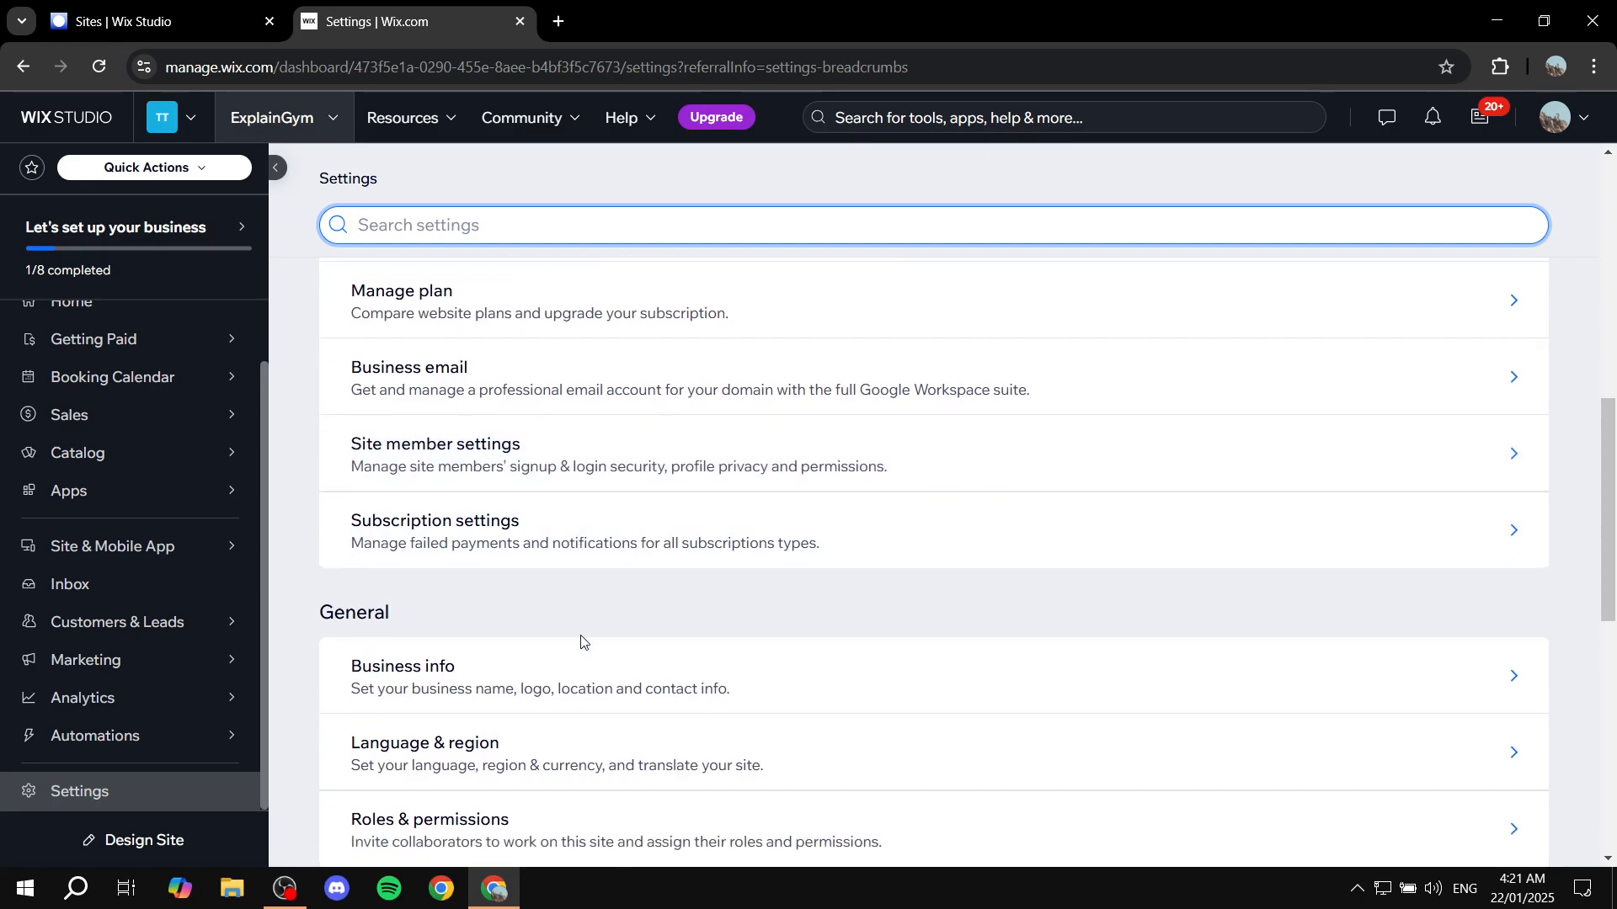
pyautogui.scroll(-3, 581, 642)
# Open Business info under the General settings, review its profile and location fields, and return to Settings
pyautogui.moveTo(318, 336); pyautogui.dragTo(447, 337)
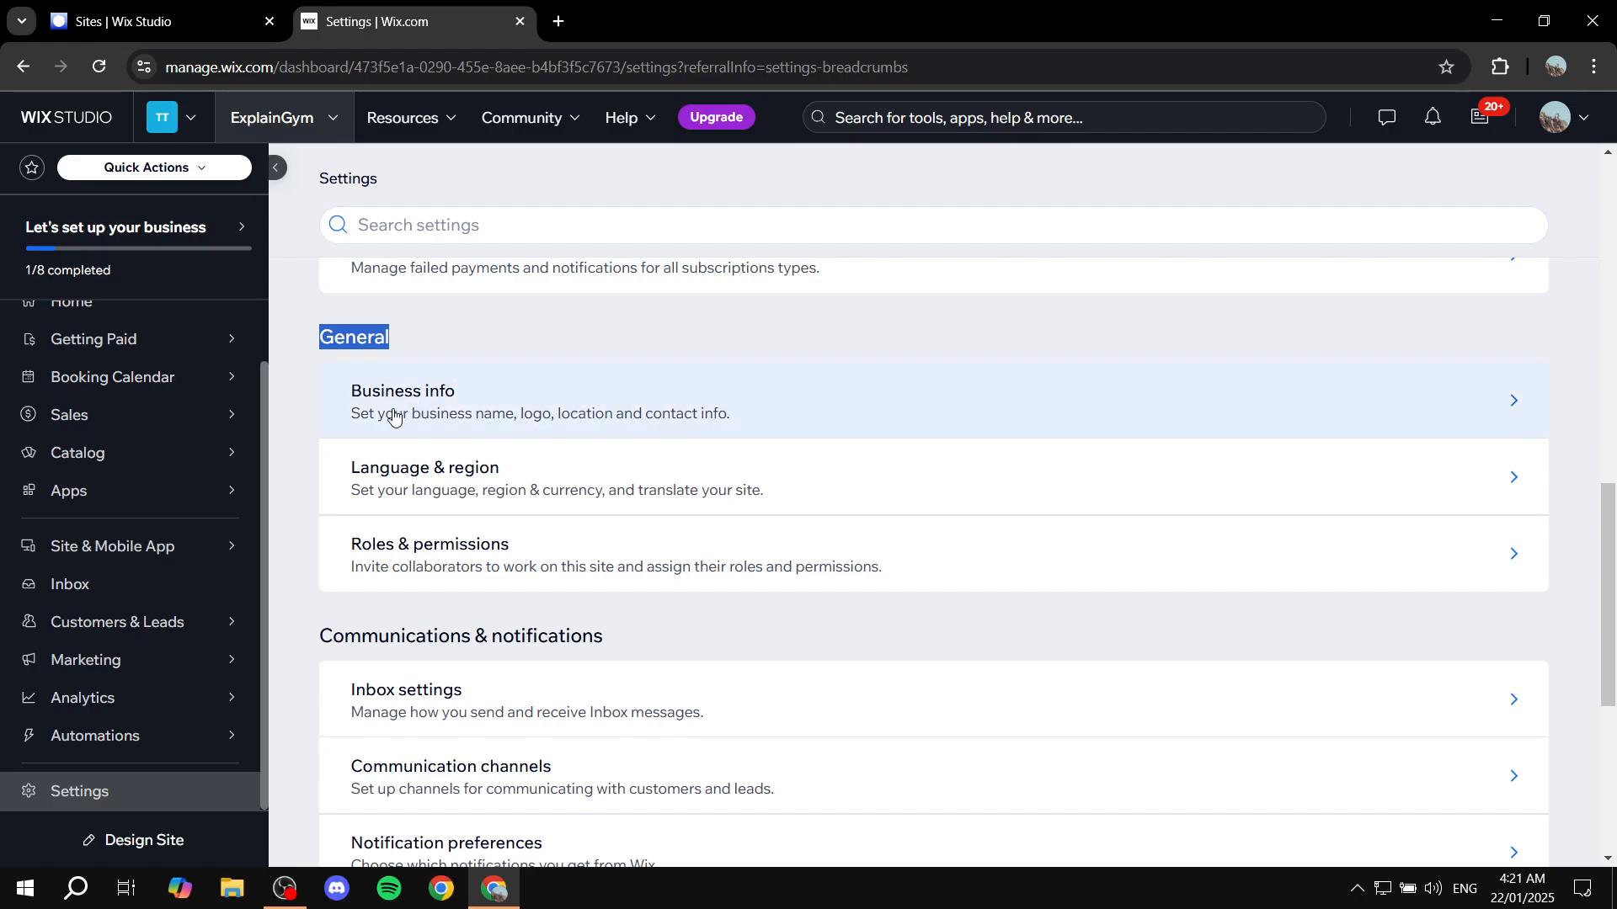
pyautogui.click(472, 412)
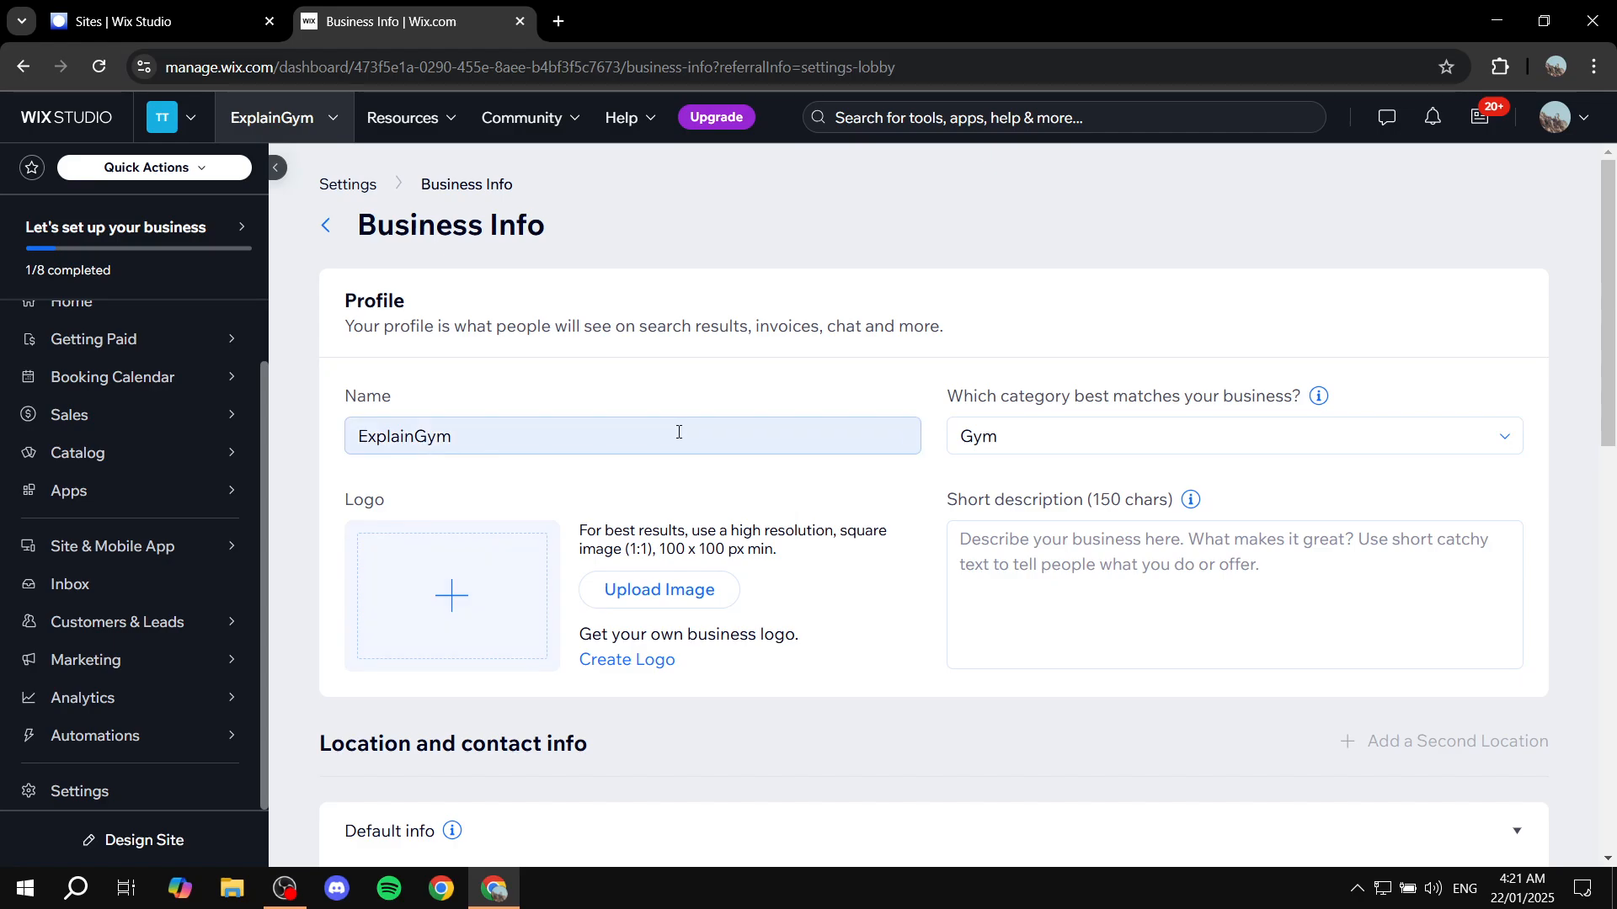
pyautogui.scroll(-5, 523, 441)
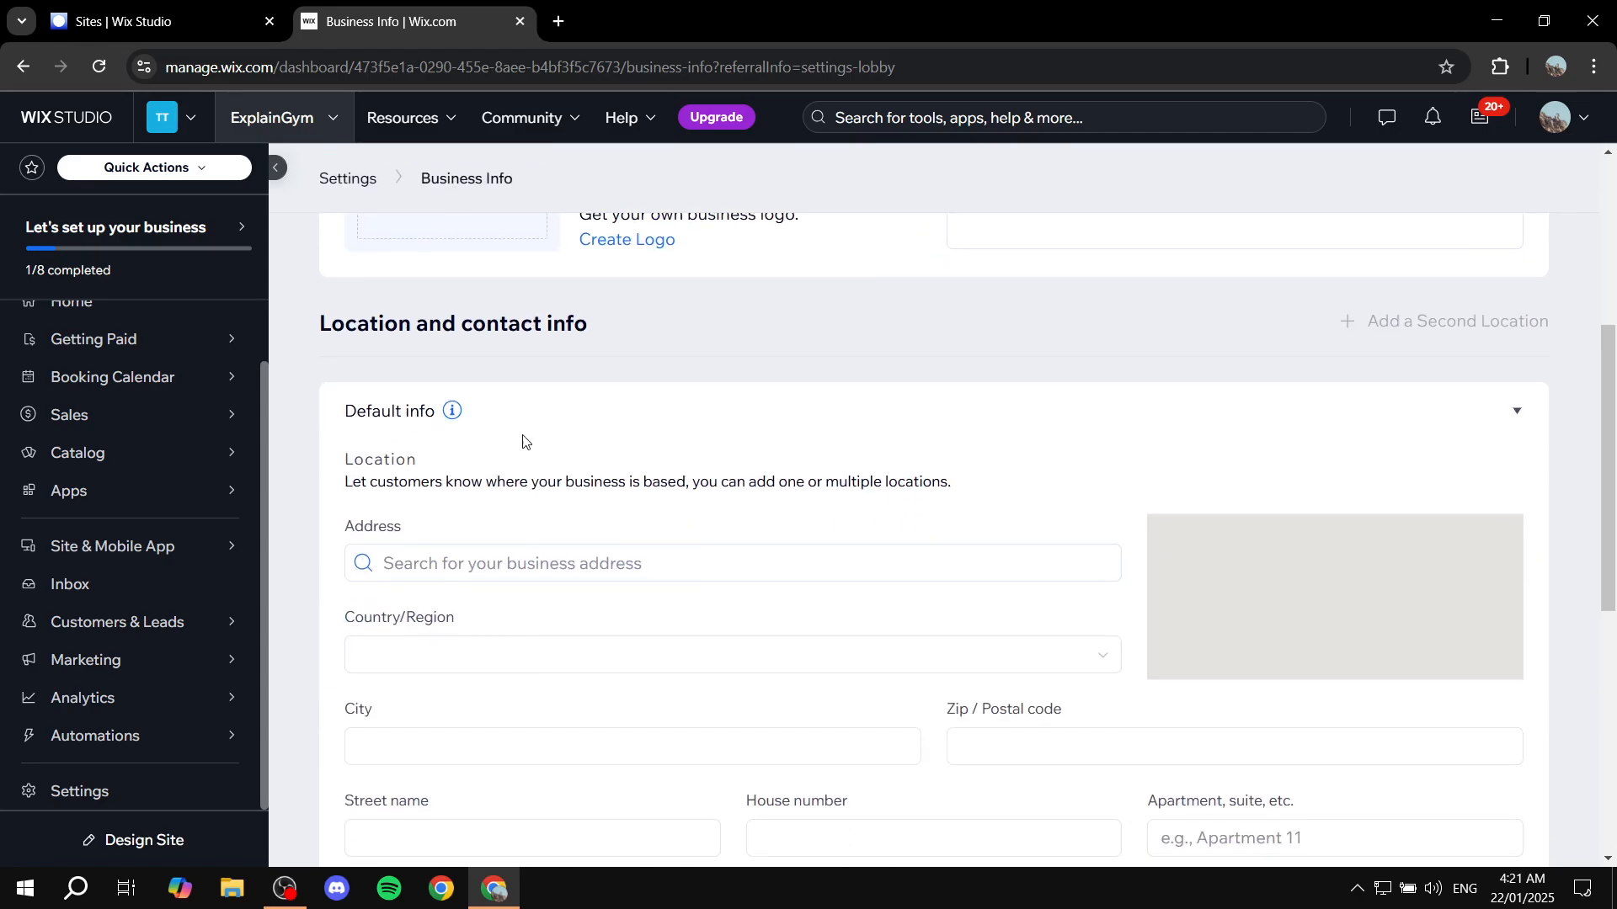
pyautogui.scroll(5, 673, 547)
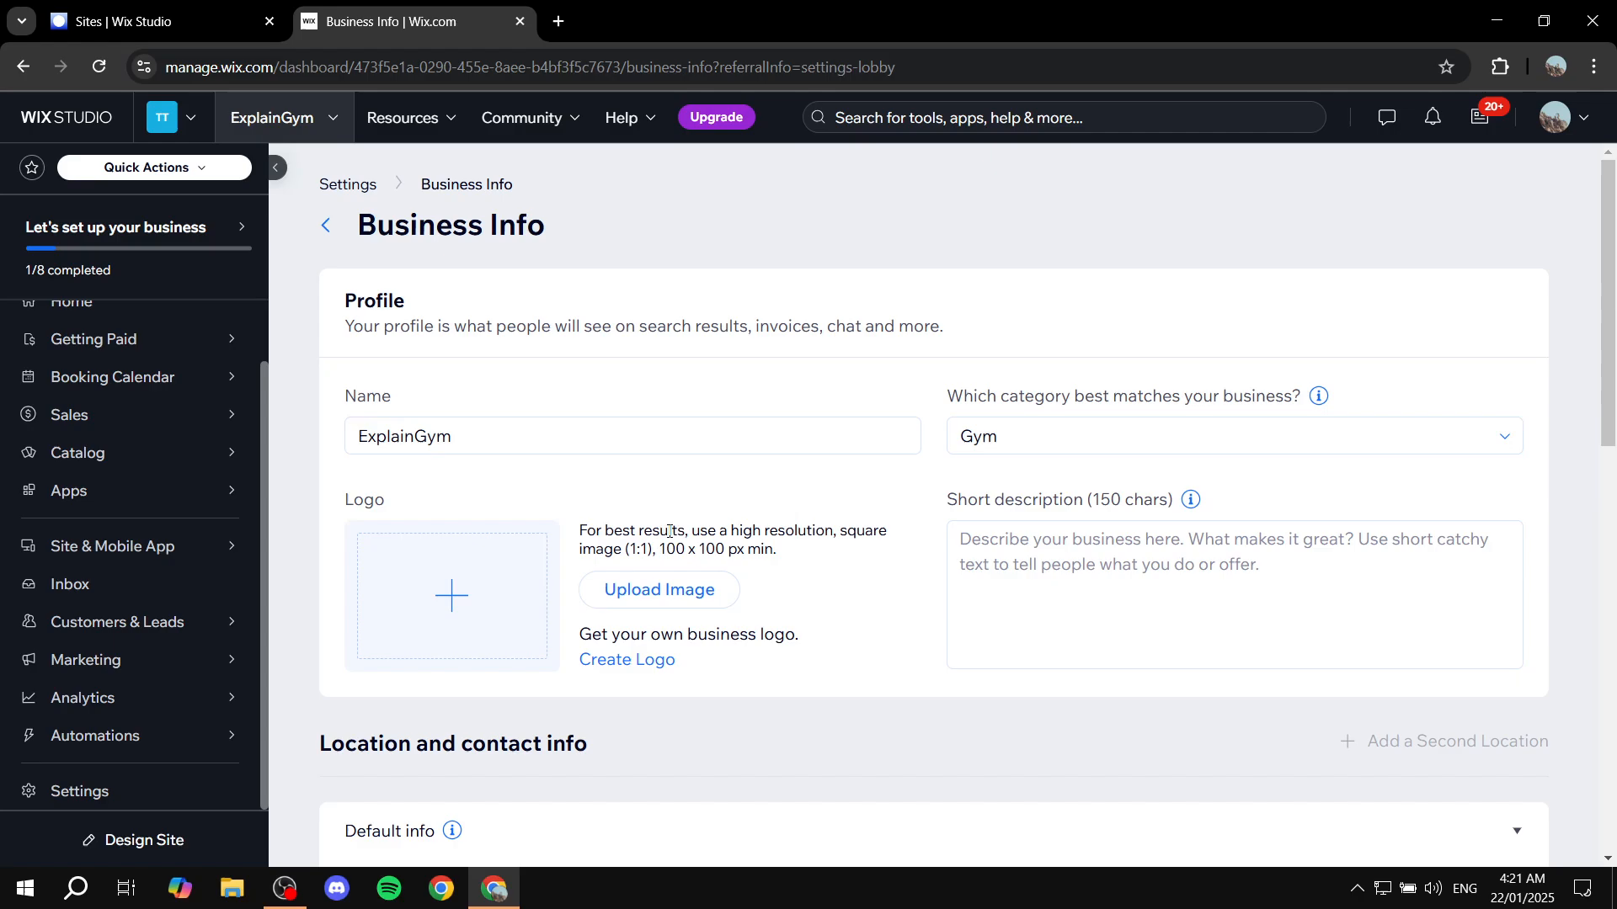
pyautogui.click(325, 225)
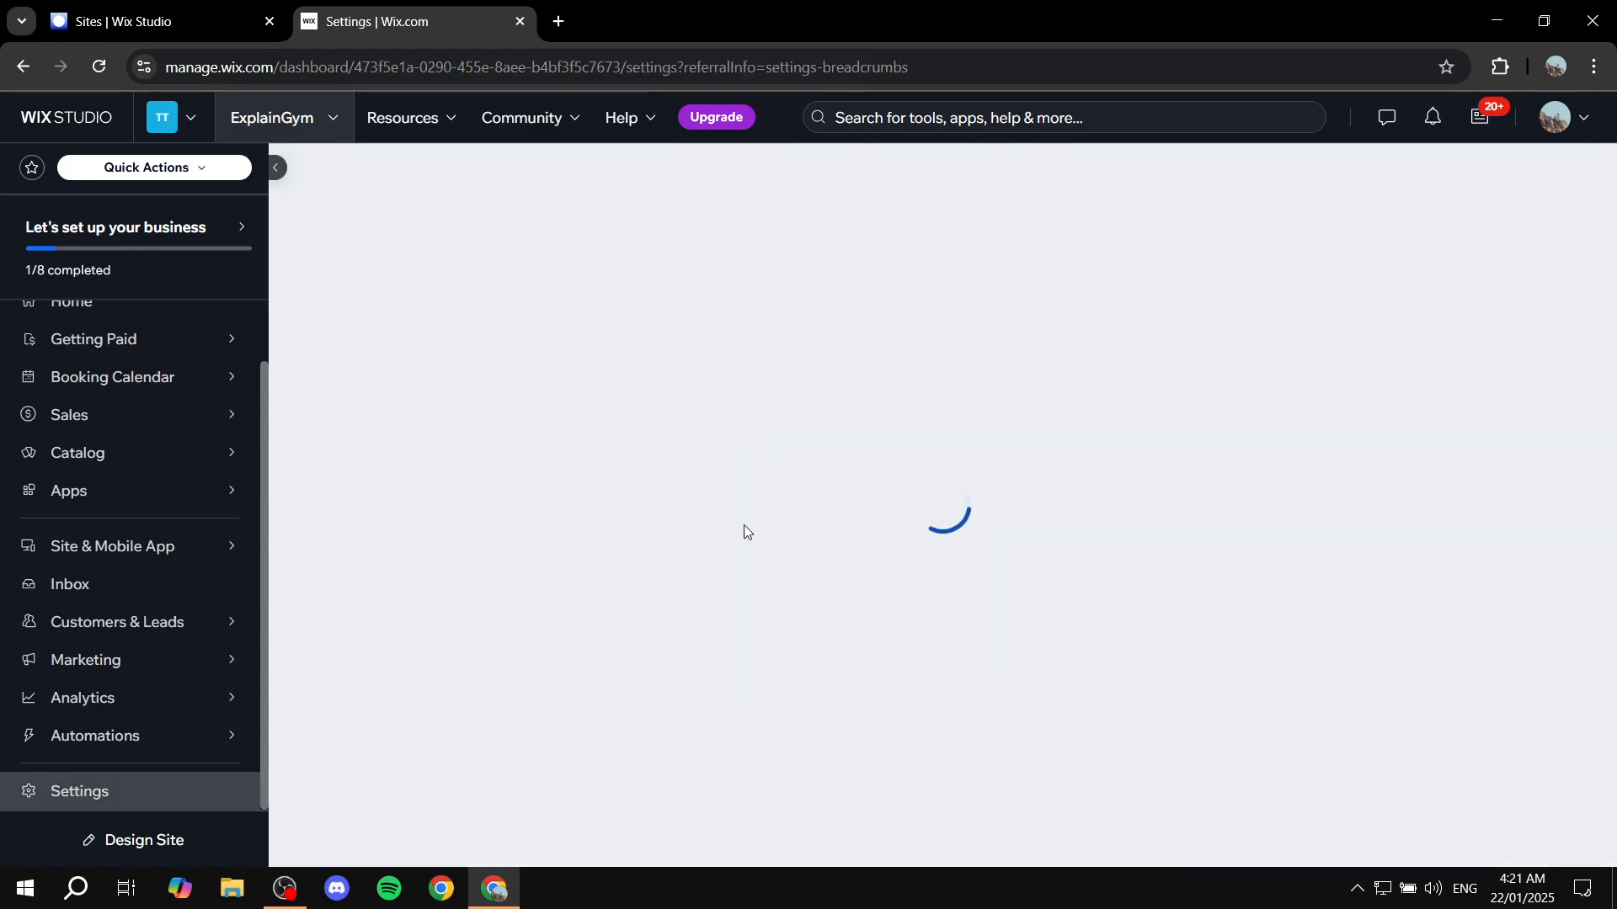
# Return to the site's Home page and start designing the site to reach the design method choice
pyautogui.scroll(2, 126, 488)
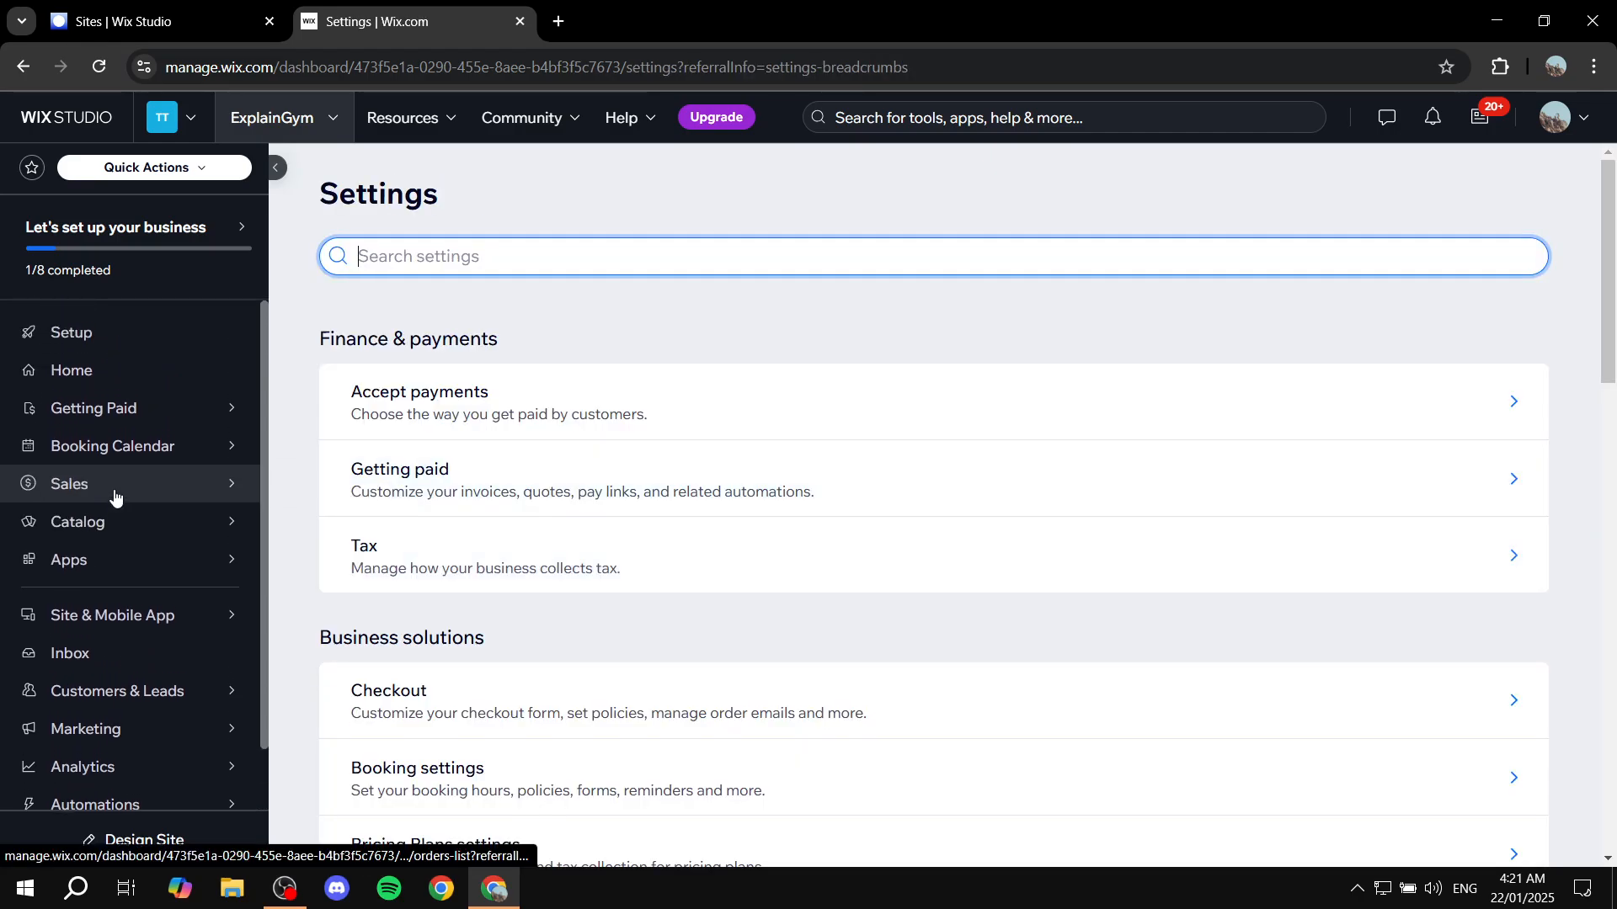
pyautogui.click(107, 384)
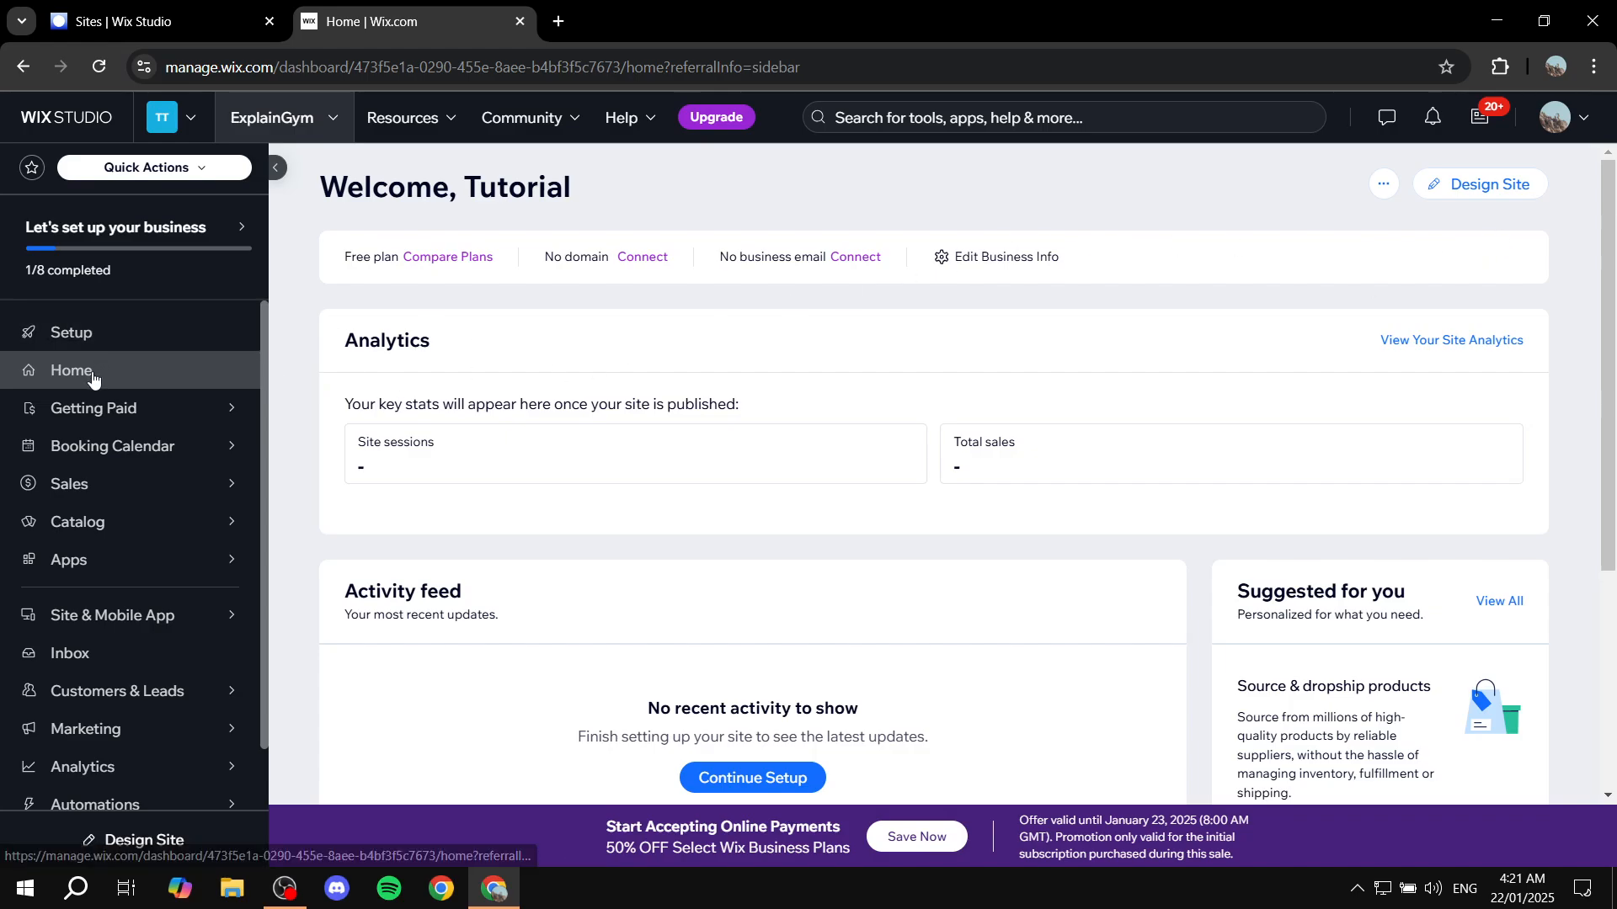
pyautogui.click(1491, 195)
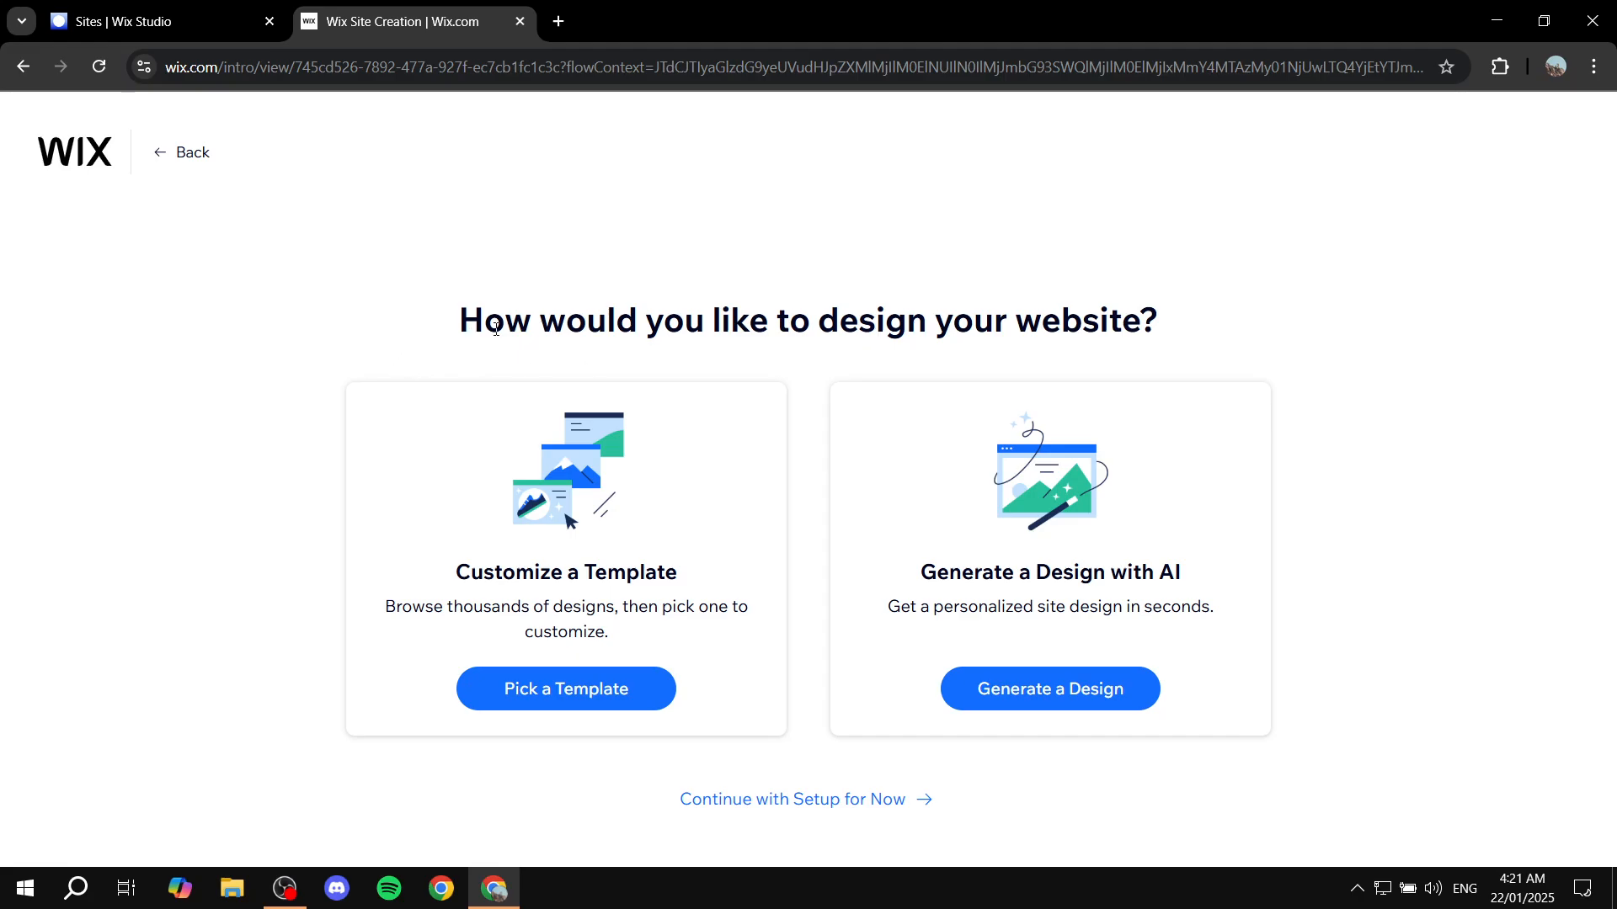
pyautogui.moveTo(496, 328); pyautogui.dragTo(1210, 325)
pyautogui.click(1212, 339)
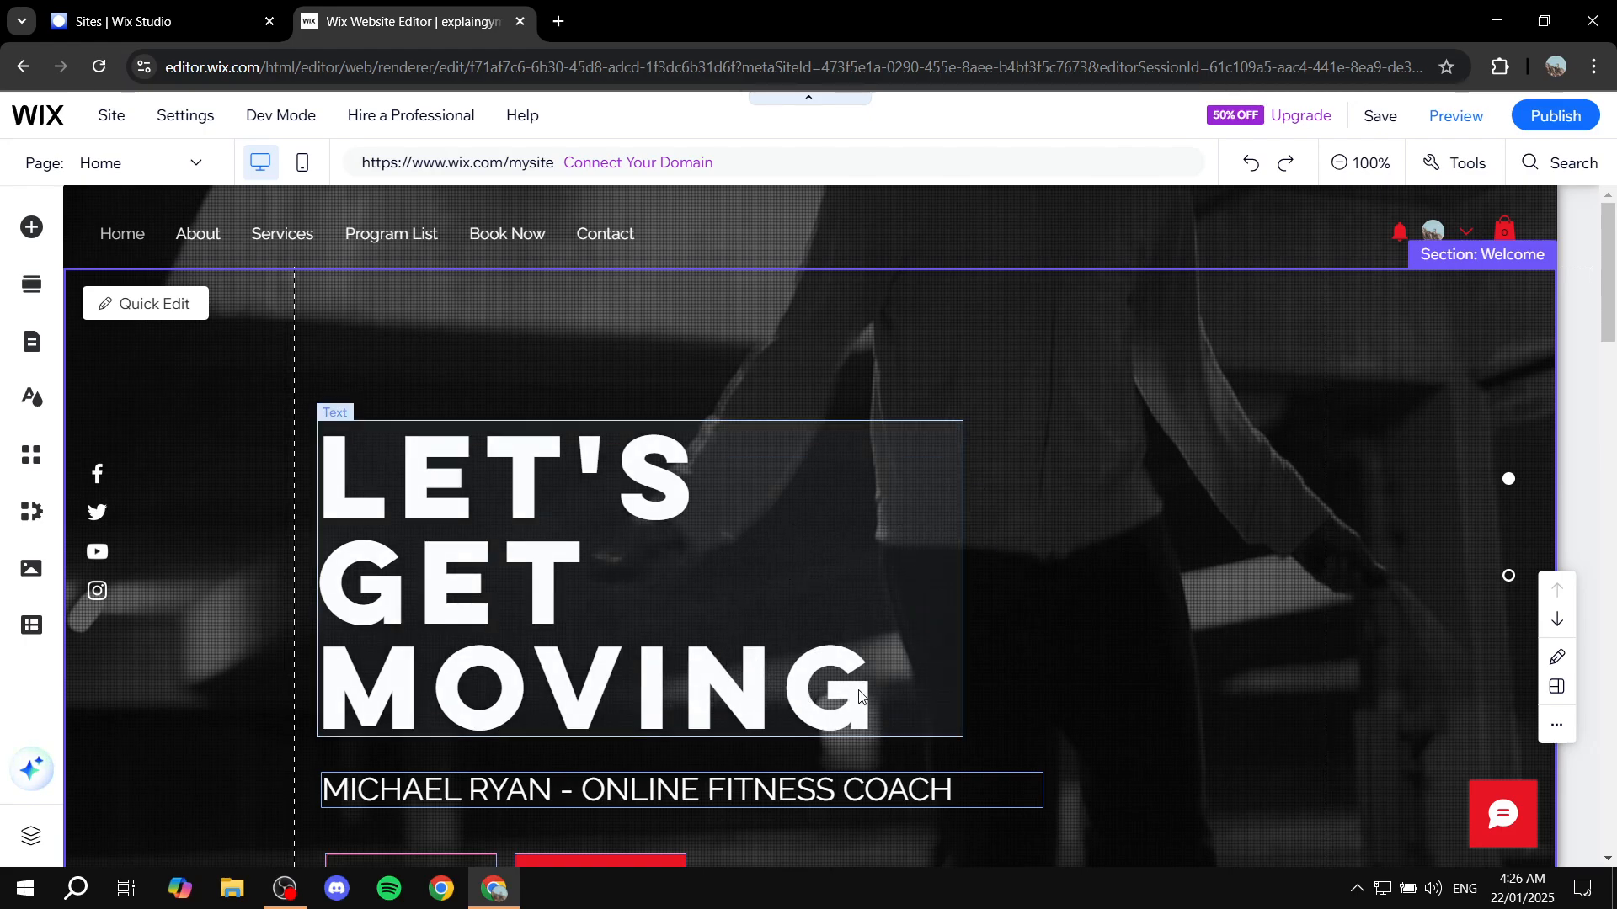
# Replace the welcome section's main heading text with "CHANGE IT"
pyautogui.click(756, 572)
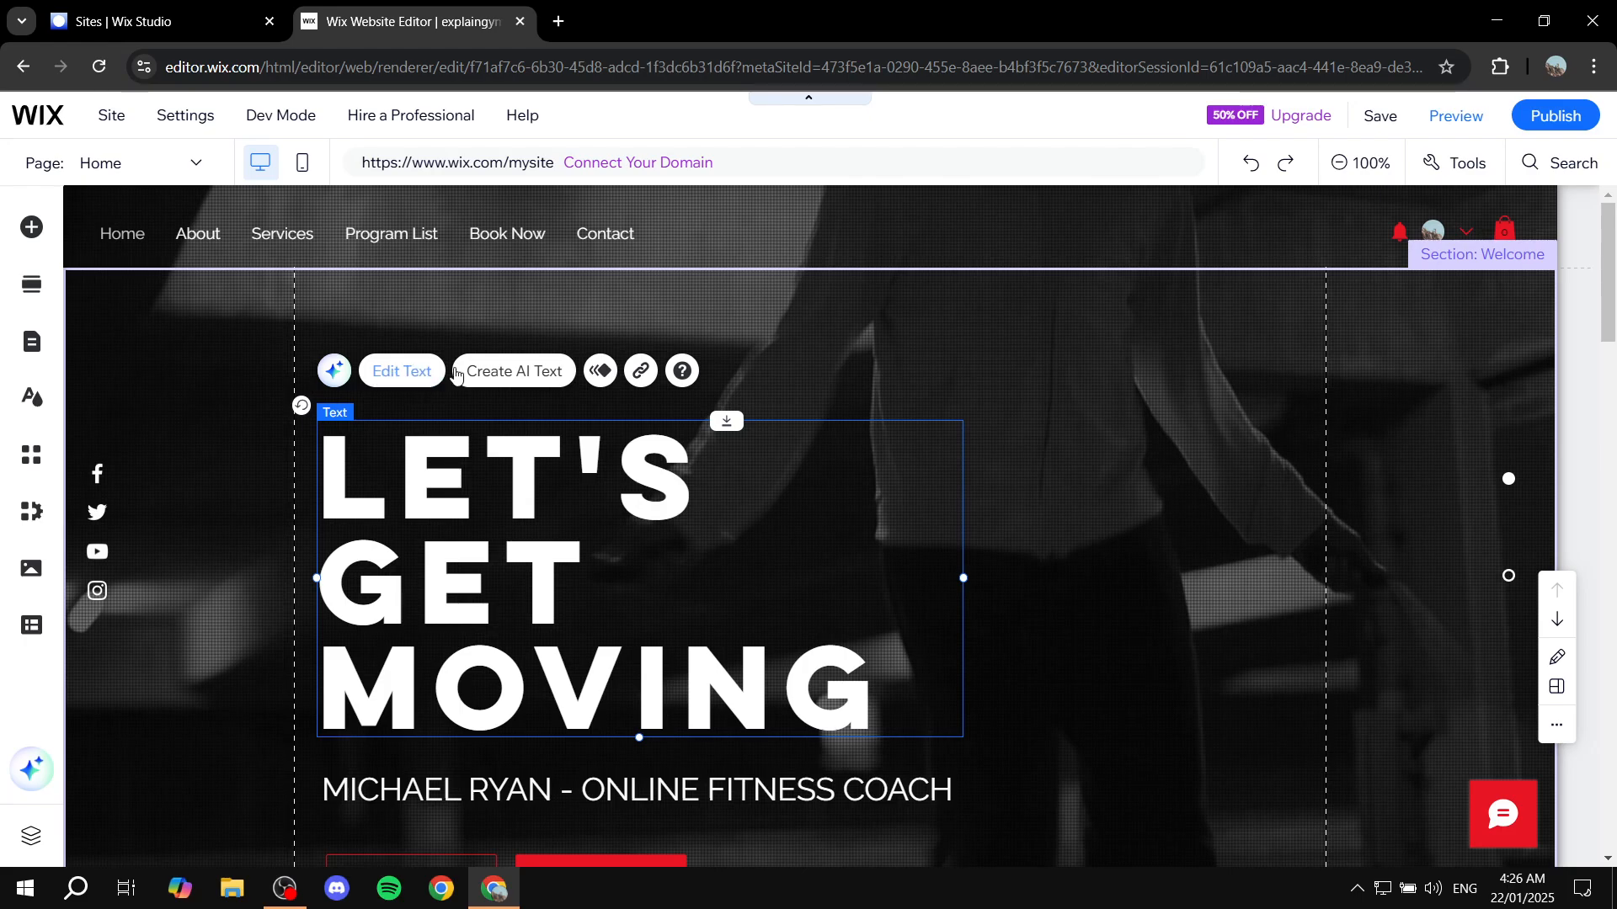
pyautogui.click(427, 377)
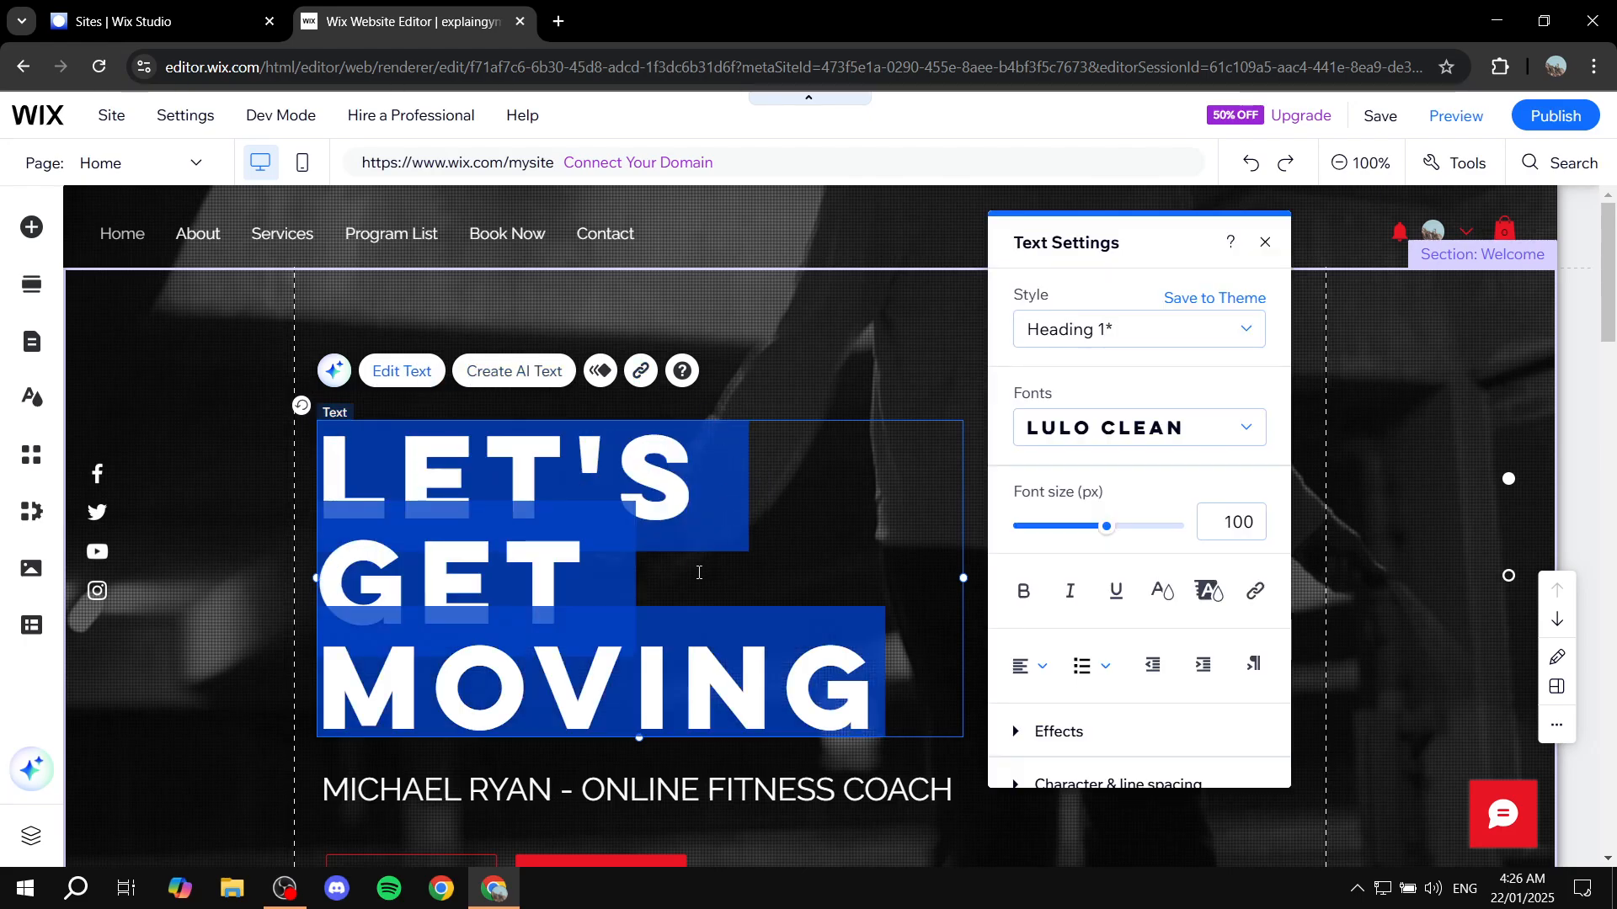
pyautogui.write('CHANGE IT')
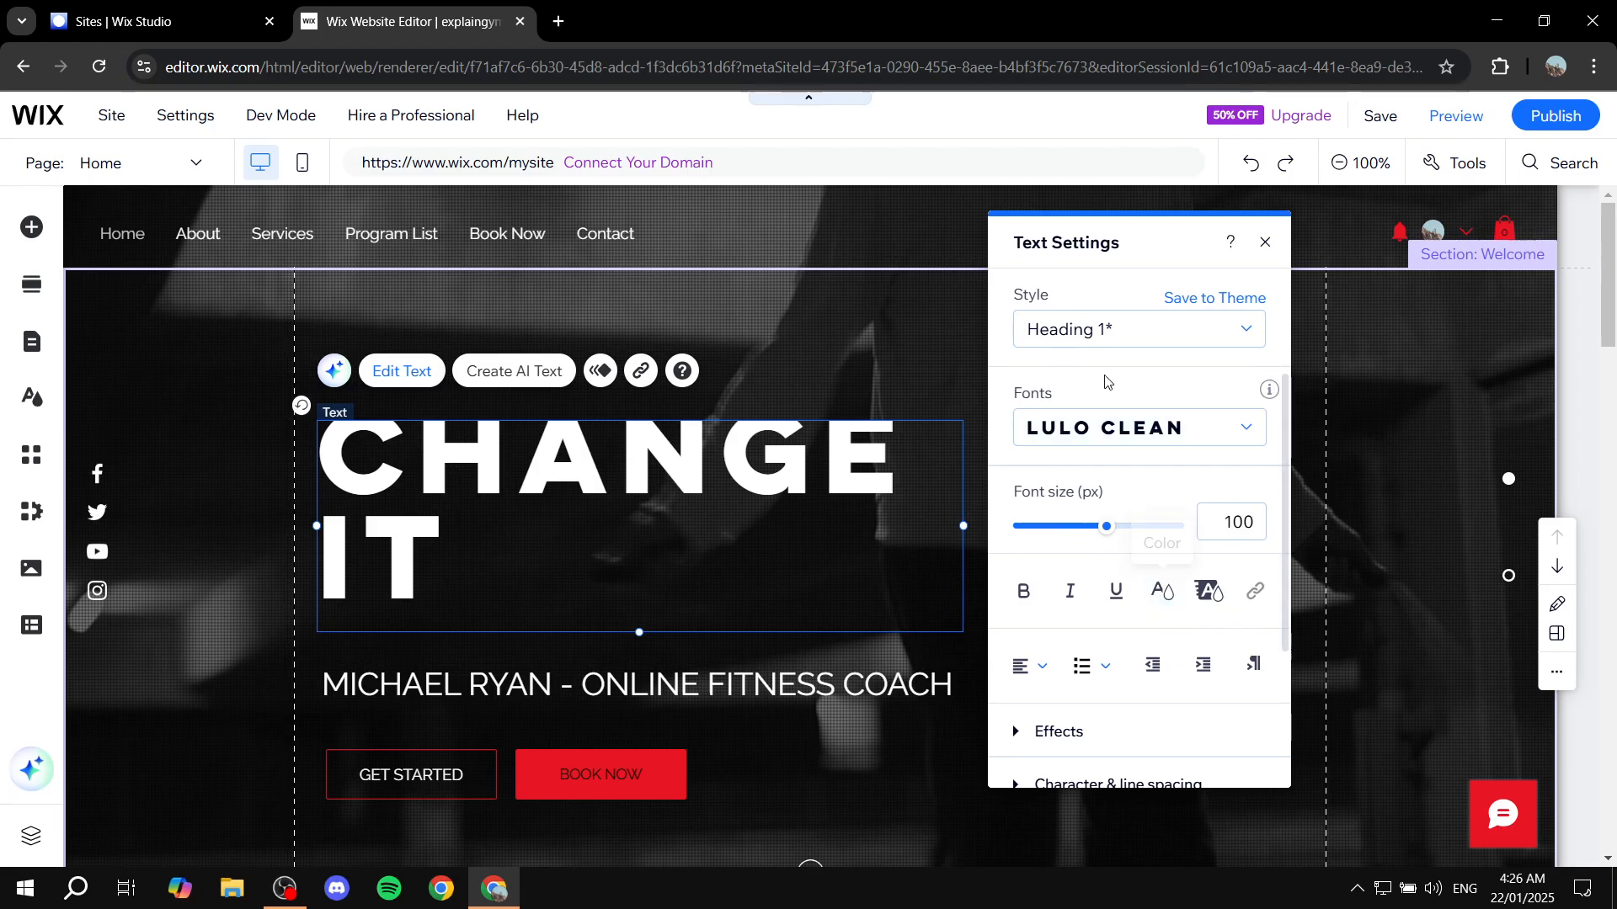
pyautogui.click(1265, 242)
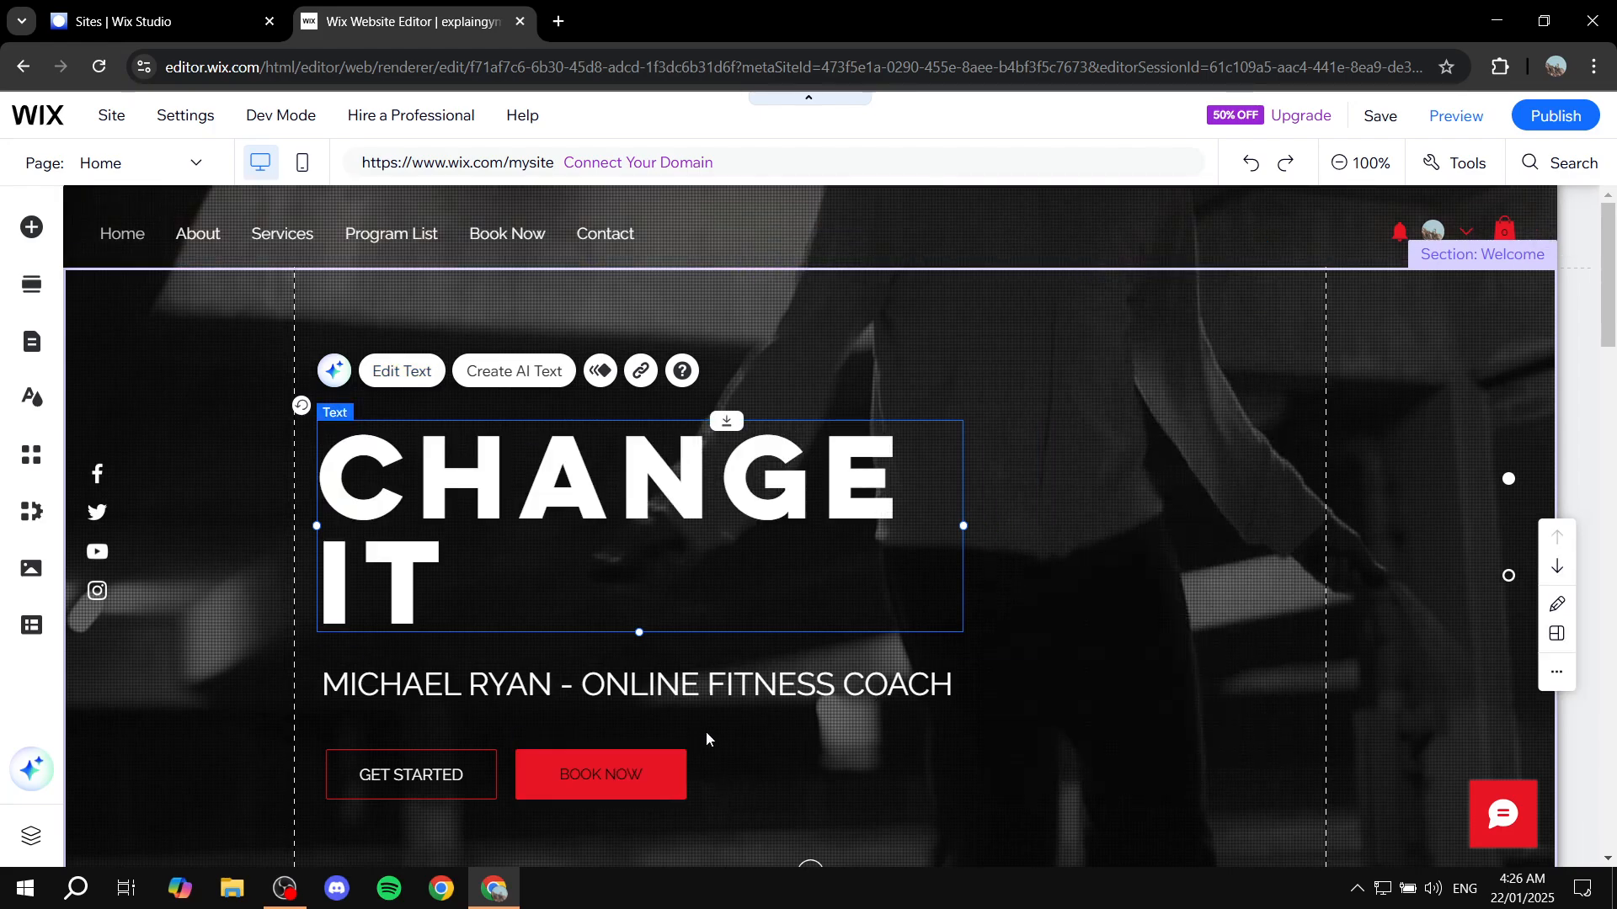
# Link the welcome section's Book Now button to the web address google.com, opening in a new window
pyautogui.click(660, 770)
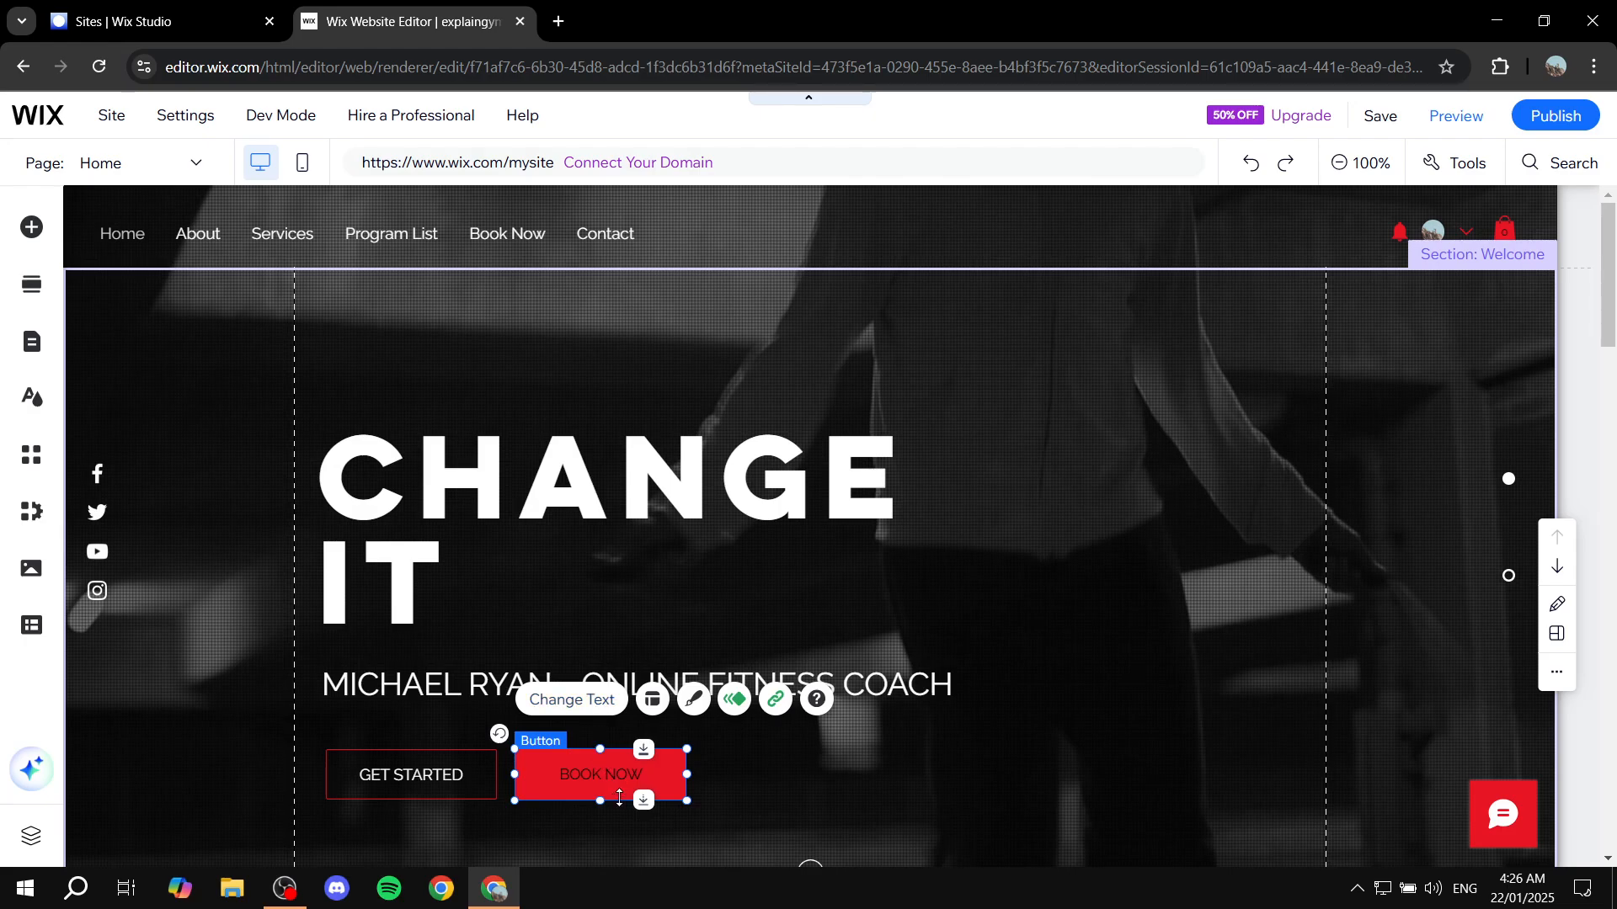
pyautogui.click(775, 702)
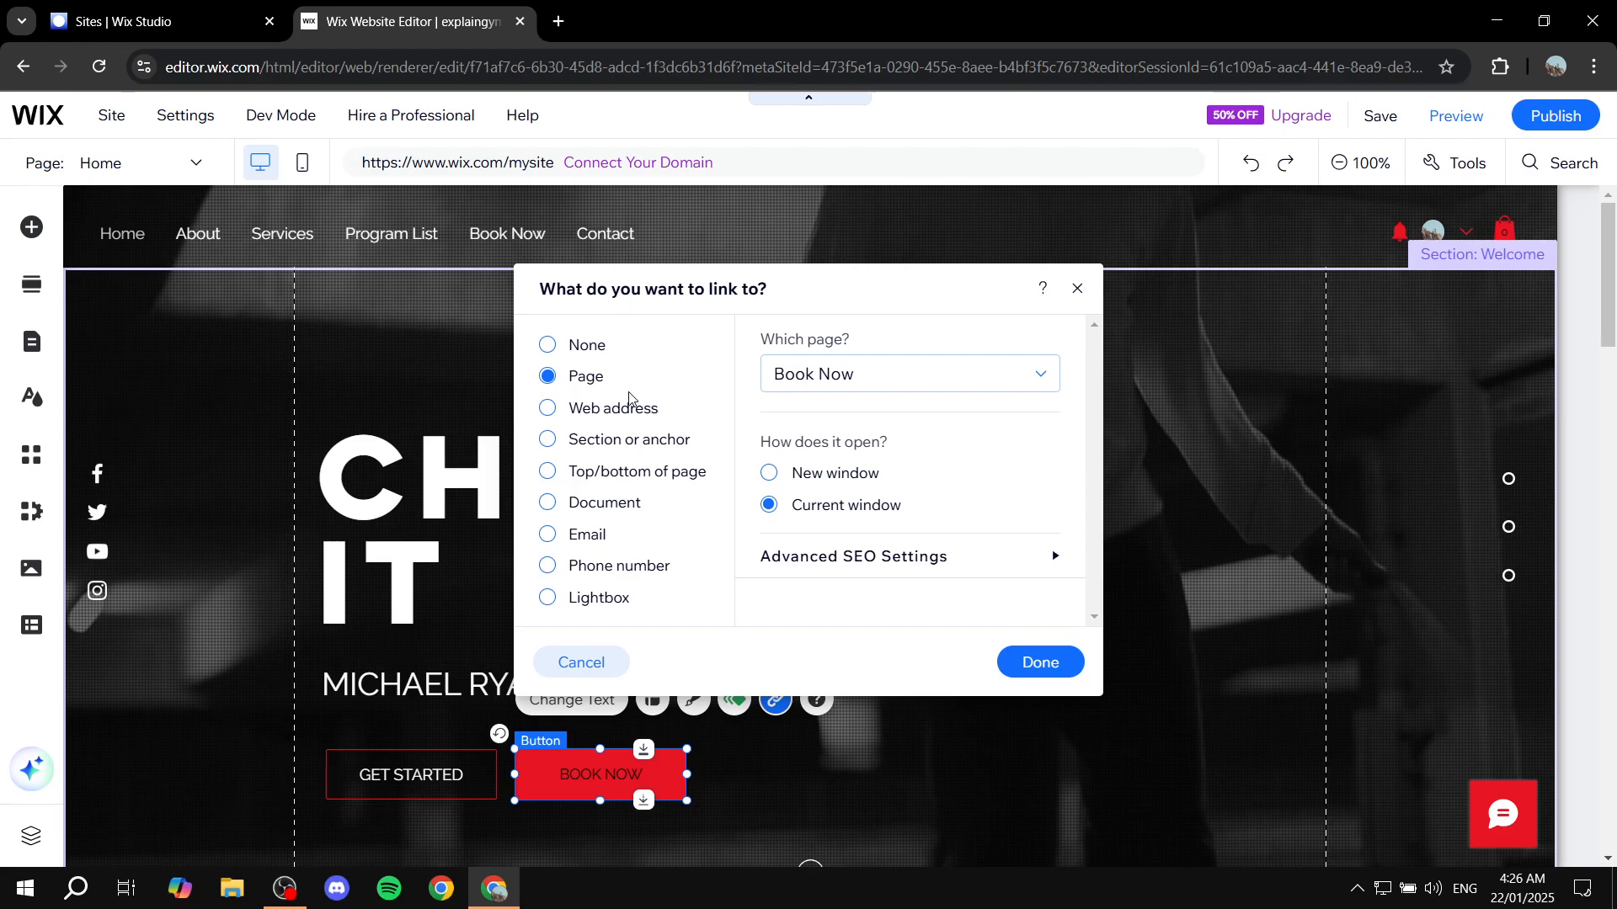
pyautogui.click(603, 410)
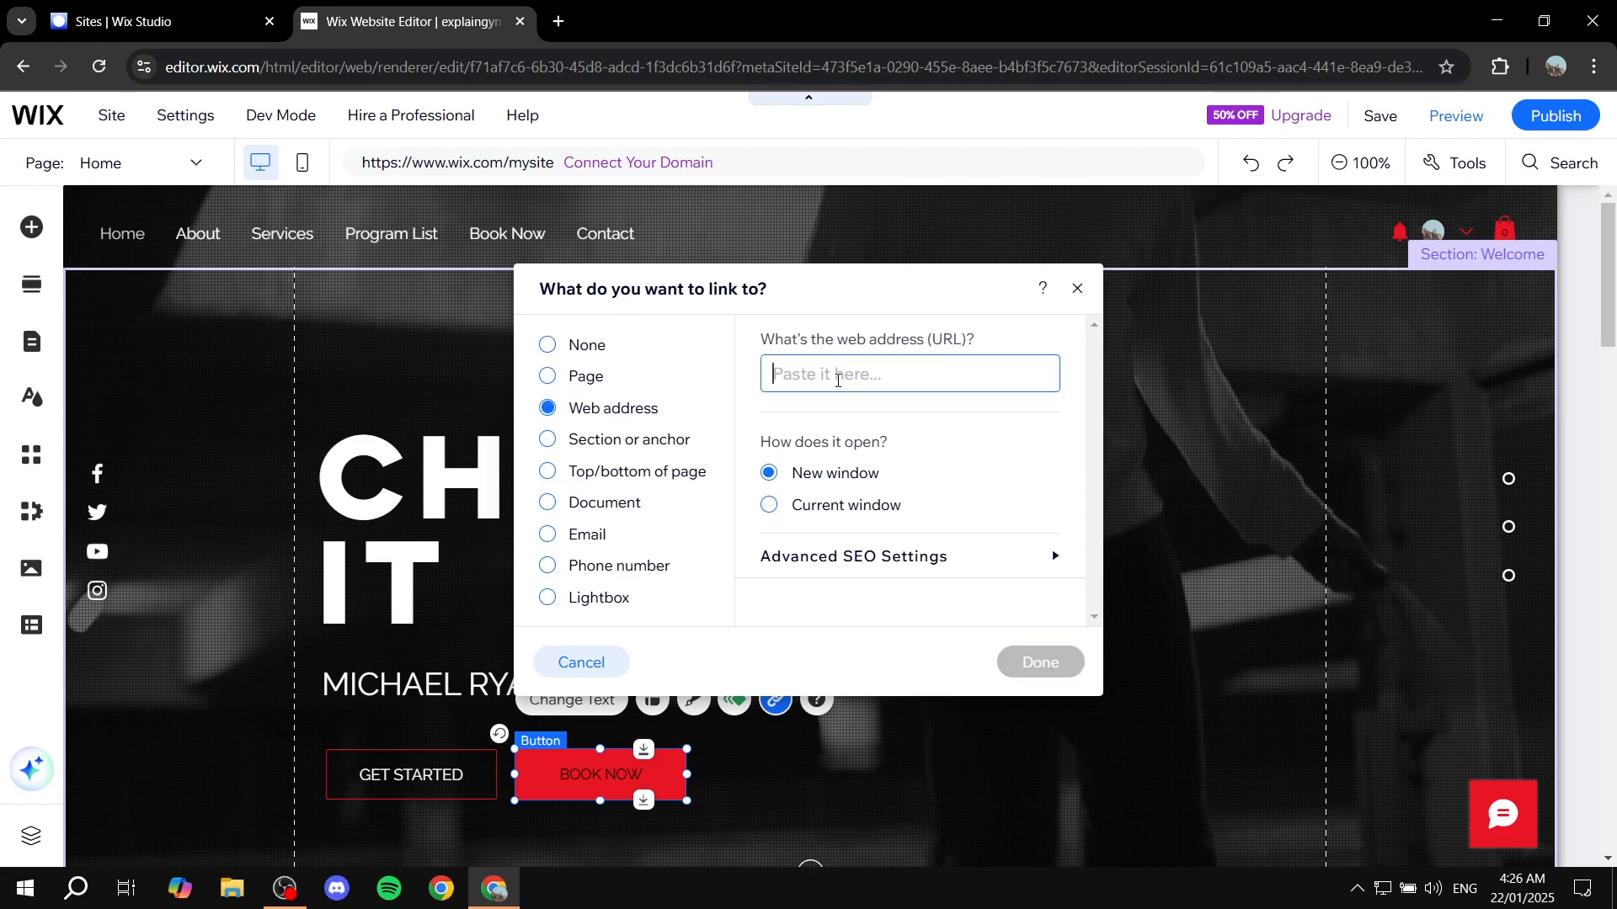
pyautogui.write('google.com')
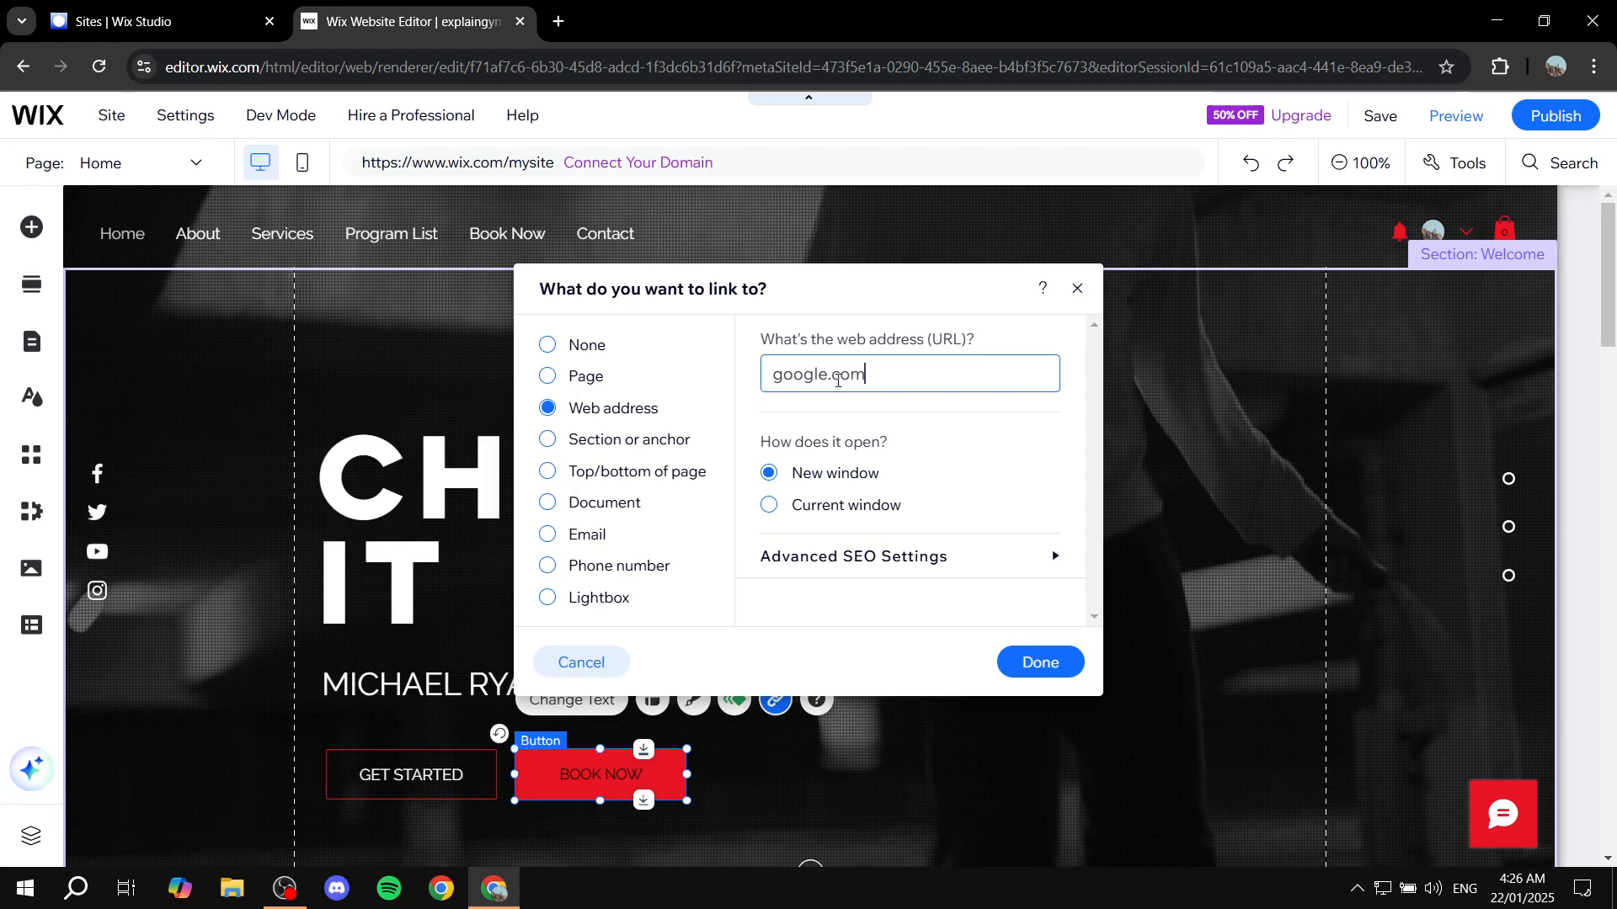
pyautogui.click(1053, 675)
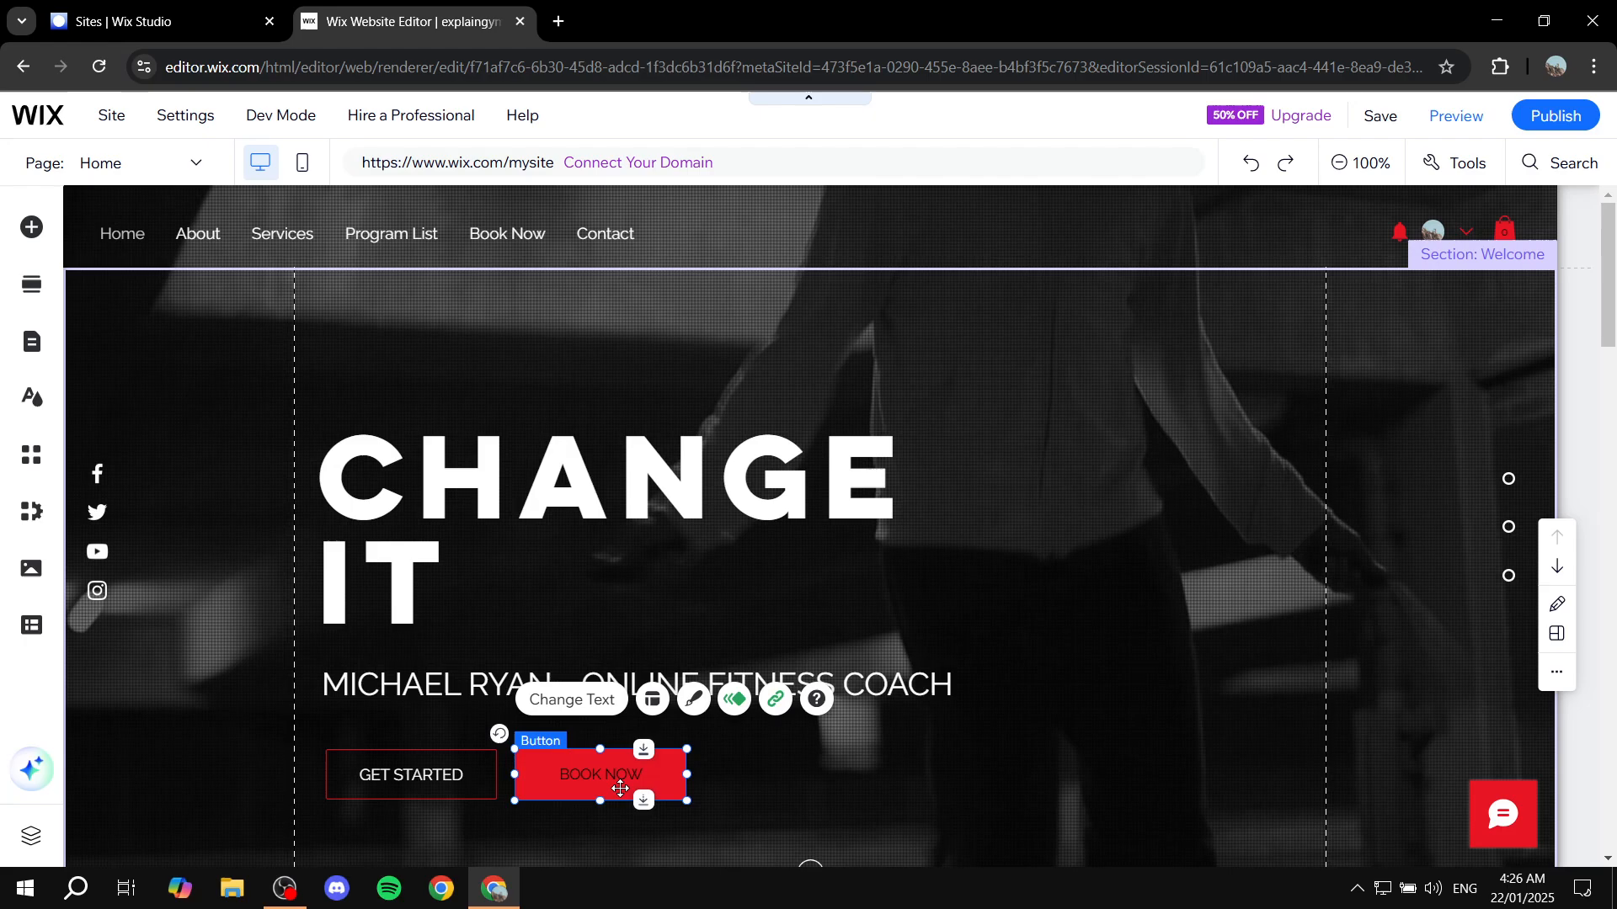
pyautogui.click(1110, 594)
# Look over the Home page sections from the welcome banner down to the online workout list
pyautogui.scroll(-5, 1088, 642)
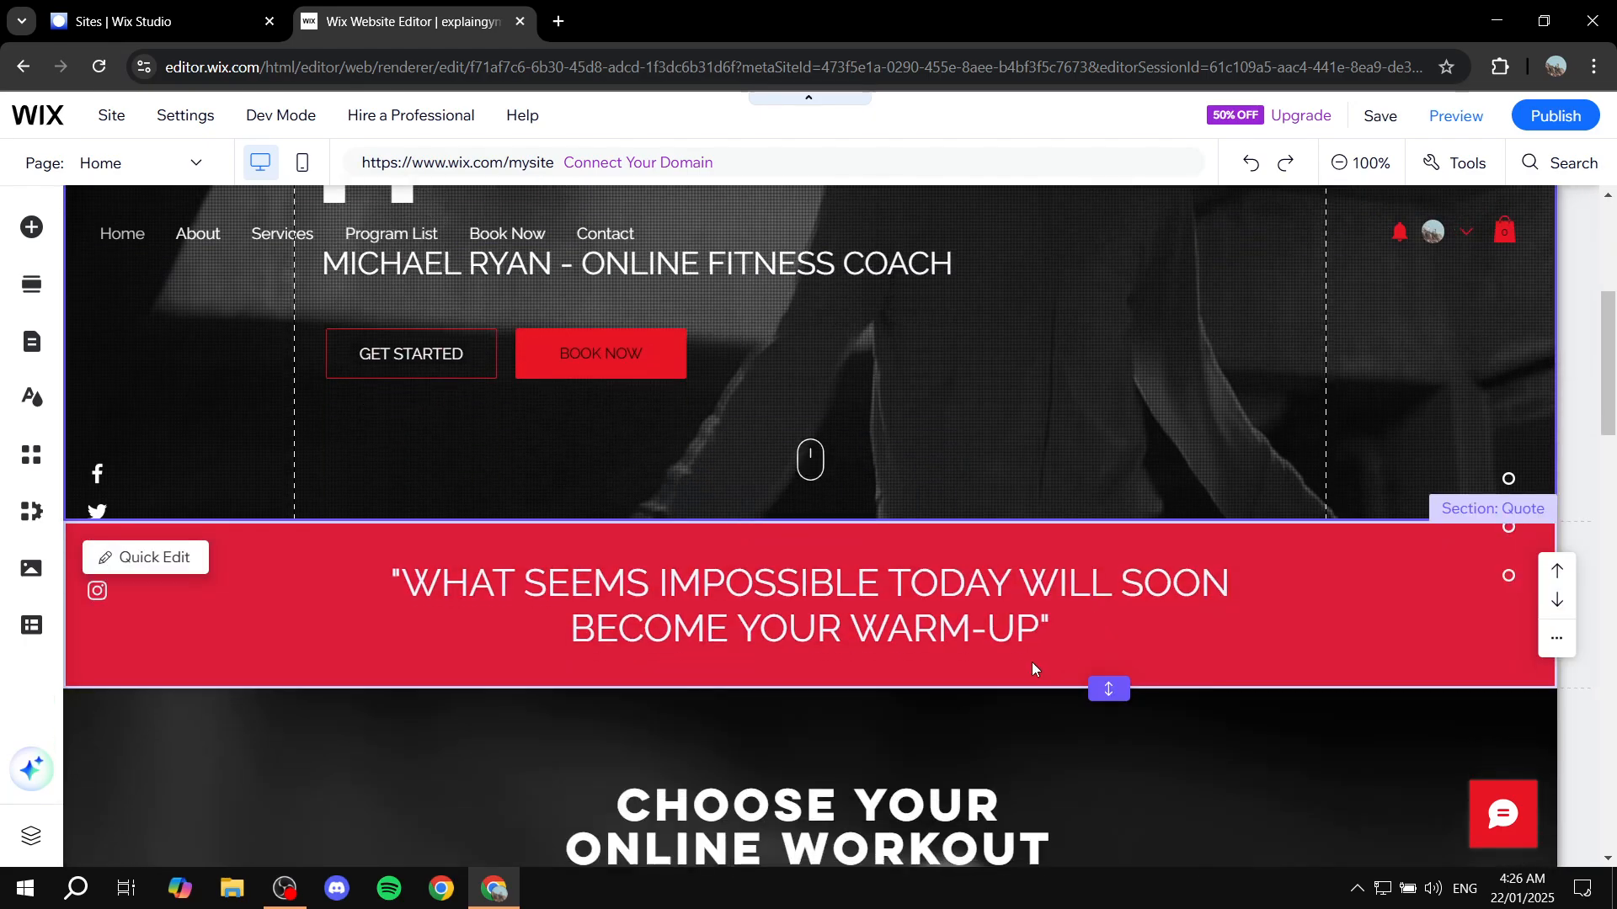
pyautogui.scroll(5, 1089, 589)
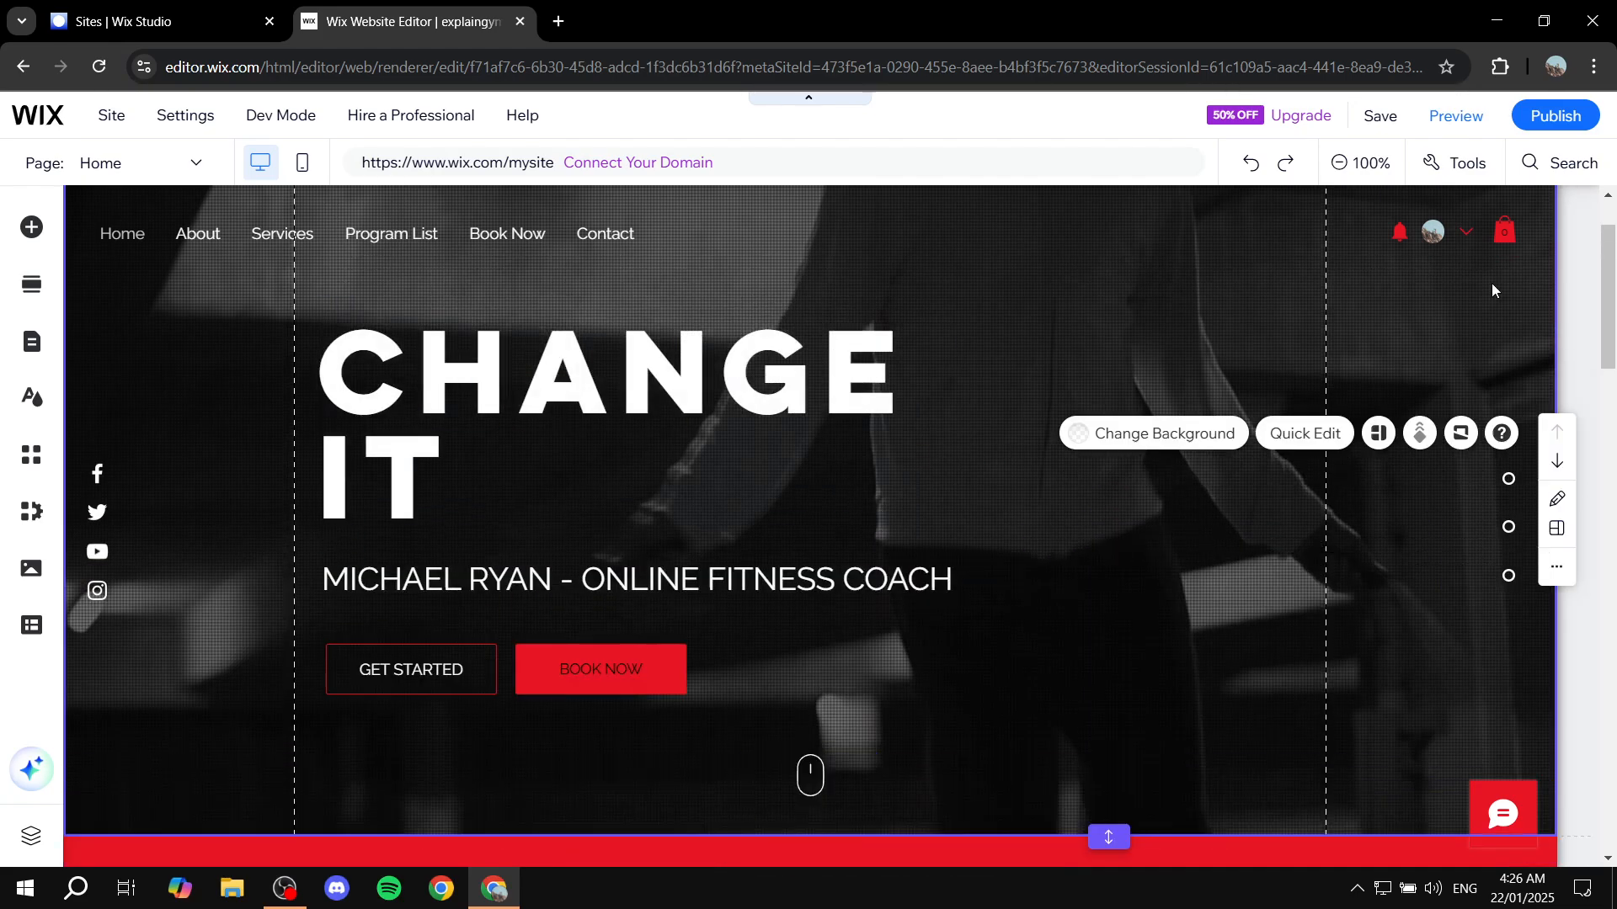
pyautogui.scroll(-5, 1022, 586)
pyautogui.scroll(5, 1149, 589)
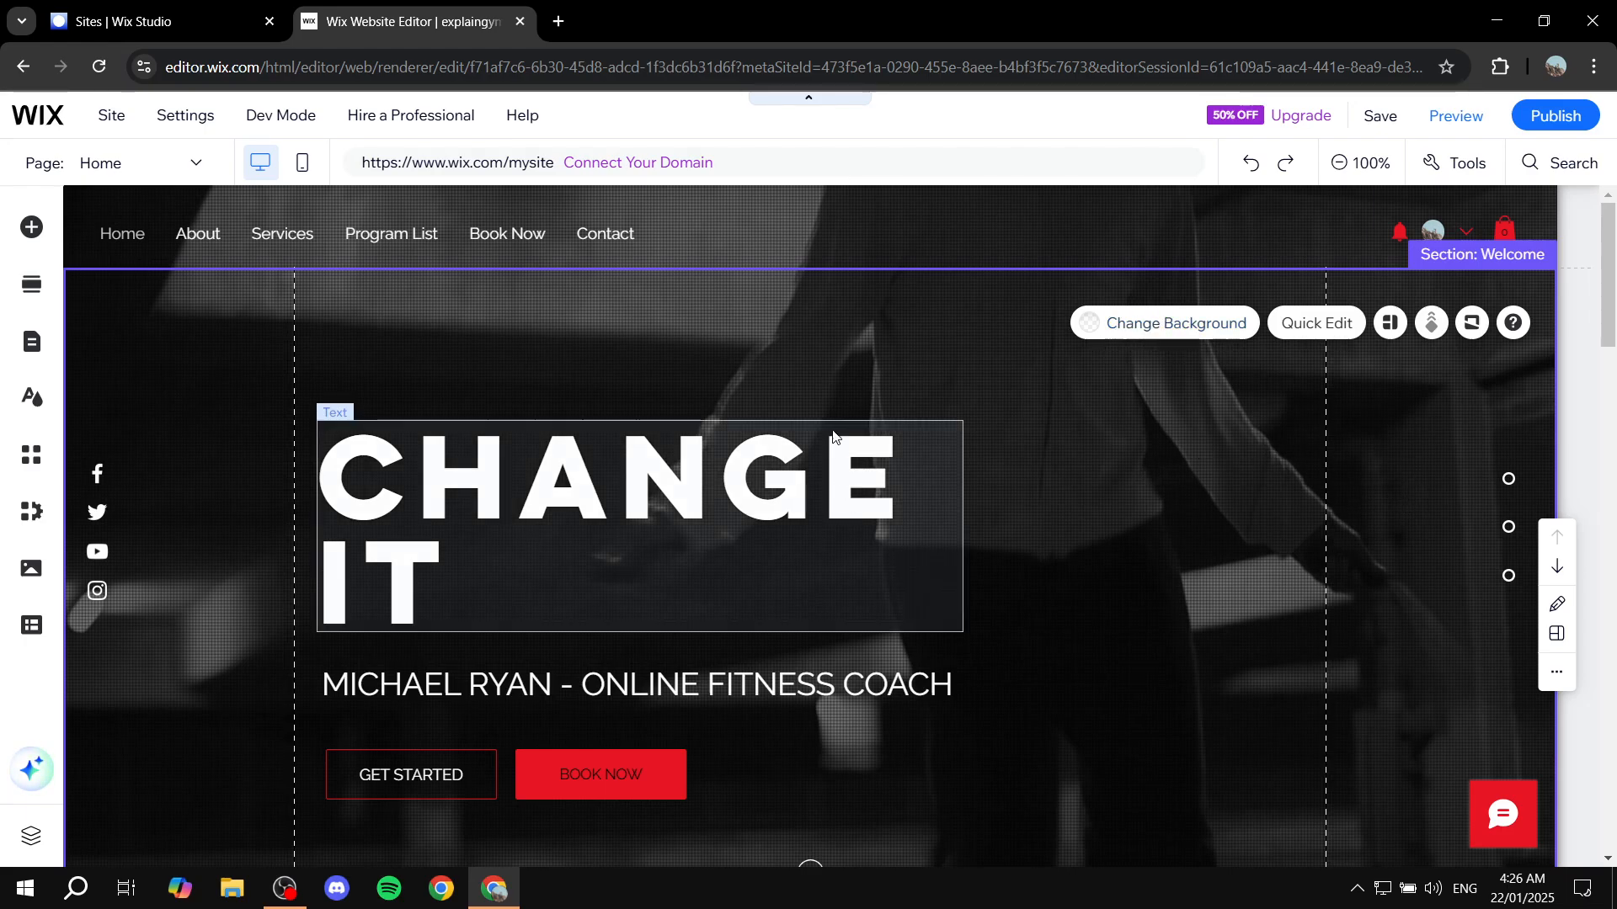
pyautogui.scroll(-2, 975, 307)
pyautogui.scroll(2, 1105, 443)
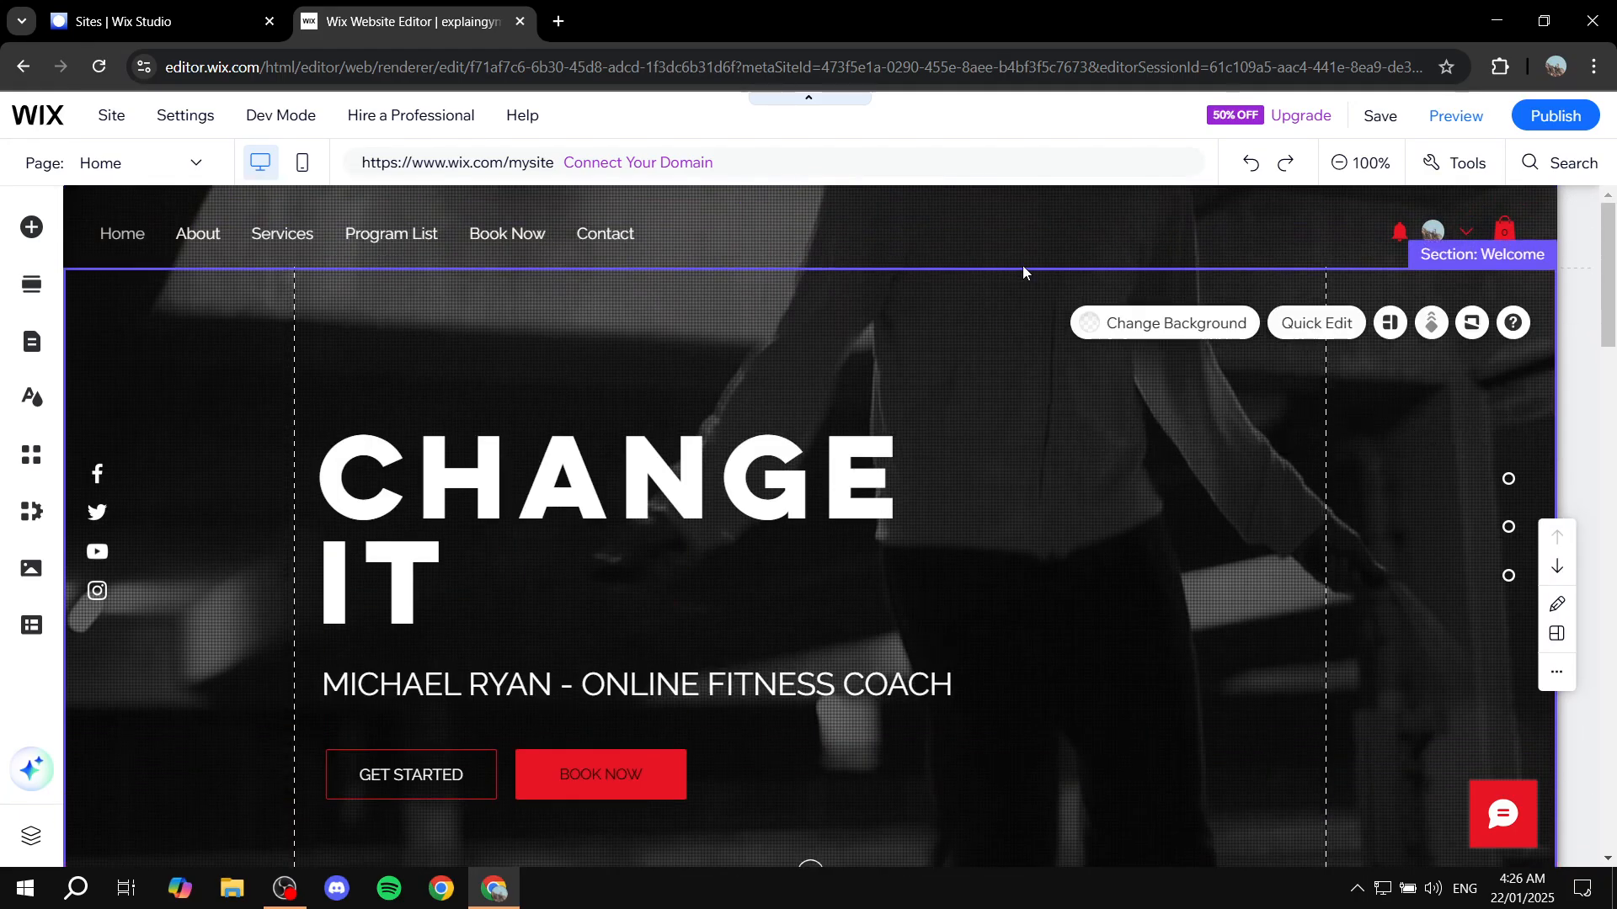
pyautogui.scroll(-10, 1058, 427)
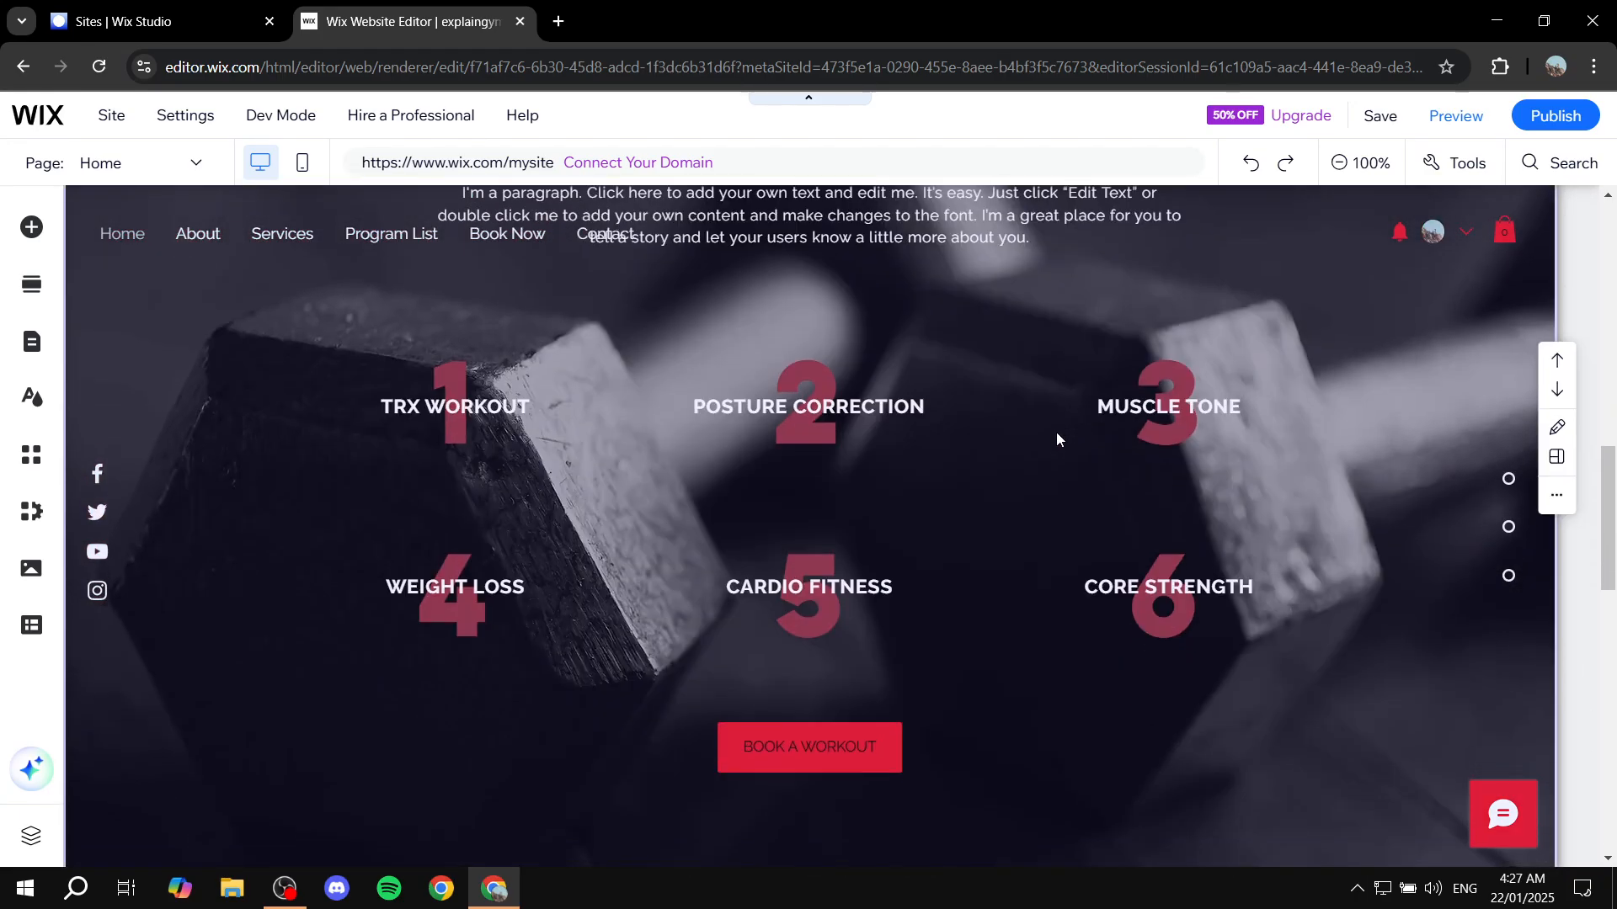
pyautogui.scroll(10, 1056, 432)
pyautogui.scroll(-2, 994, 383)
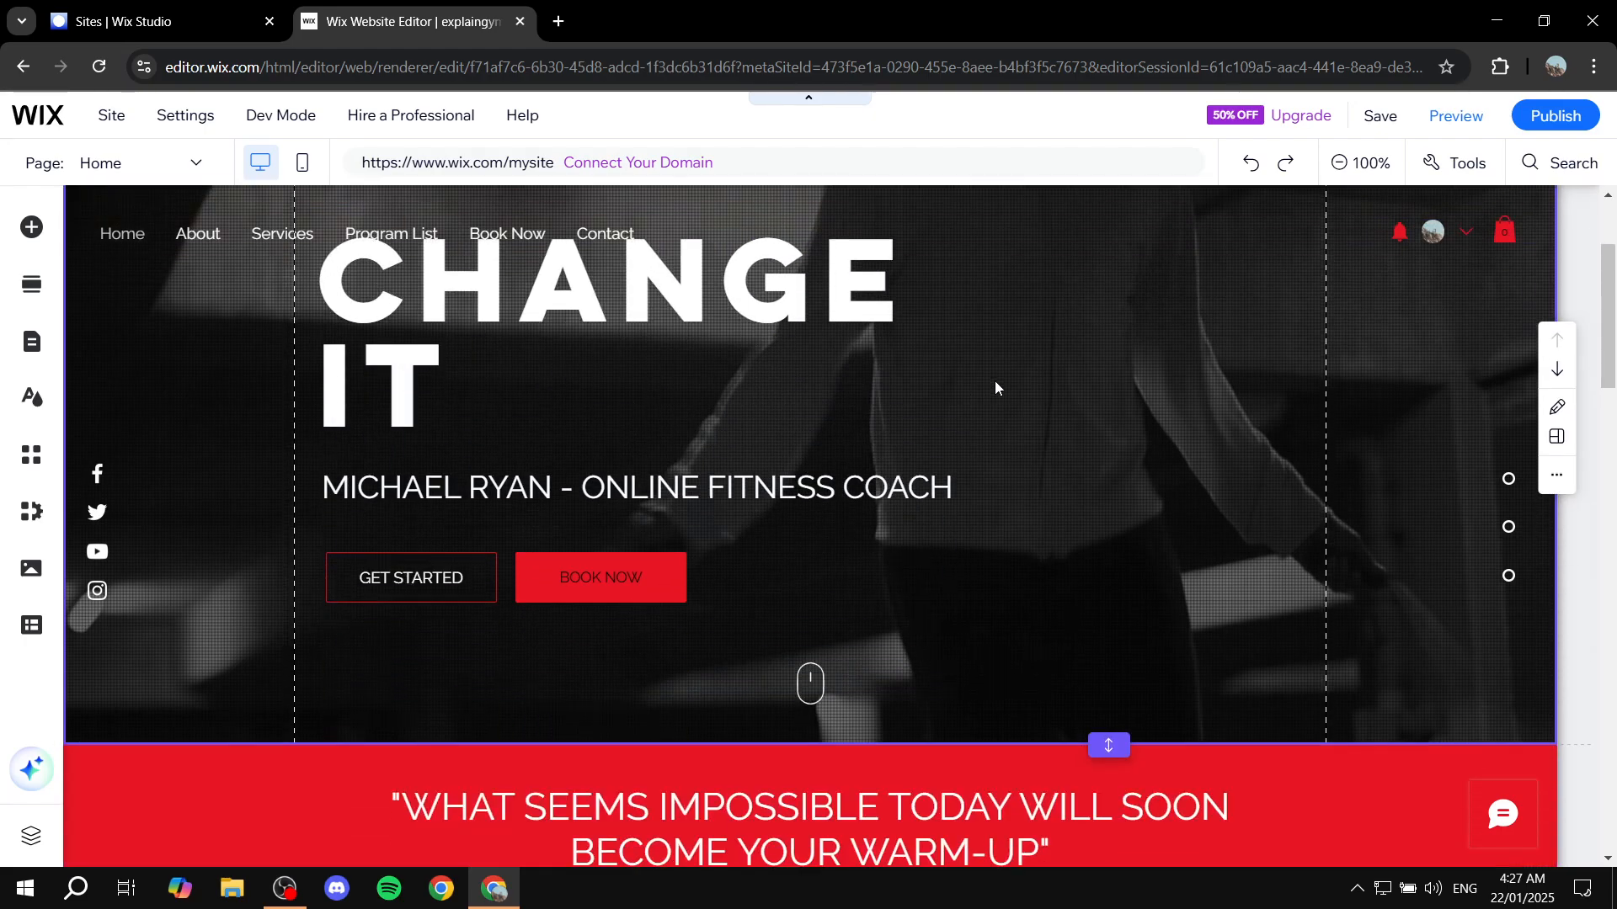
pyautogui.scroll(2, 1044, 406)
pyautogui.scroll(-4, 1077, 464)
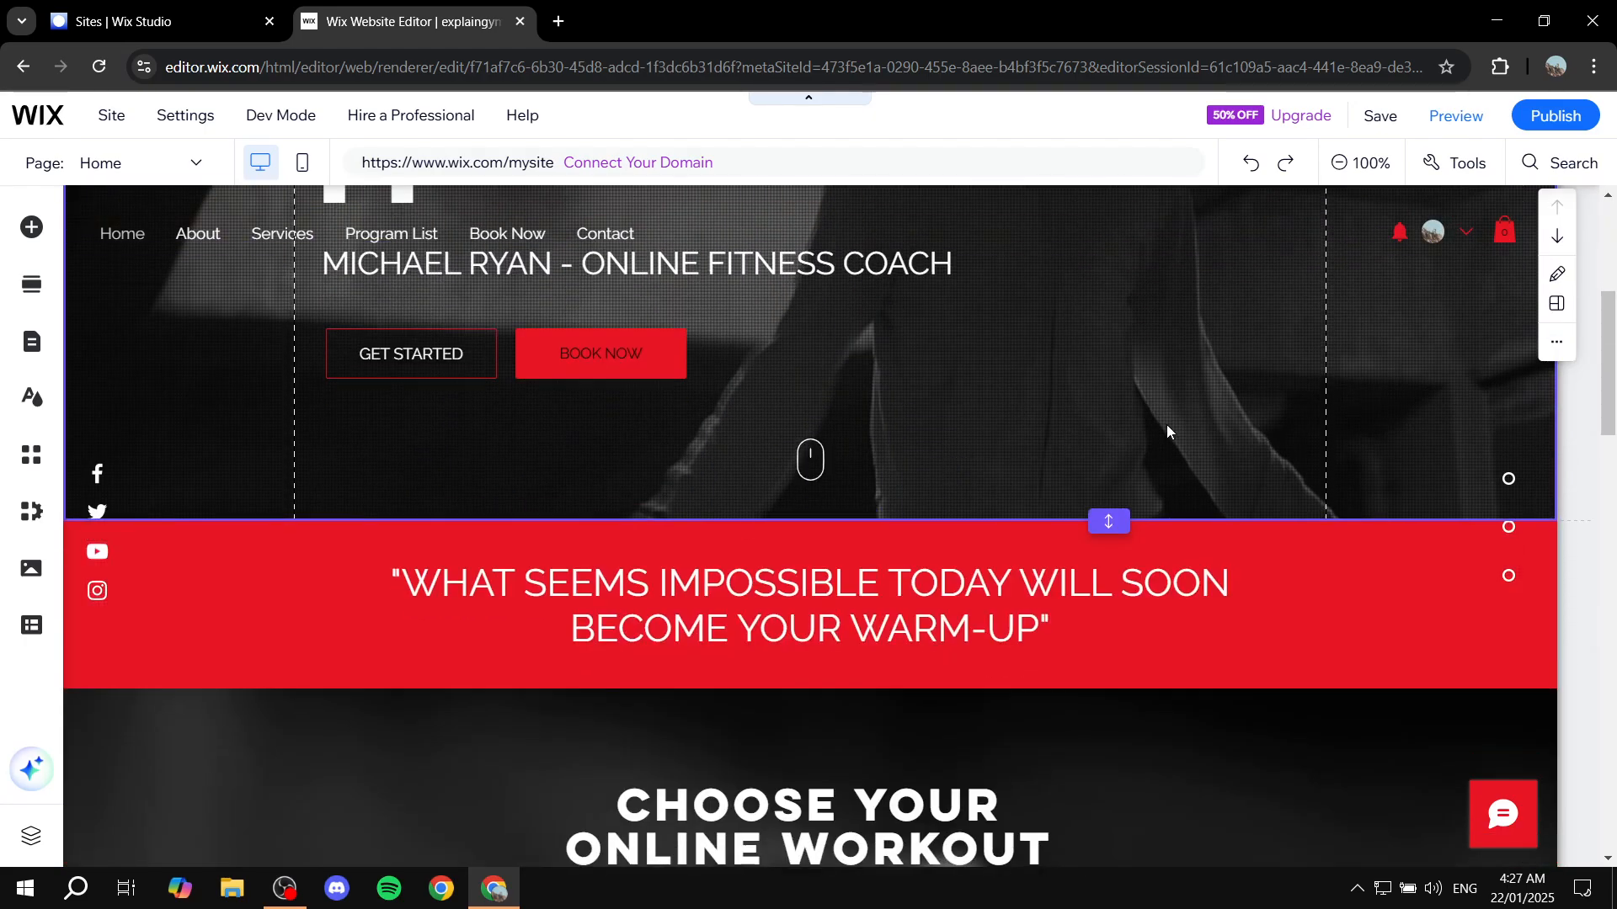
pyautogui.scroll(4, 1139, 446)
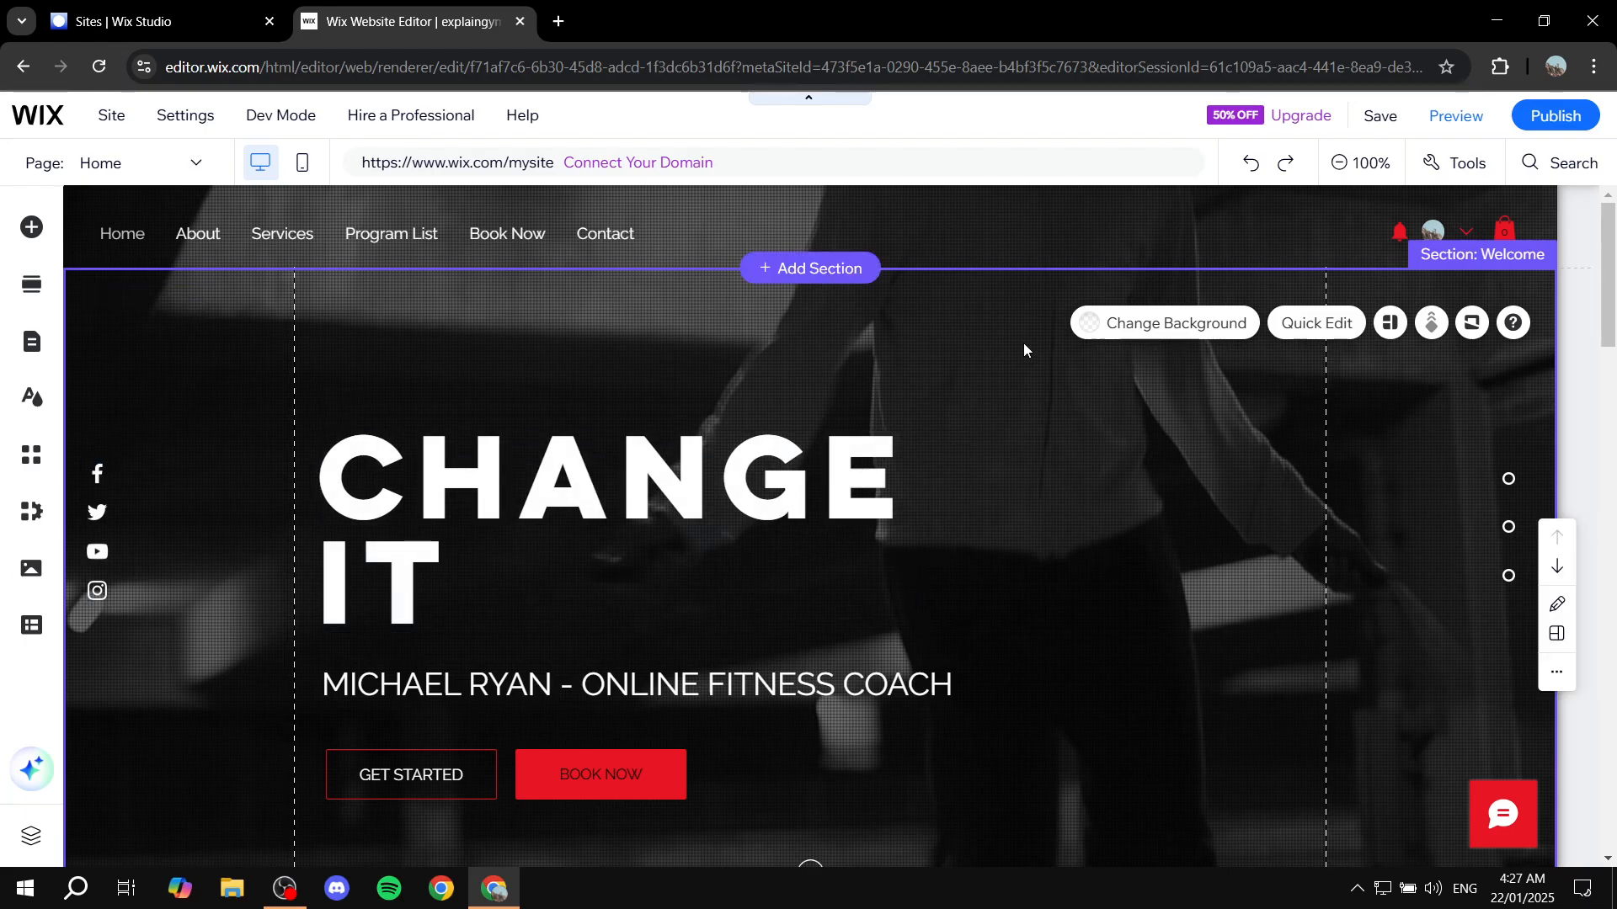
# View the Site Design options and the list of site pages and menu items
pyautogui.click(32, 398)
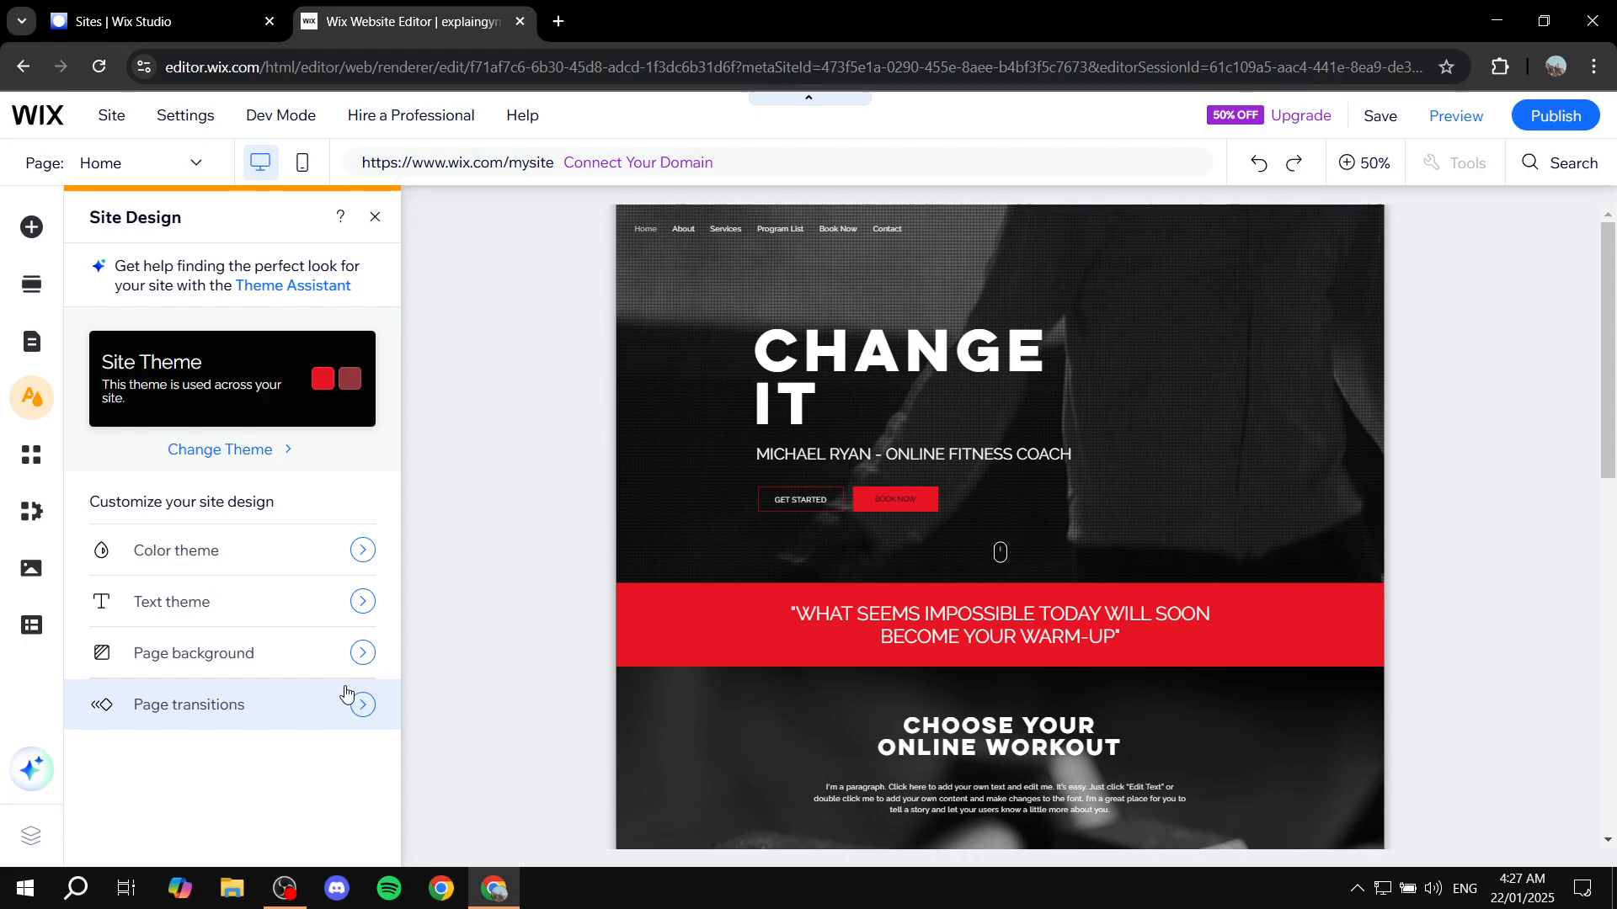
pyautogui.click(31, 343)
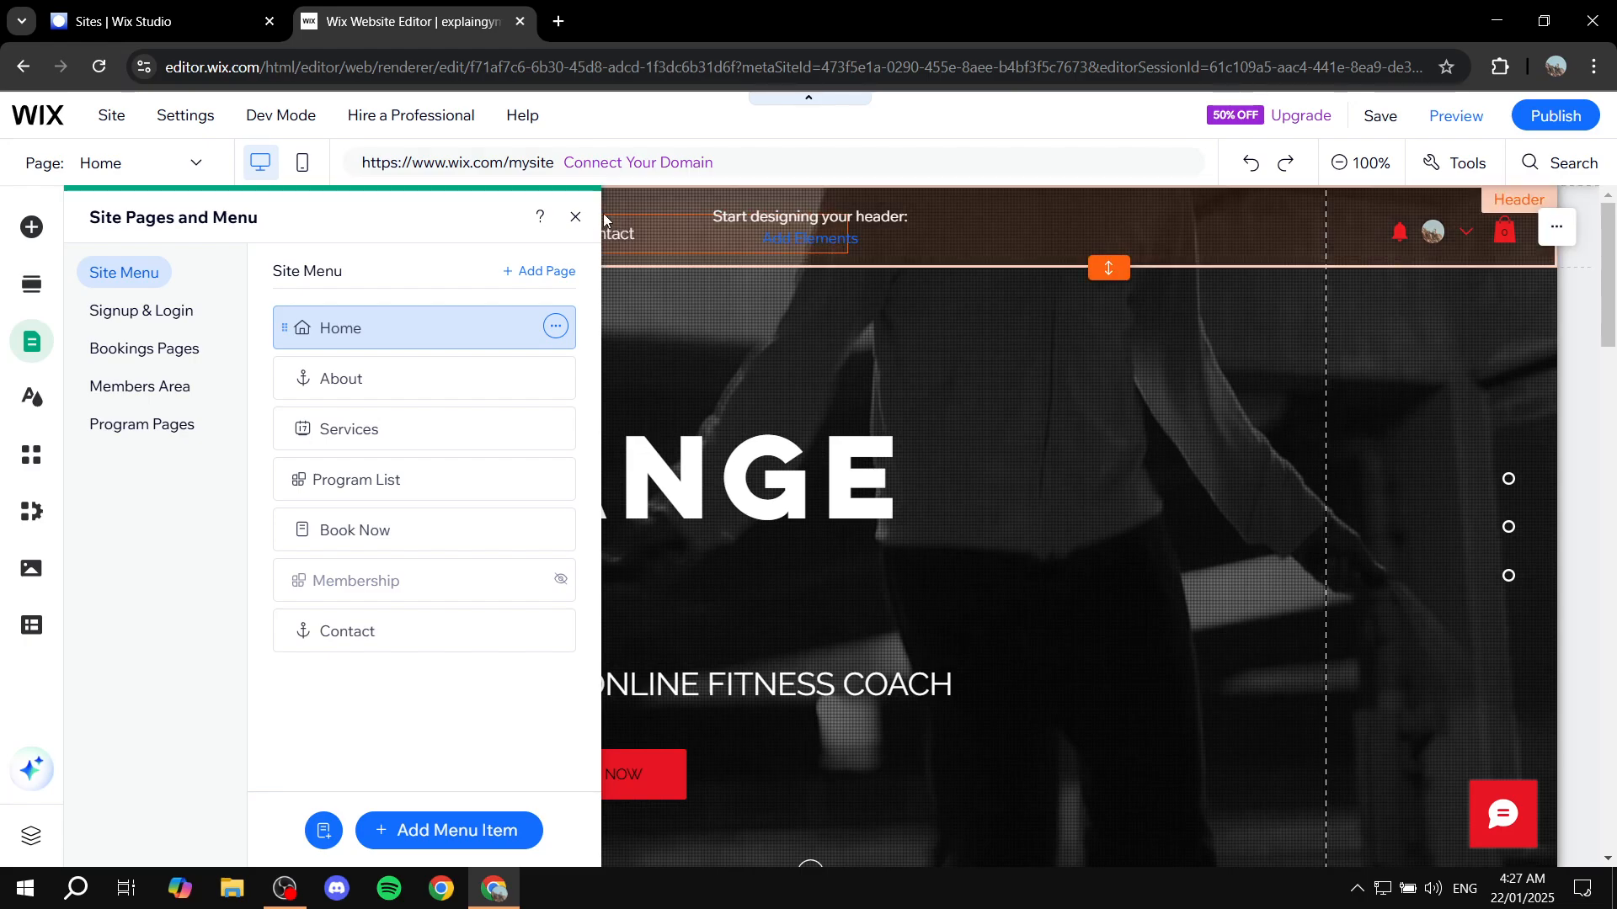
pyautogui.click(575, 216)
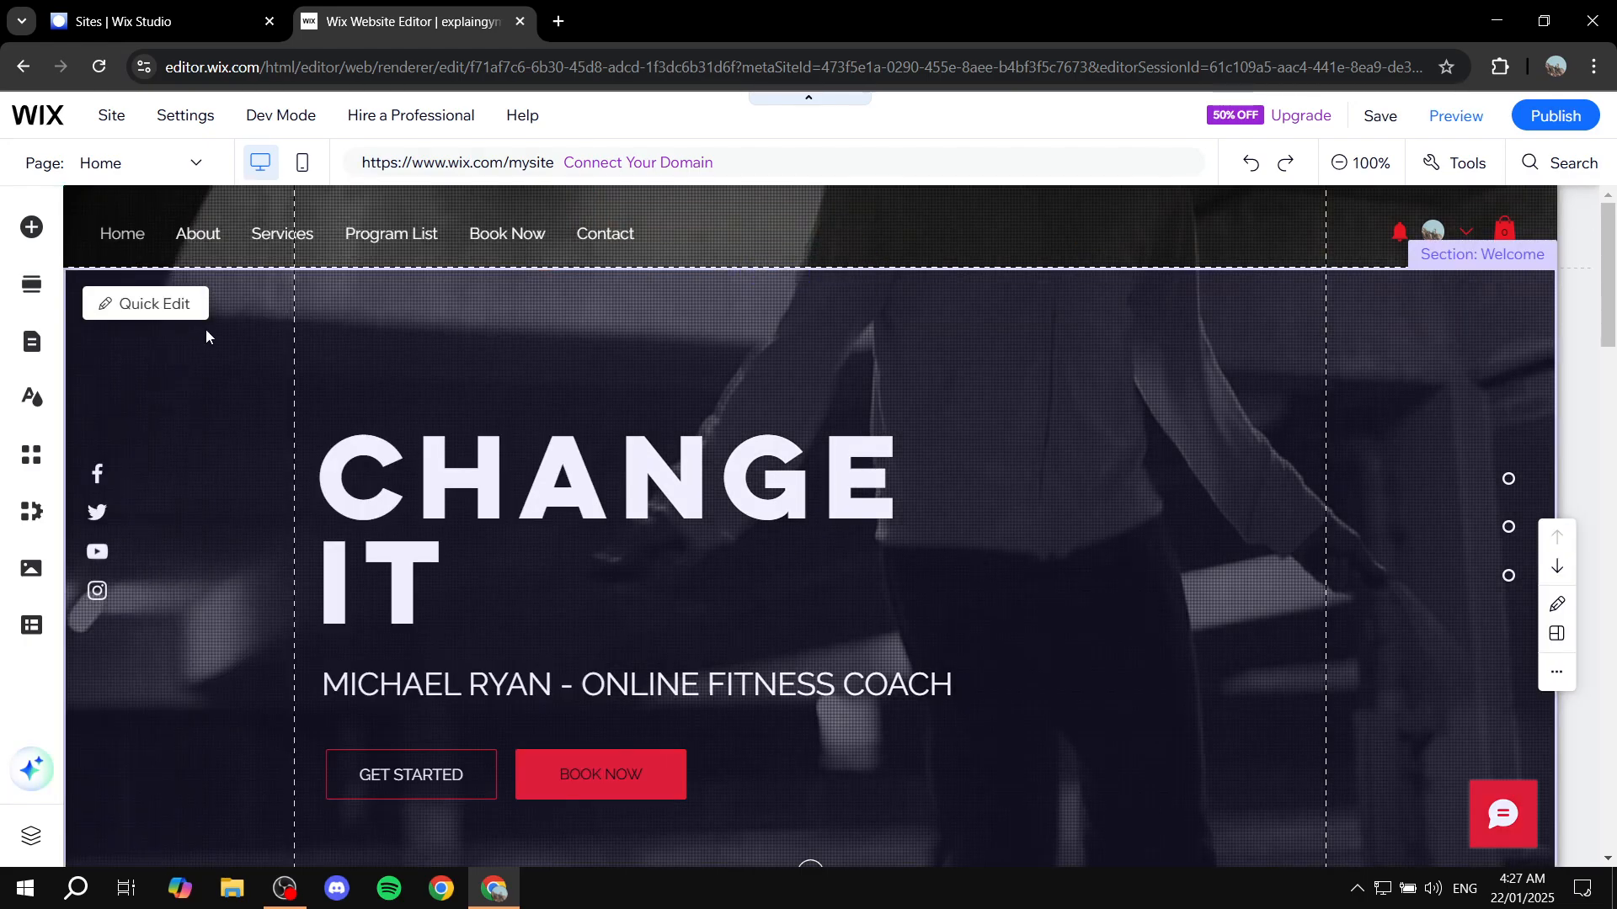
# Add a blank section between the welcome section and the red quote section
pyautogui.scroll(-3, 877, 494)
pyautogui.scroll(3, 833, 756)
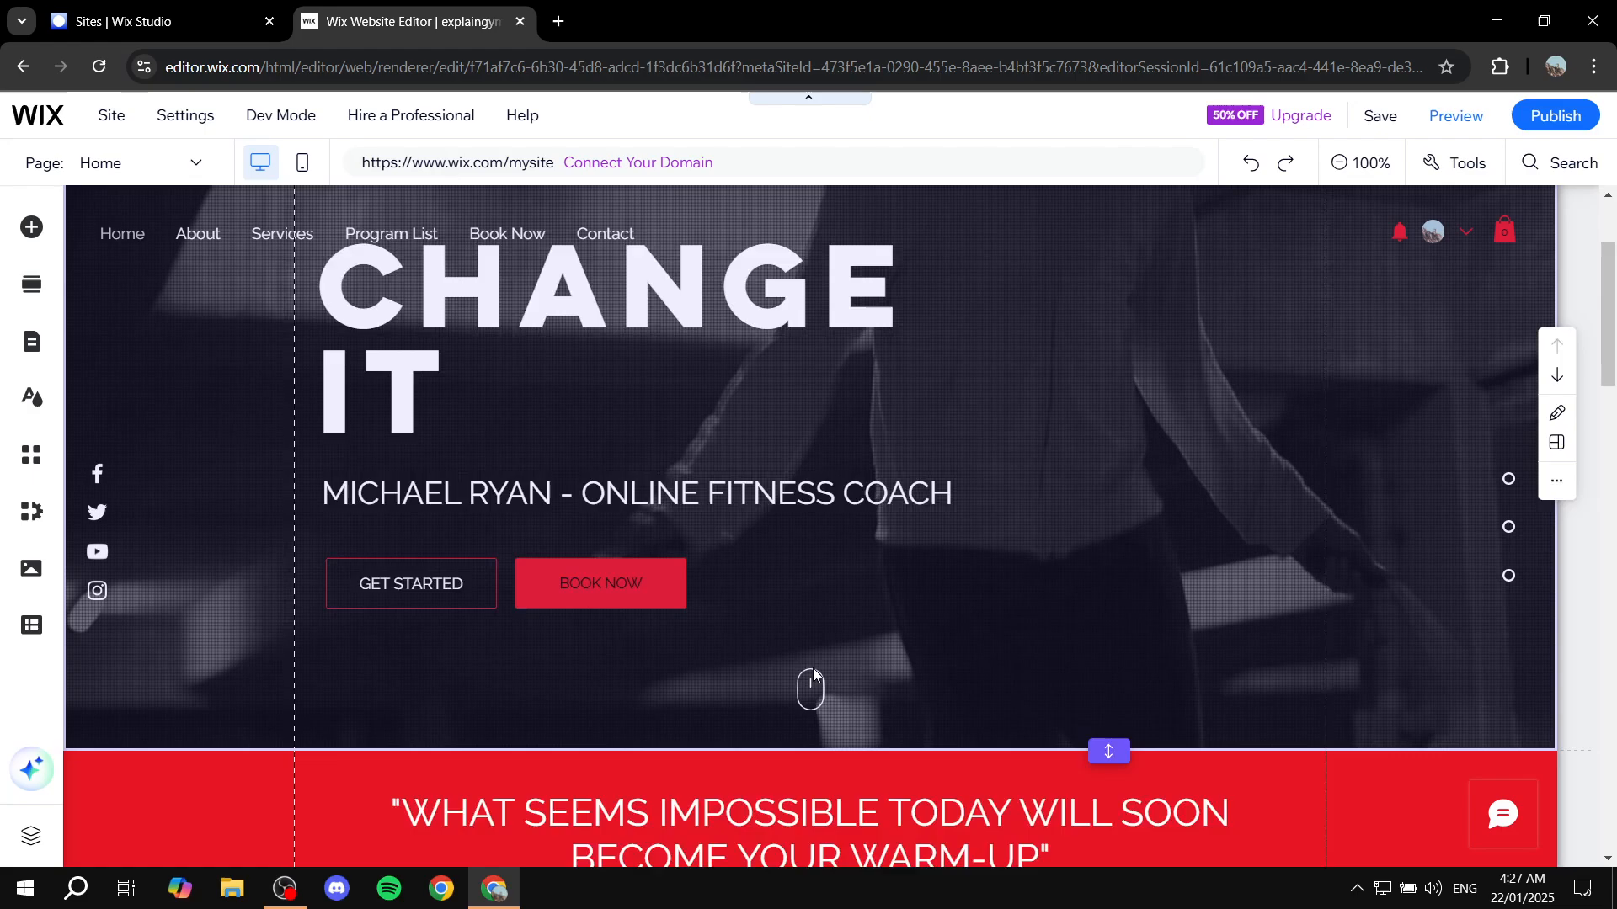
pyautogui.scroll(-5, 816, 391)
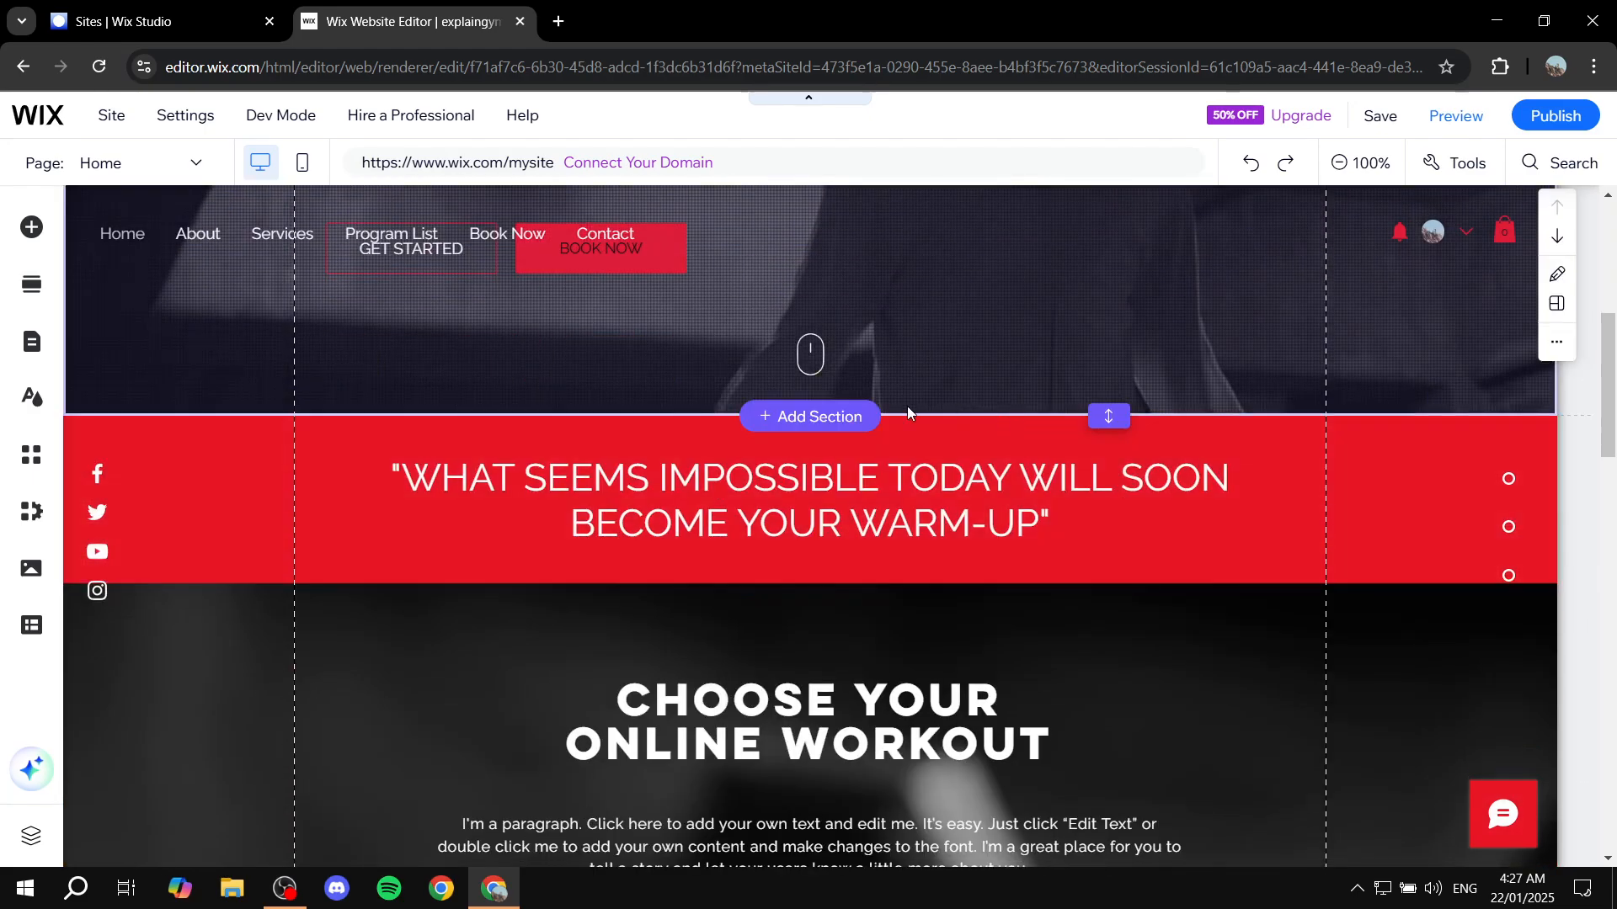
pyautogui.click(817, 413)
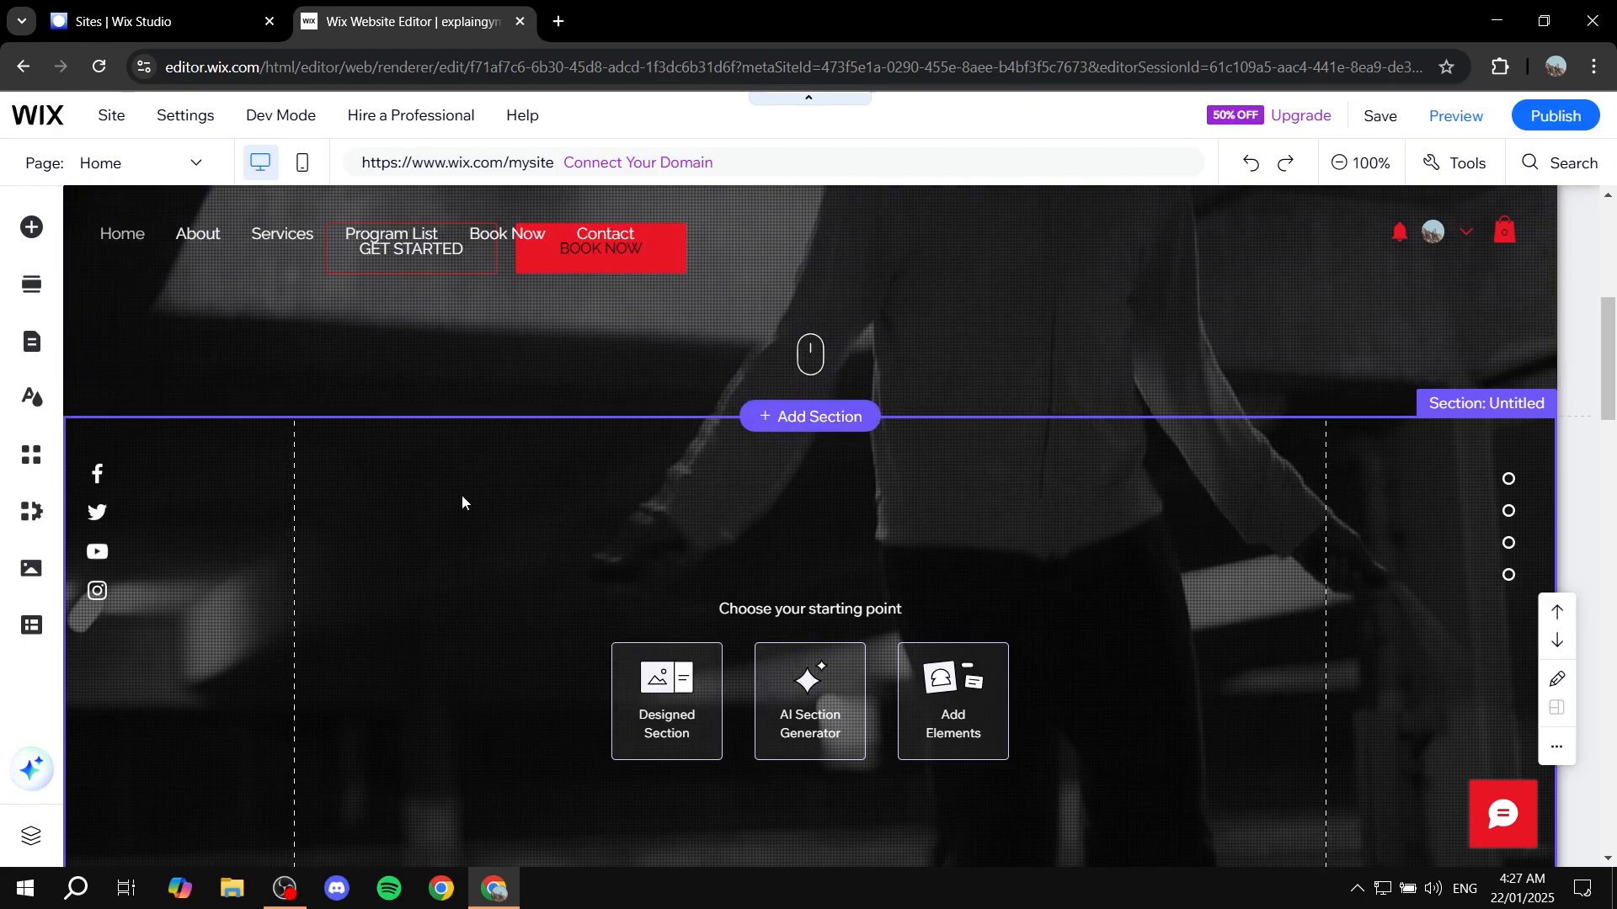
# Place a dark container box from the Box elements in the middle of the new blank section
pyautogui.scroll(-1, 454, 522)
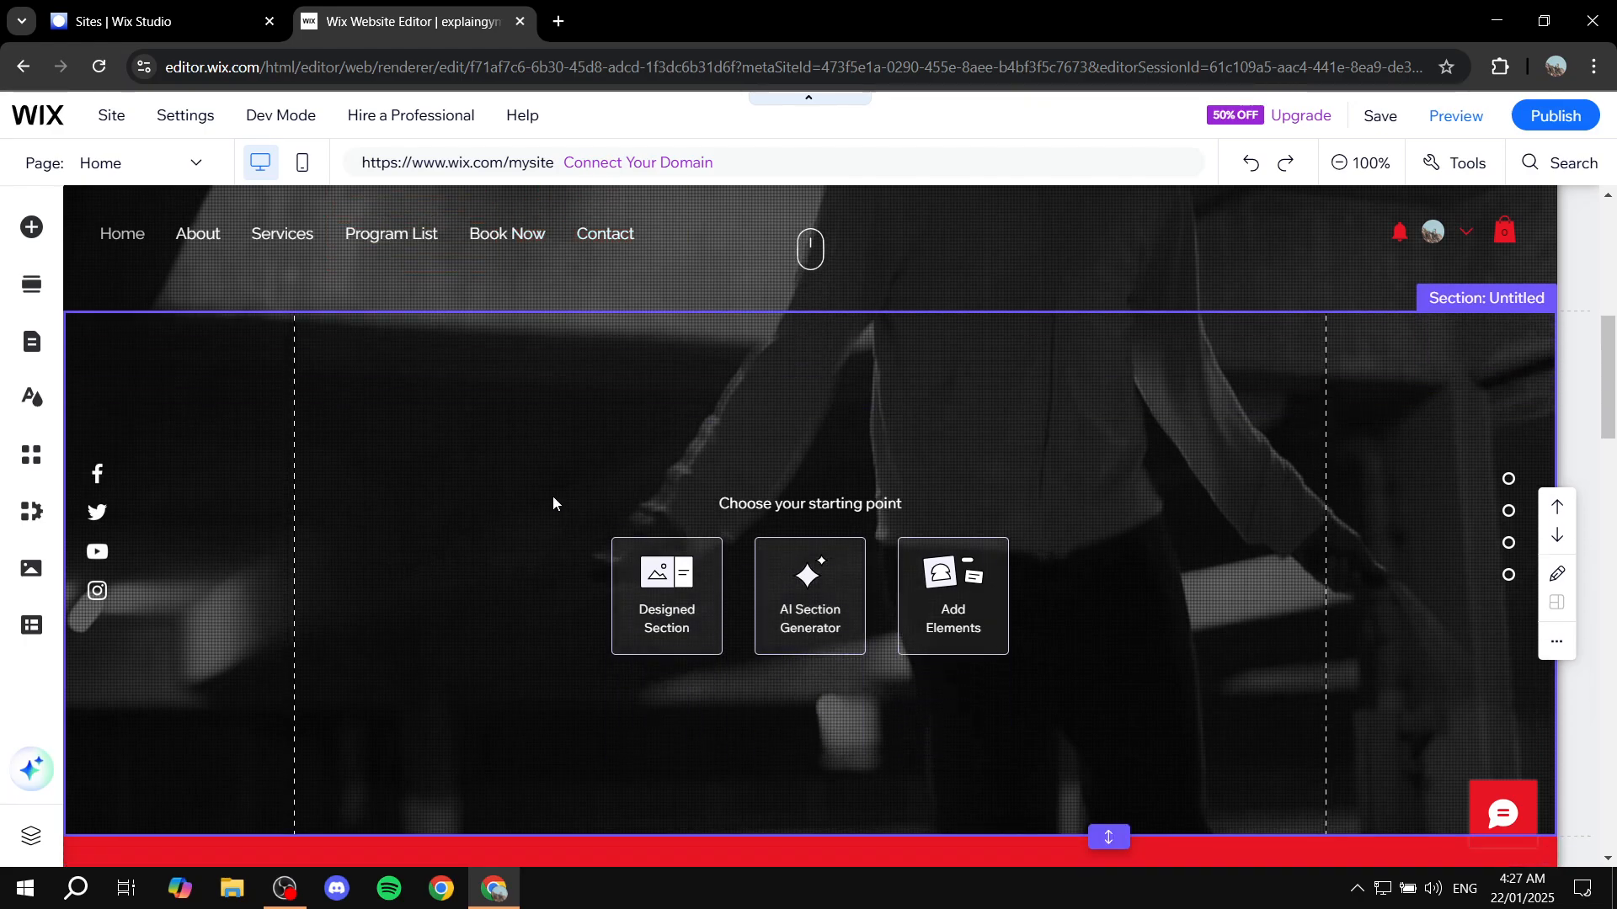
pyautogui.click(33, 226)
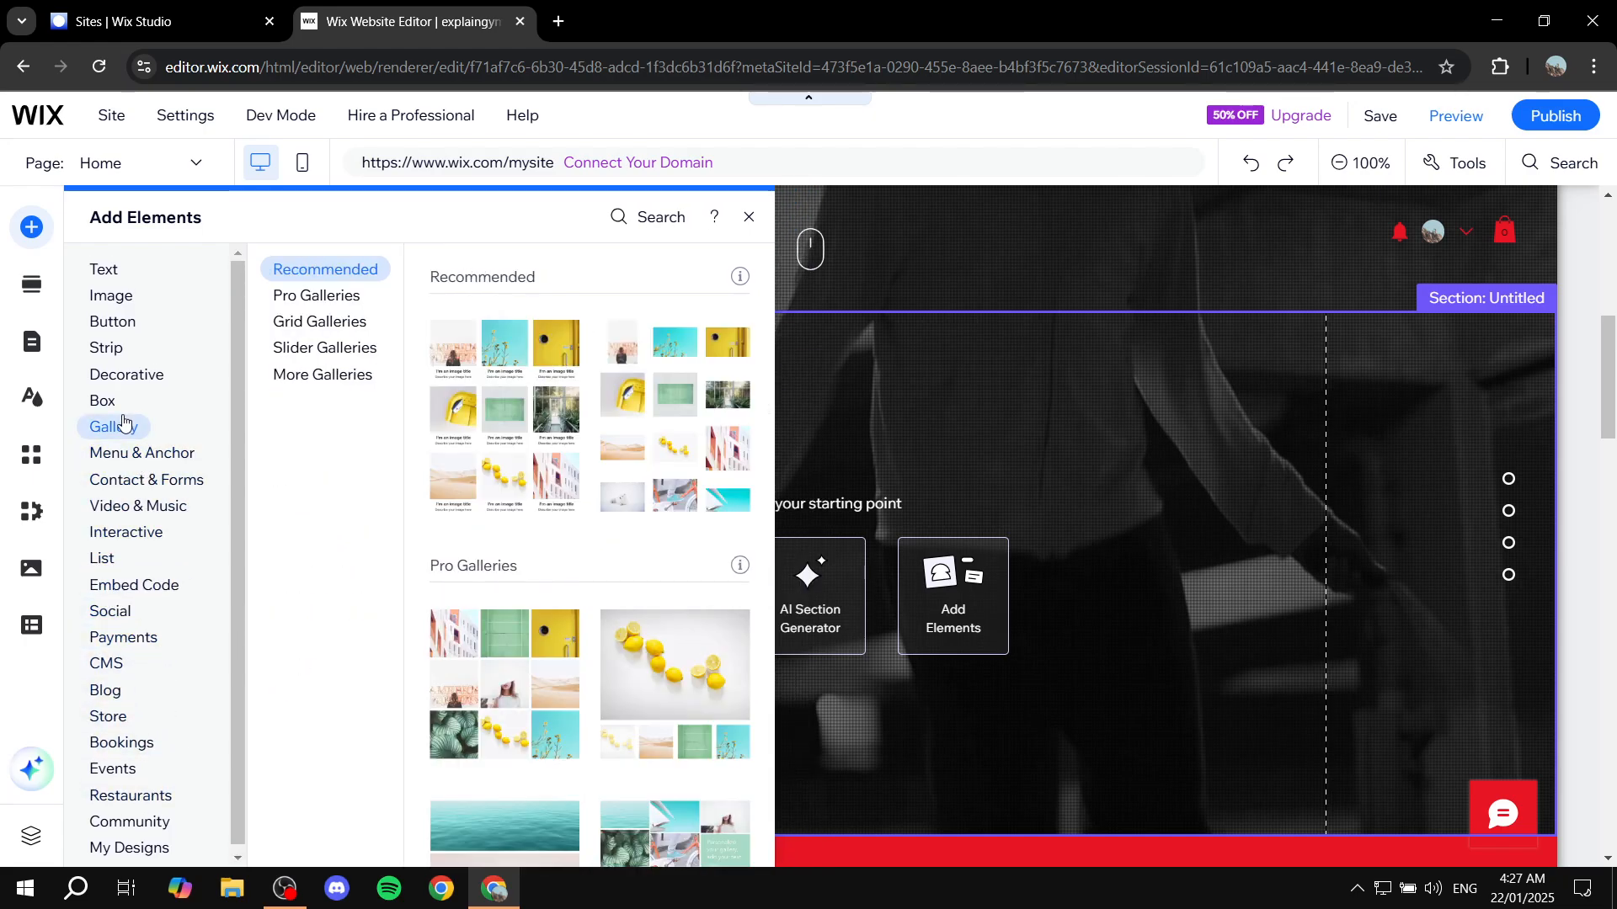
pyautogui.moveTo(108, 401)
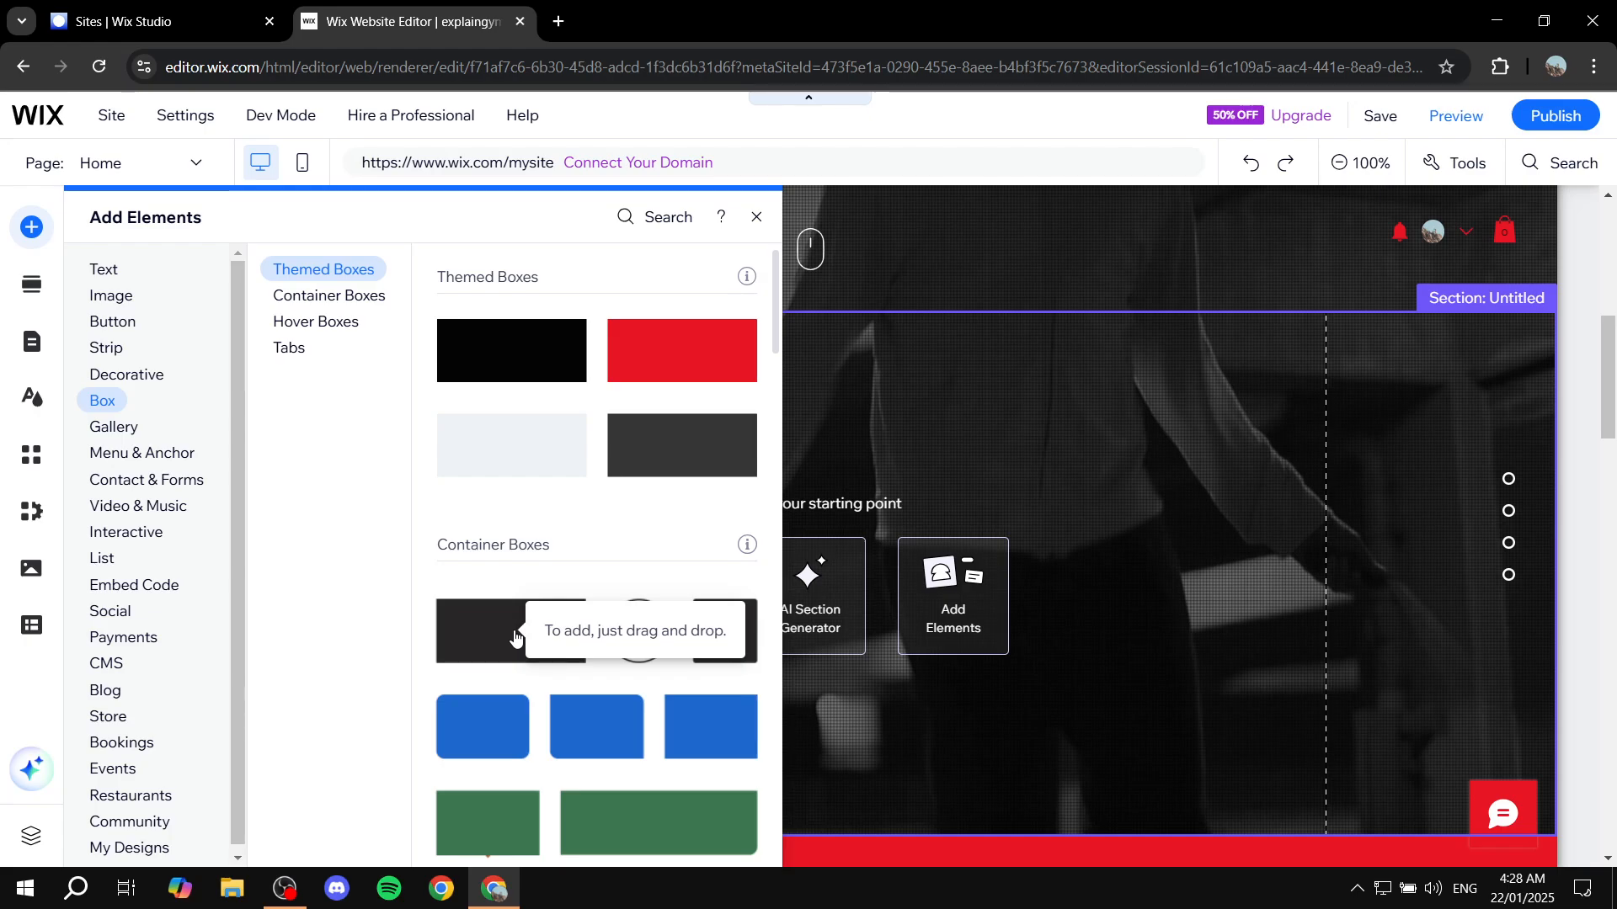
pyautogui.moveTo(515, 638); pyautogui.dragTo(886, 585)
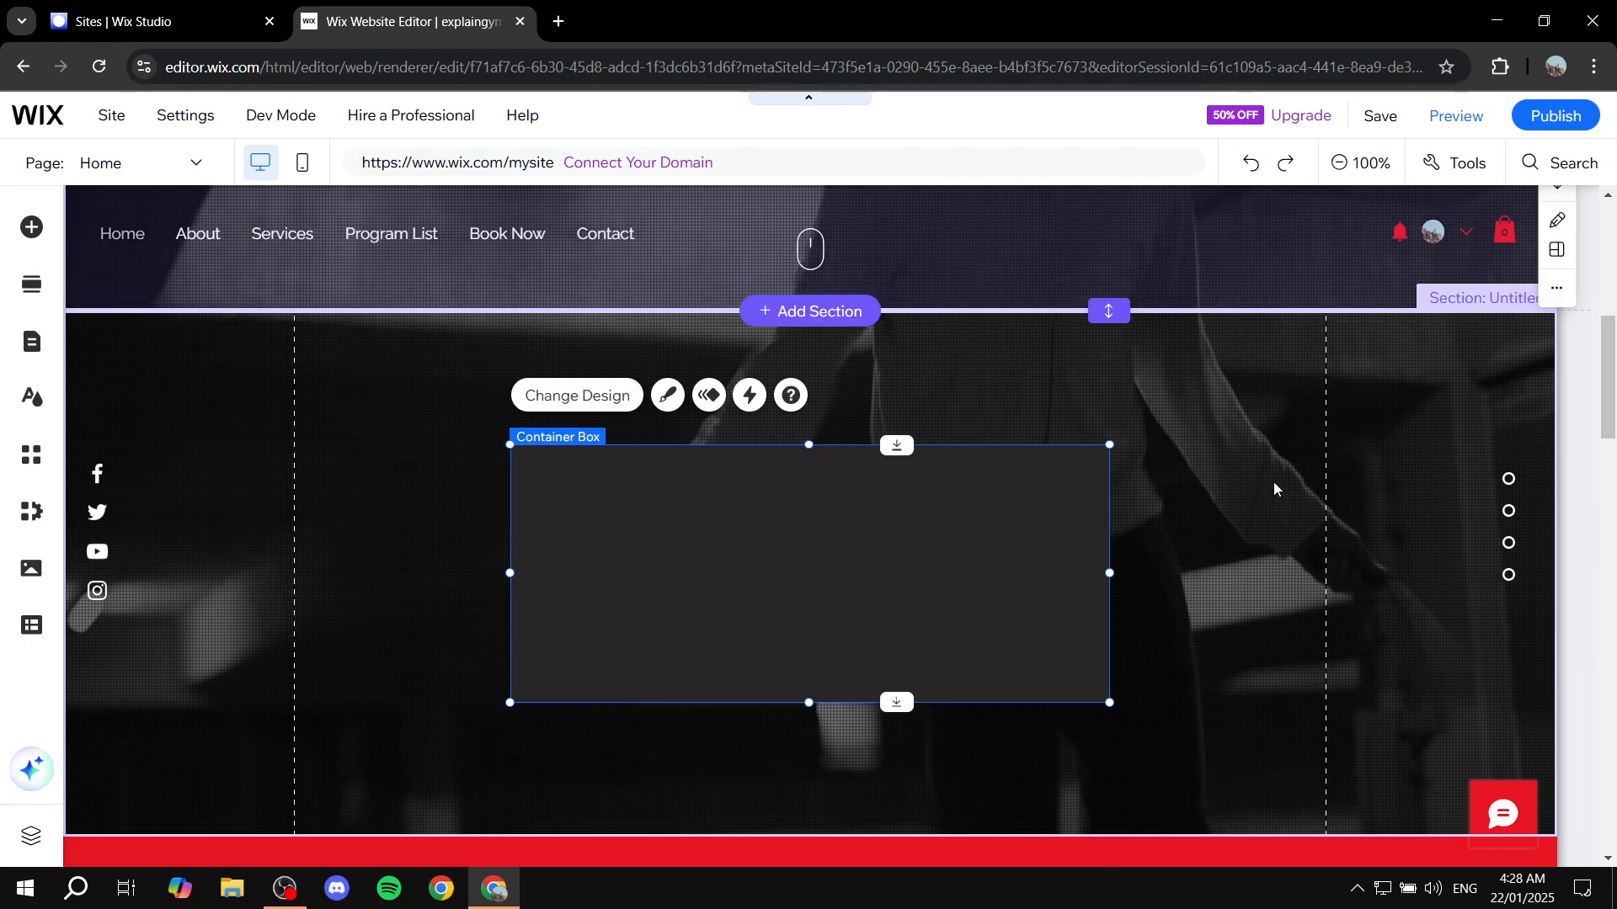
pyautogui.click(1205, 592)
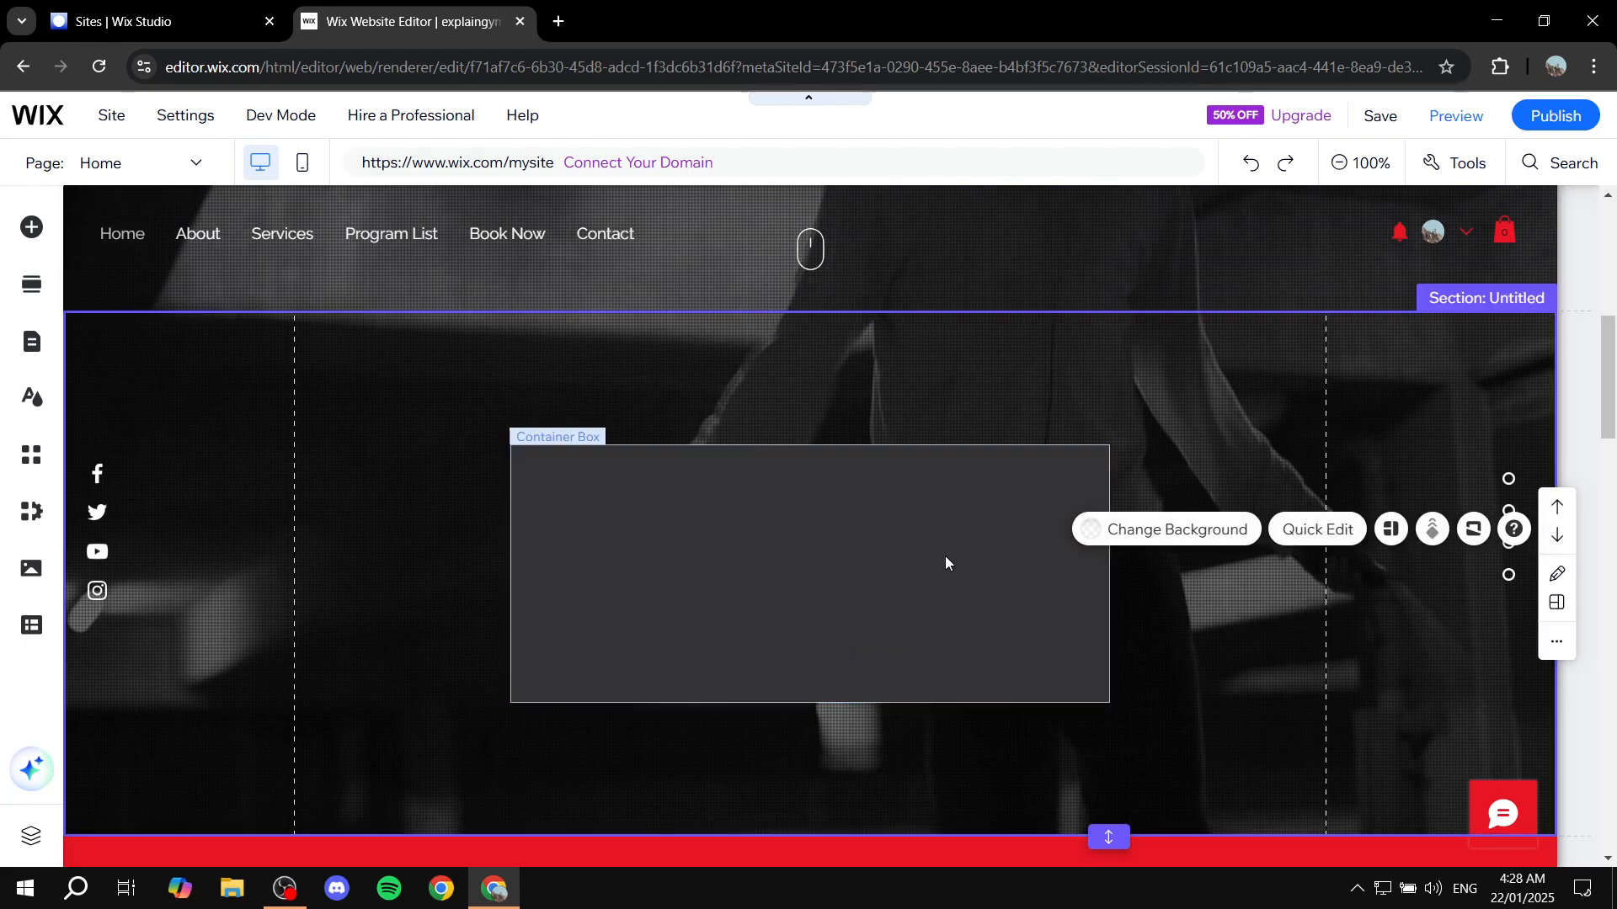
# View the container box's editing options and look over the rest of the Home page through the contact section
pyautogui.click(669, 523)
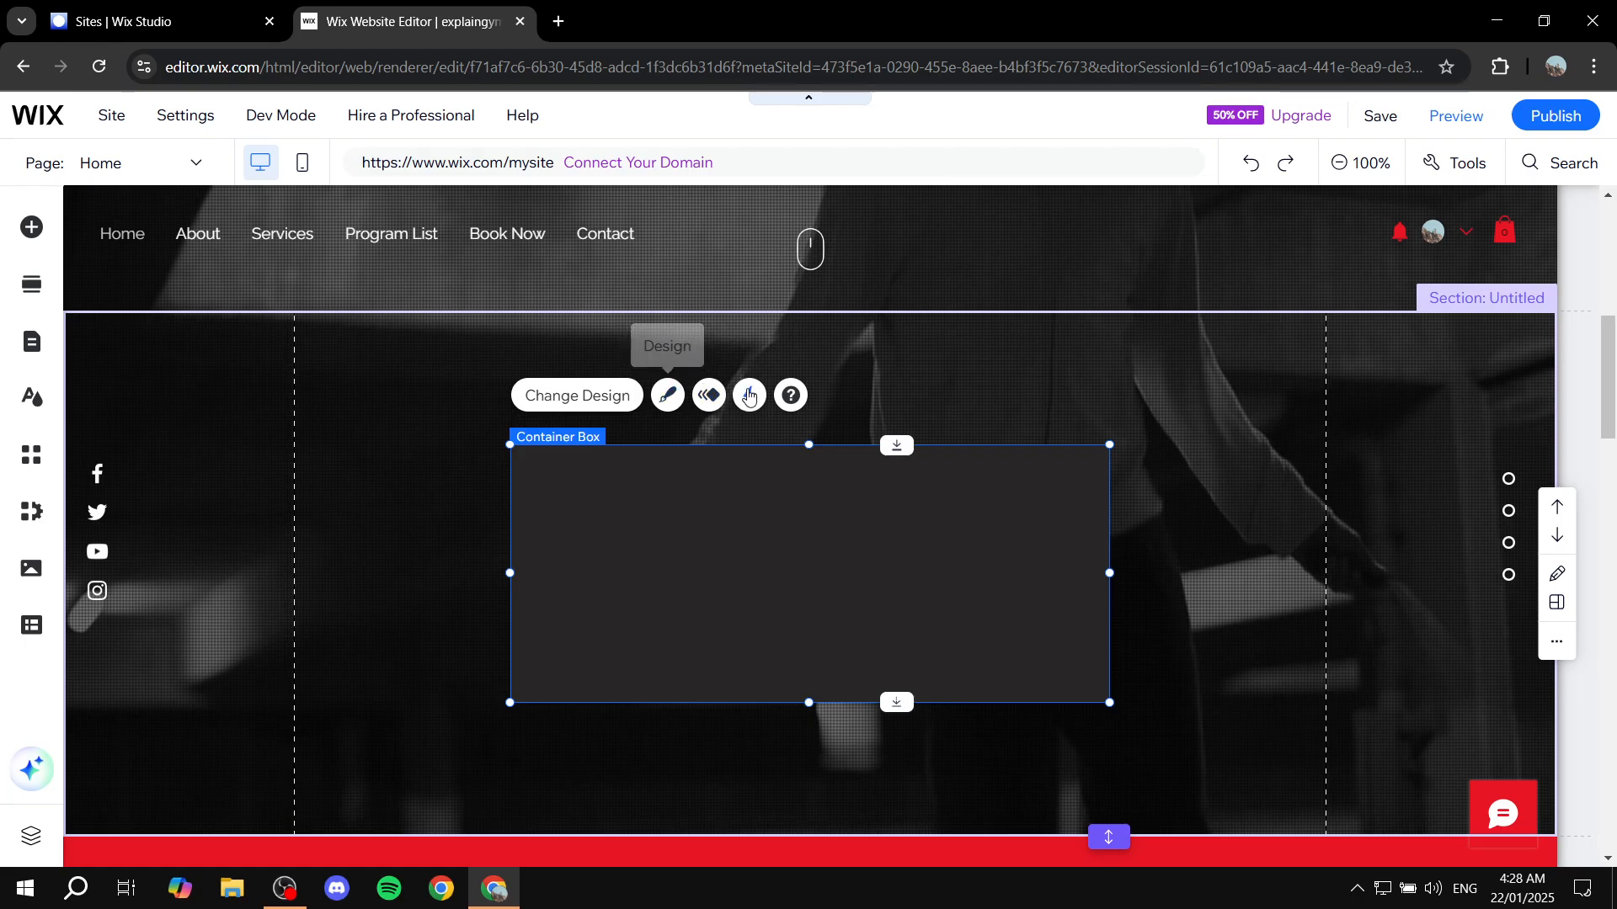
pyautogui.scroll(-6, 1055, 574)
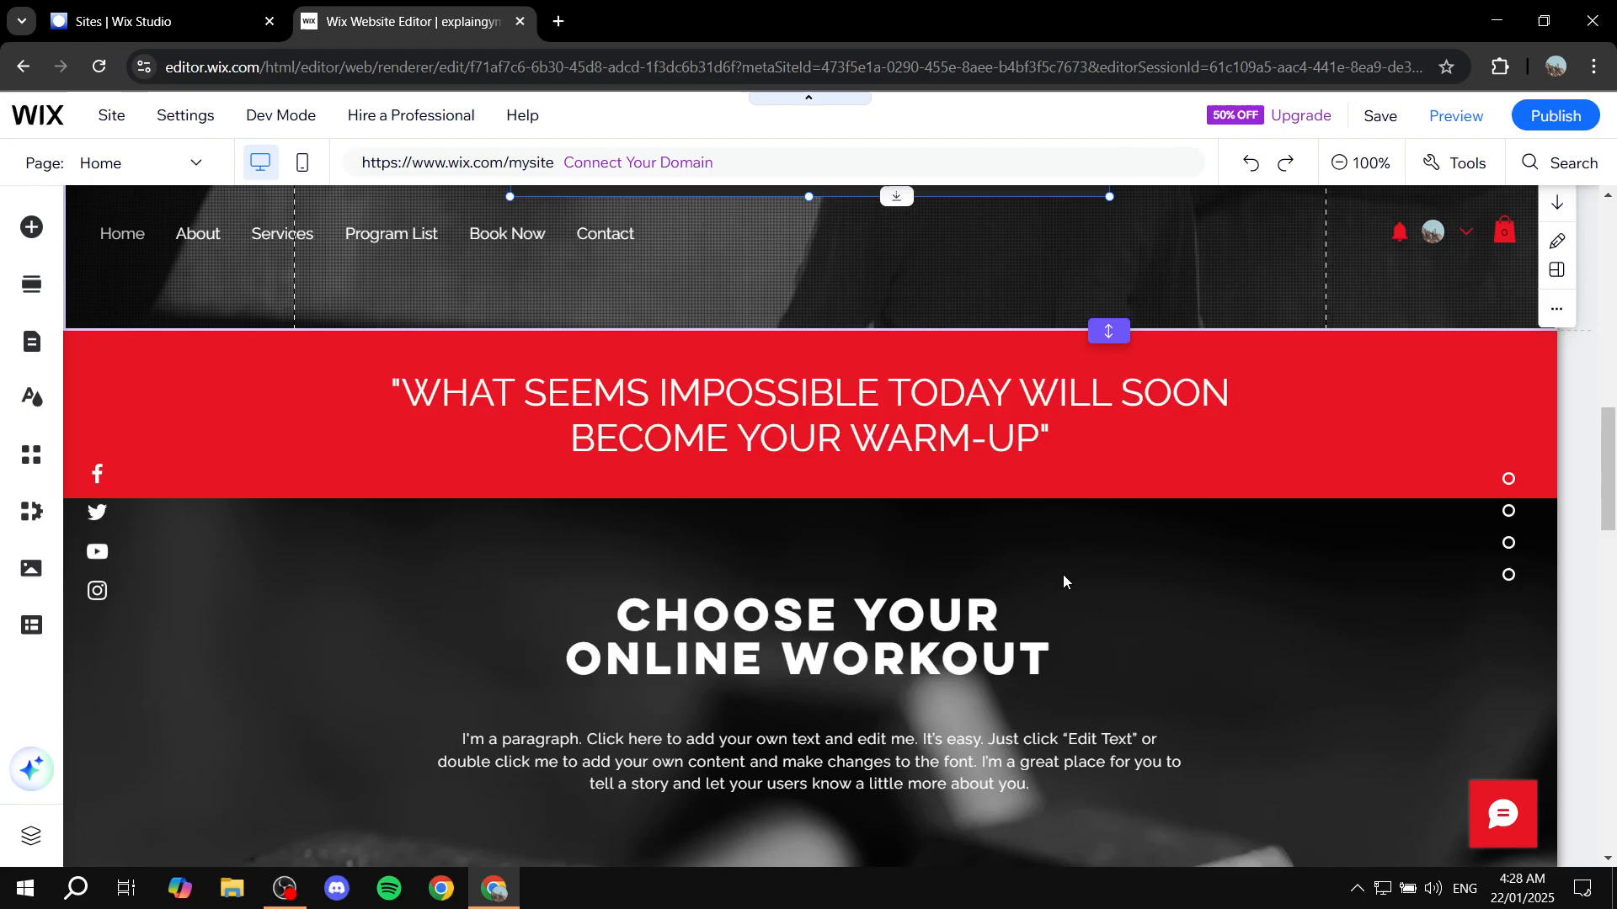
pyautogui.scroll(-7, 1255, 594)
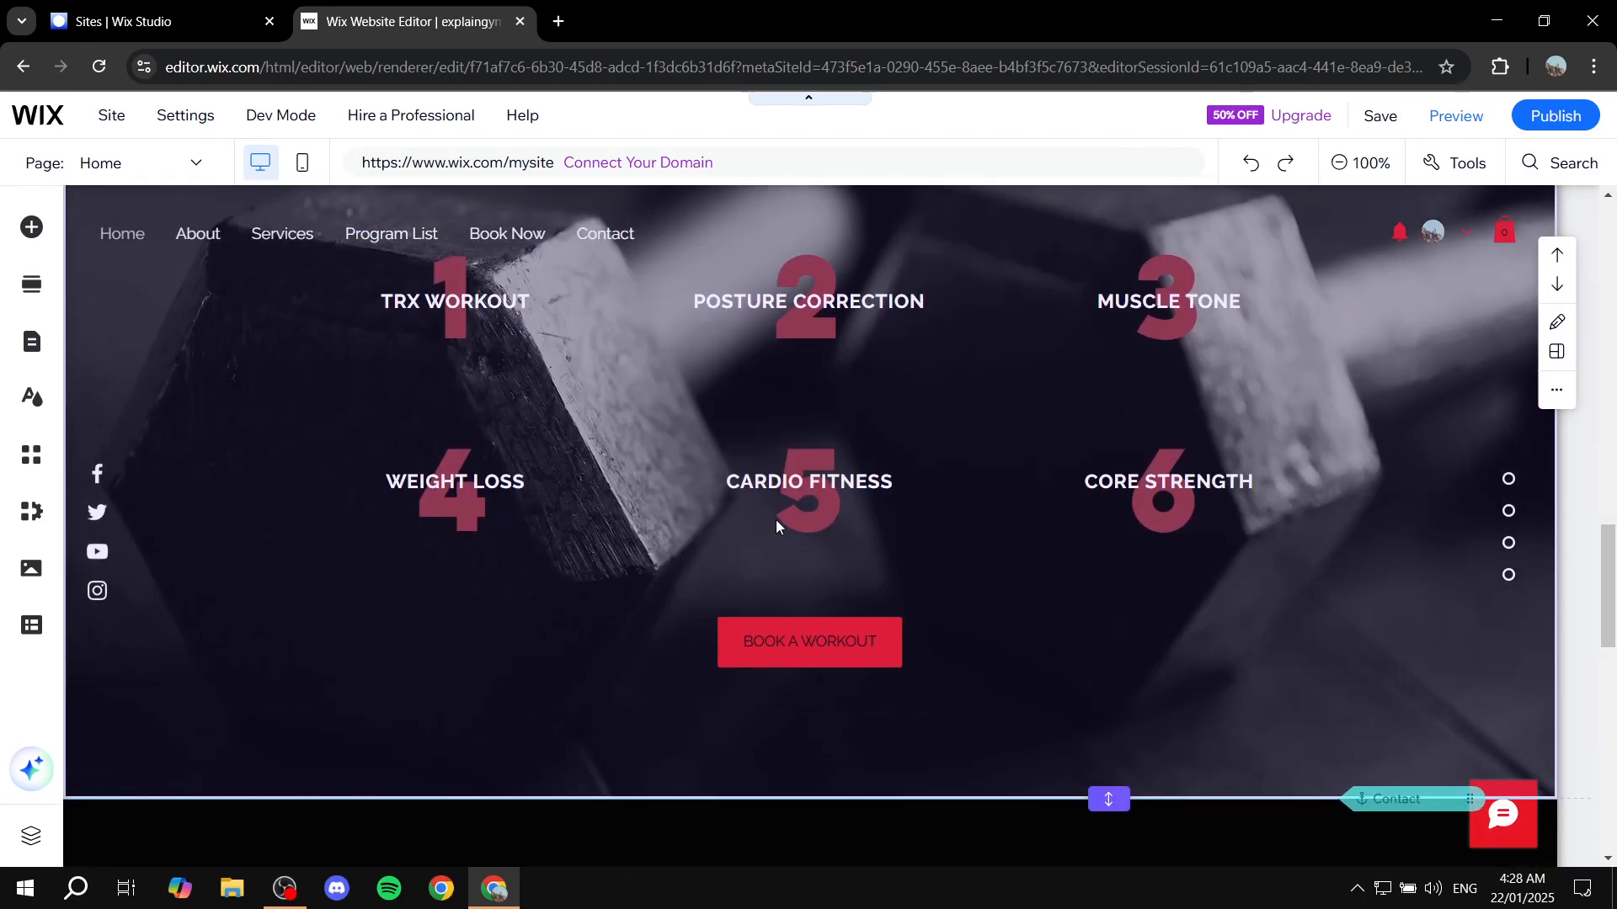
pyautogui.scroll(-10, 808, 427)
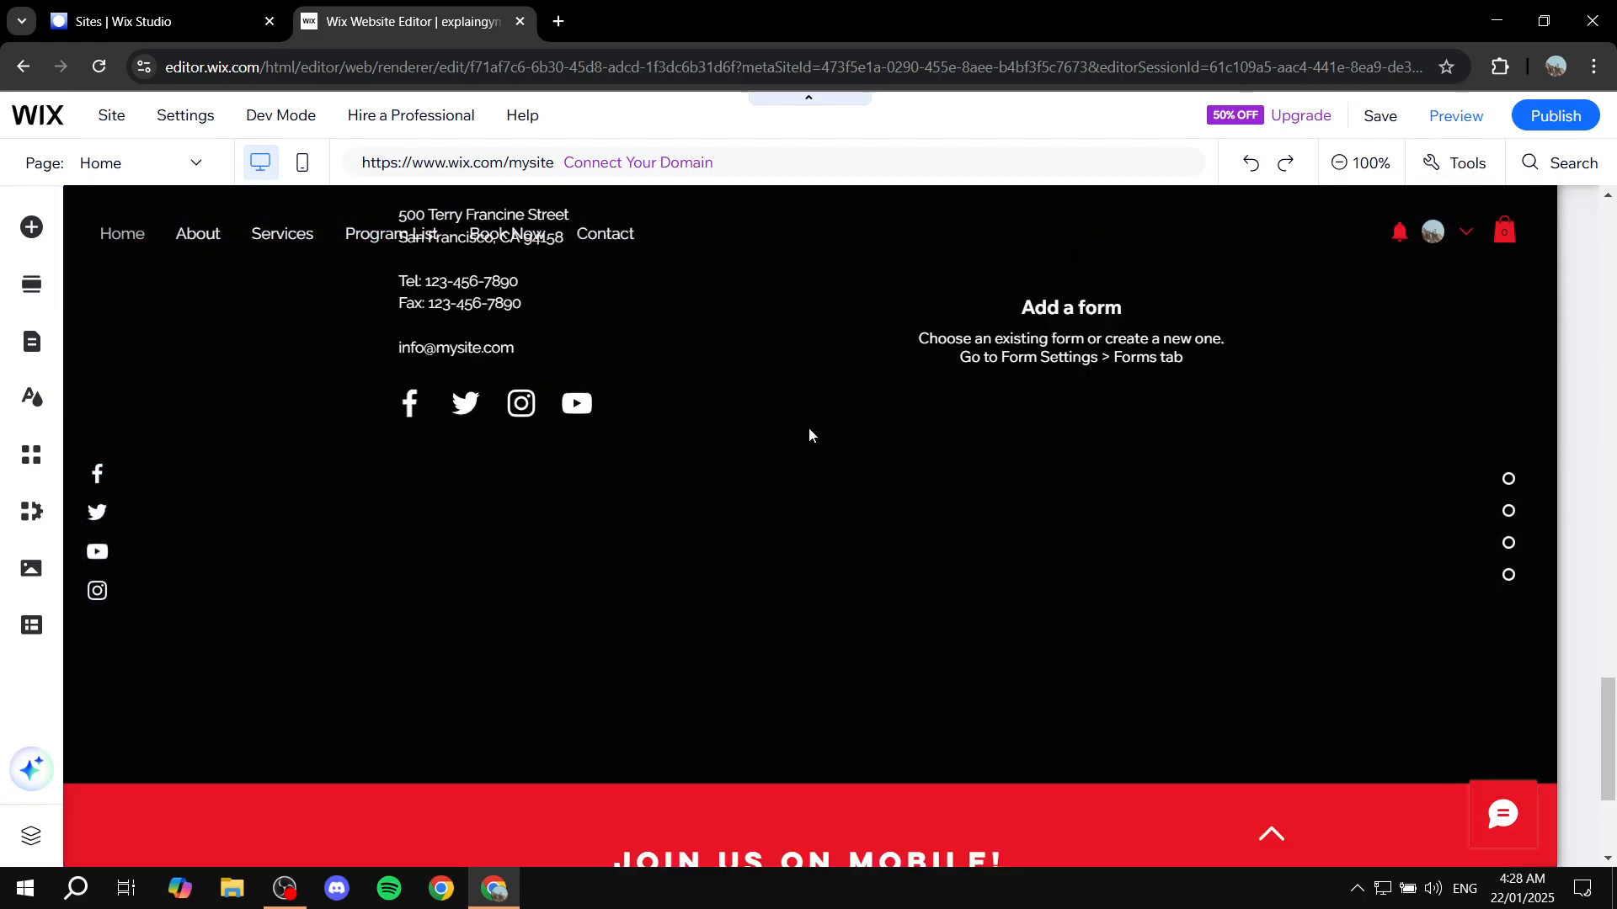
pyautogui.scroll(17, 808, 428)
pyautogui.scroll(6, 786, 426)
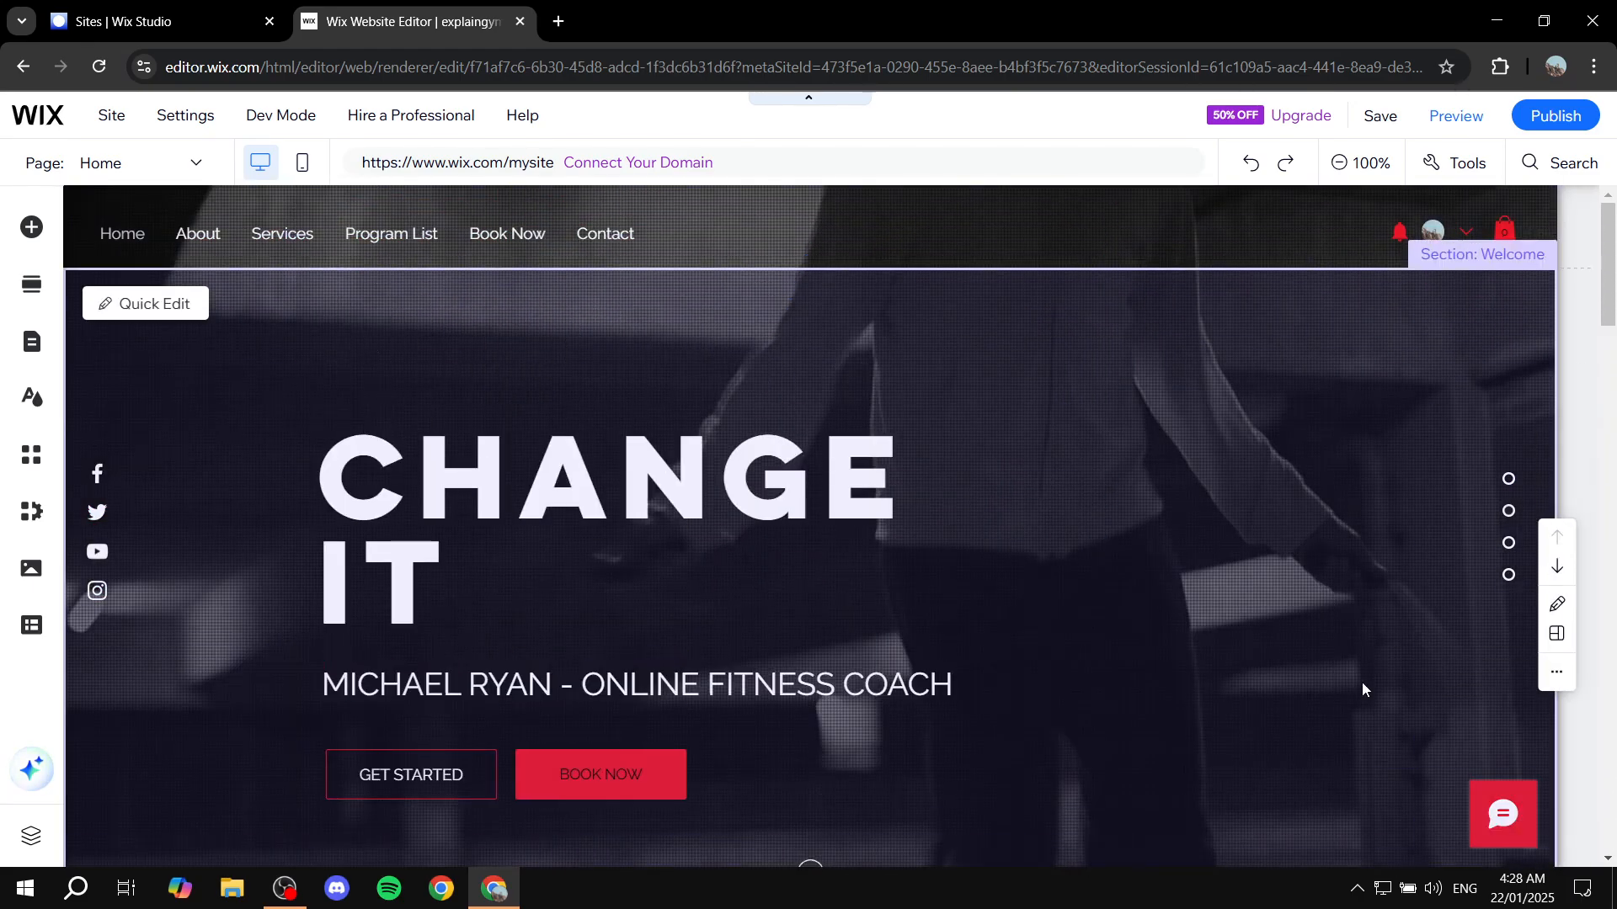